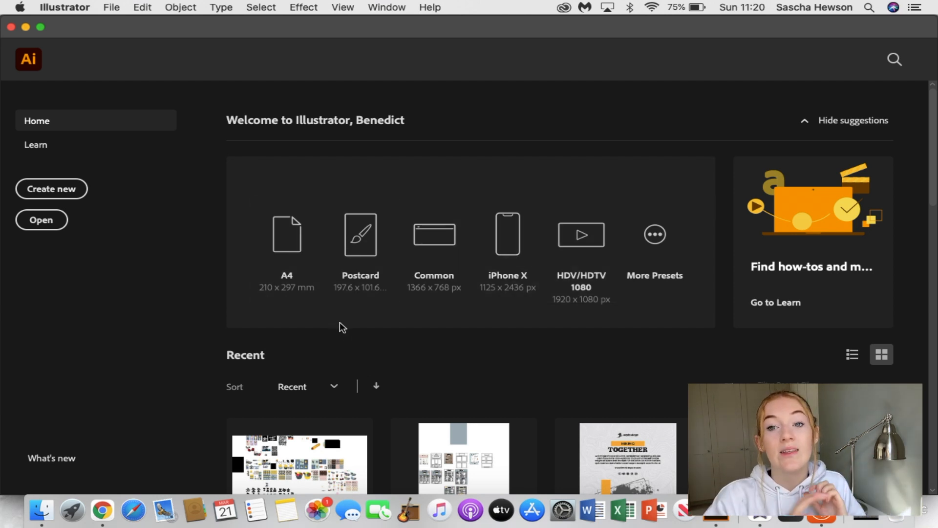
Start a new document and look through the Mobile, Web, Print, Film & Video and Art & Illustration presets, ending on the recent A4 preset
click(111, 7)
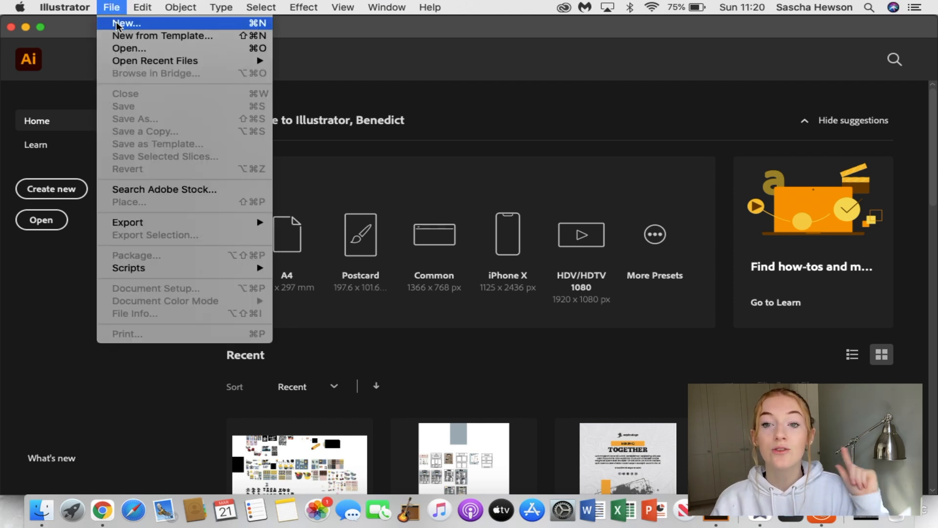
click(118, 24)
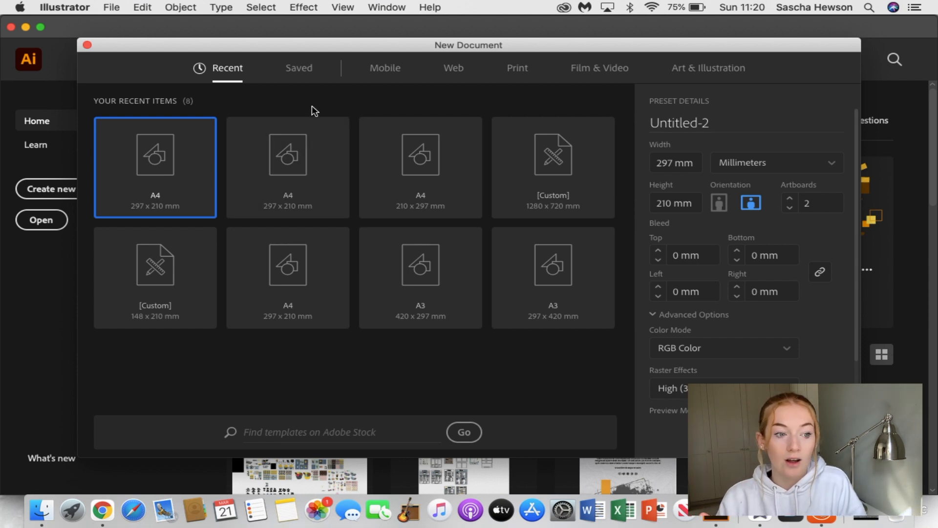
click(307, 78)
click(384, 72)
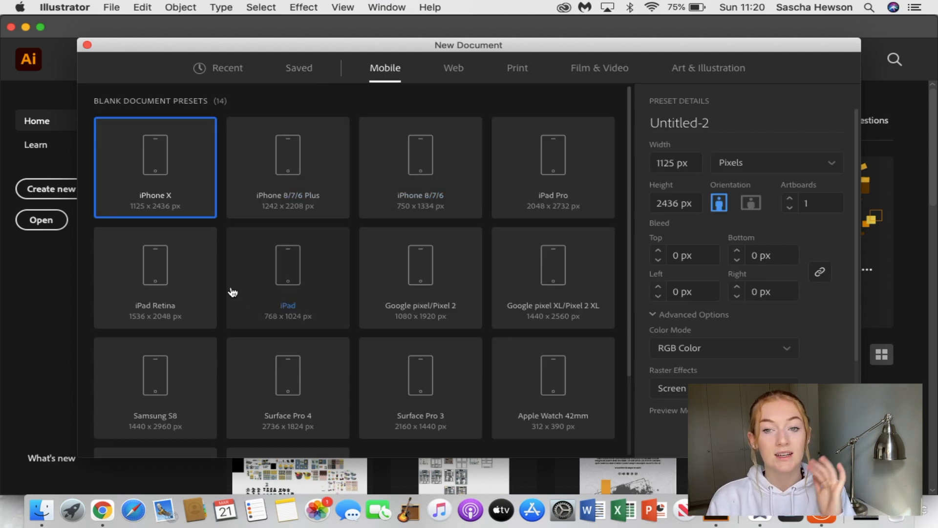
click(458, 73)
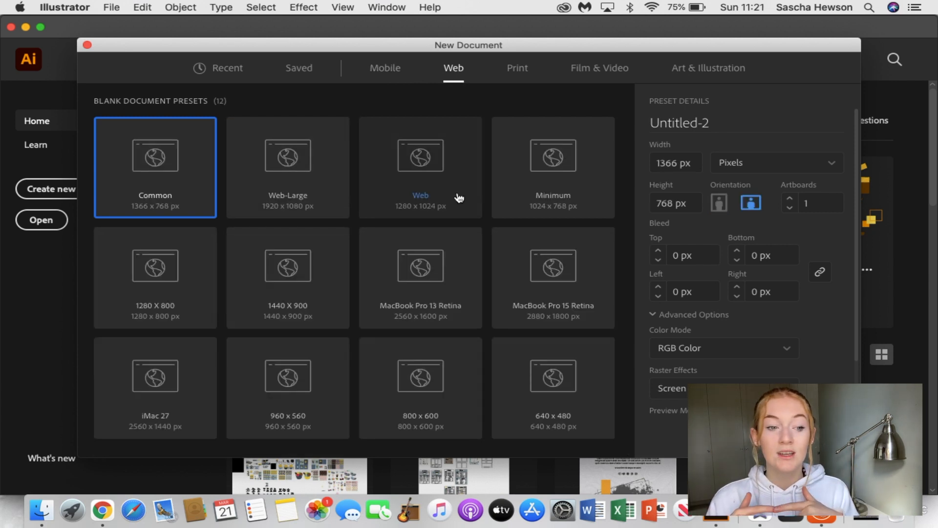
click(523, 72)
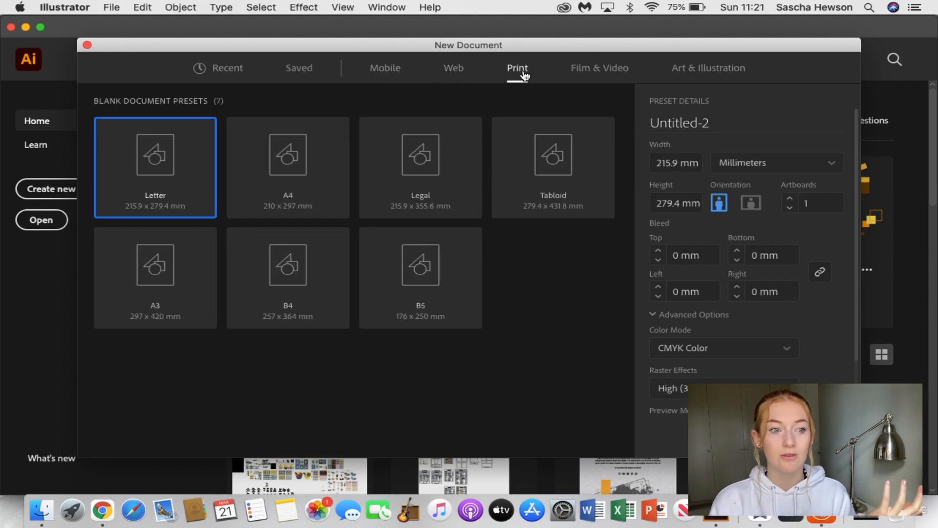
click(587, 72)
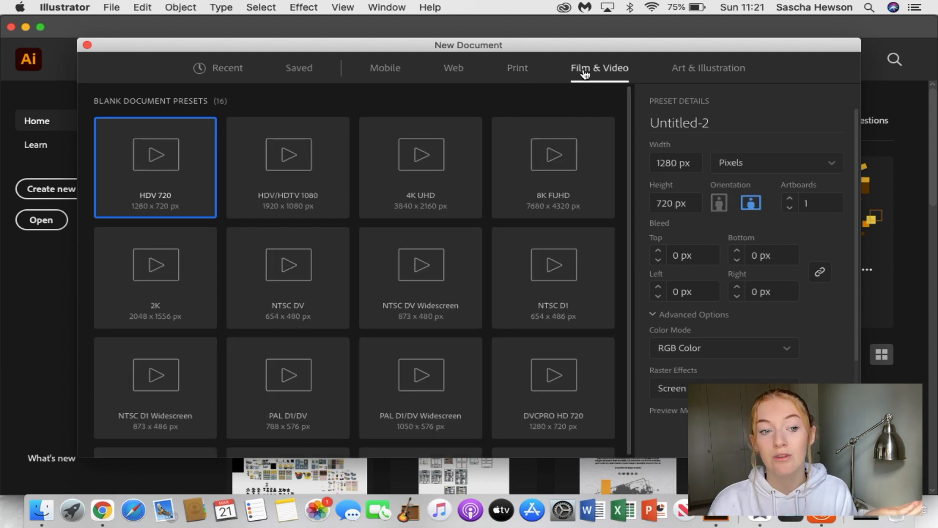
click(697, 71)
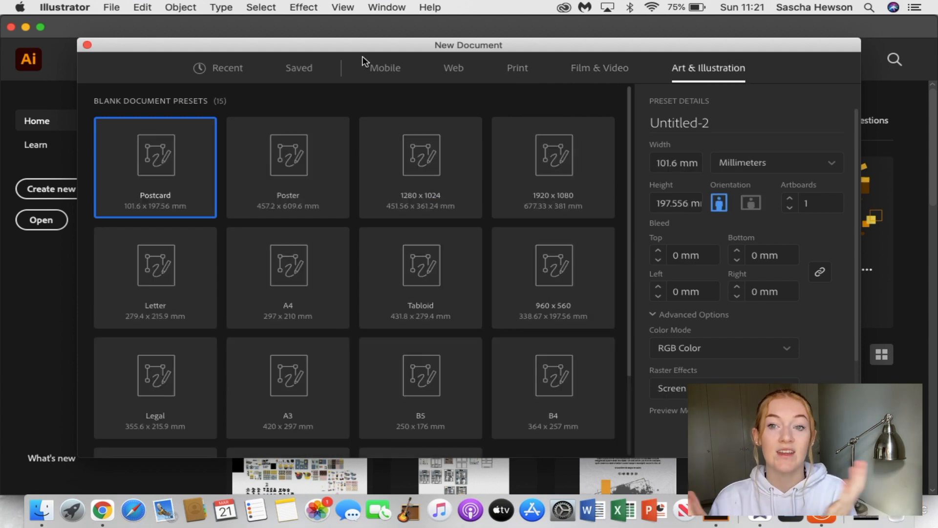
click(205, 72)
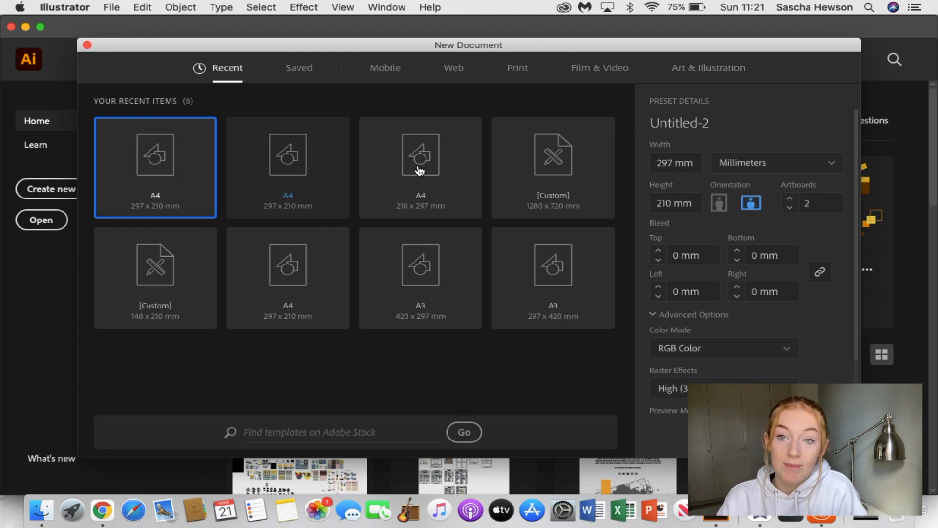
Name the new document TEST
click(723, 127)
key(super+a)
key(BackSpace)
text(TEST)
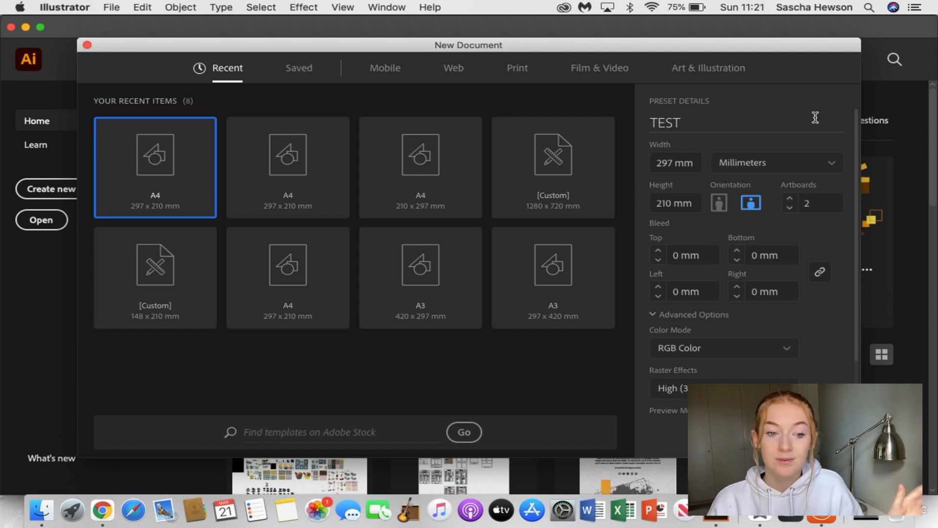
Choose landscape orientation with one artboard and create the document
click(719, 210)
click(751, 208)
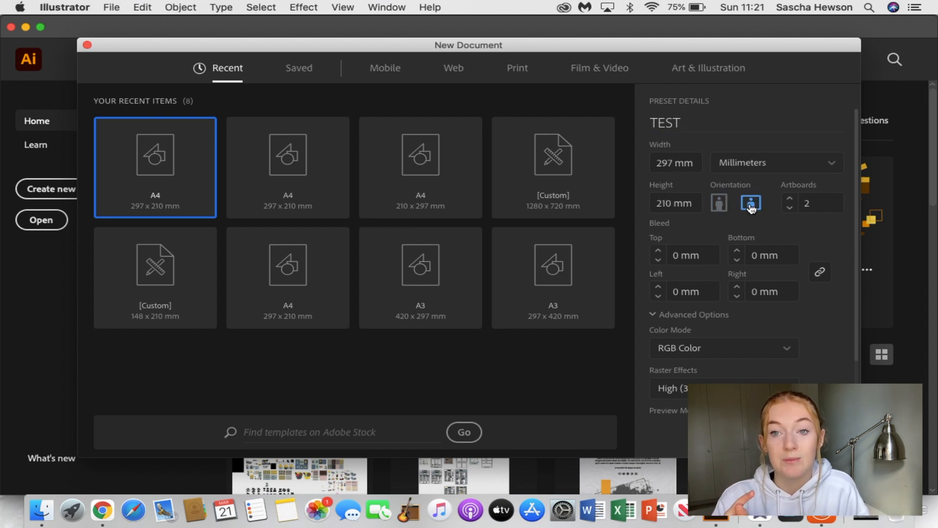
click(790, 209)
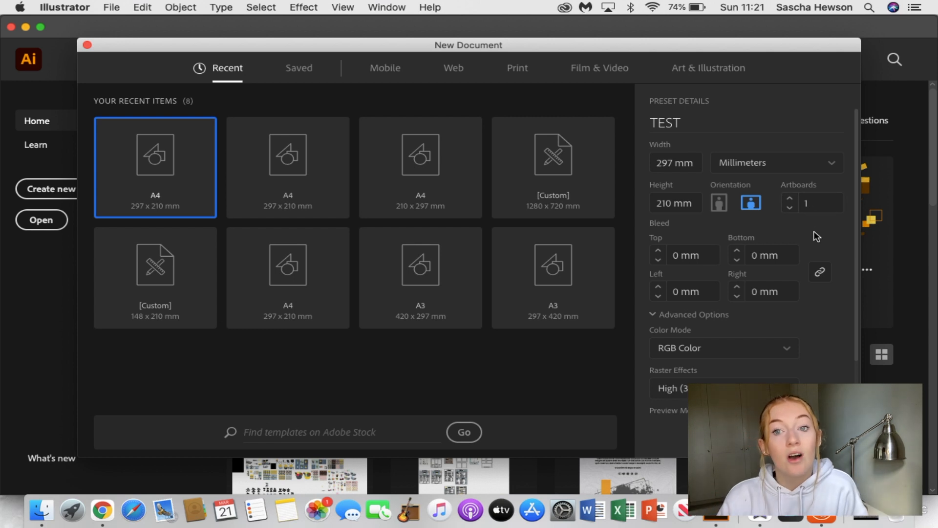
scroll(814, 236, down, 3)
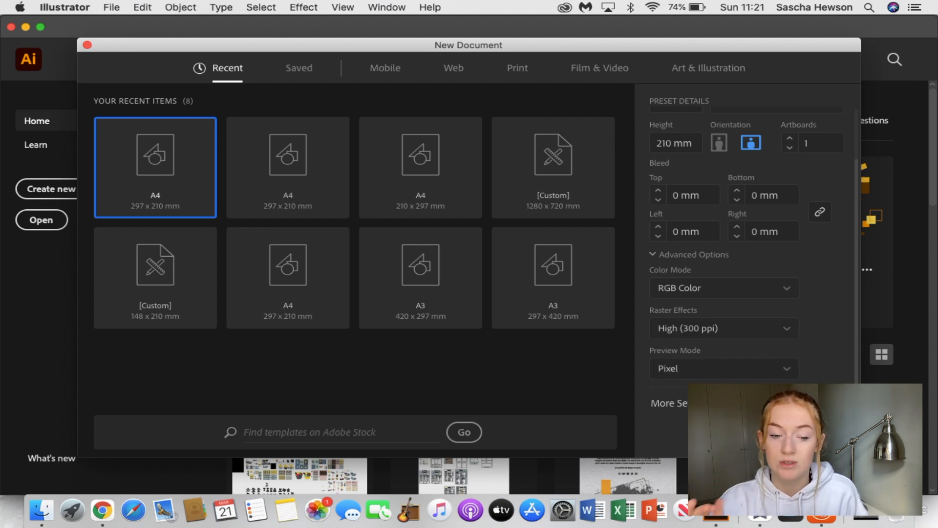
click(822, 435)
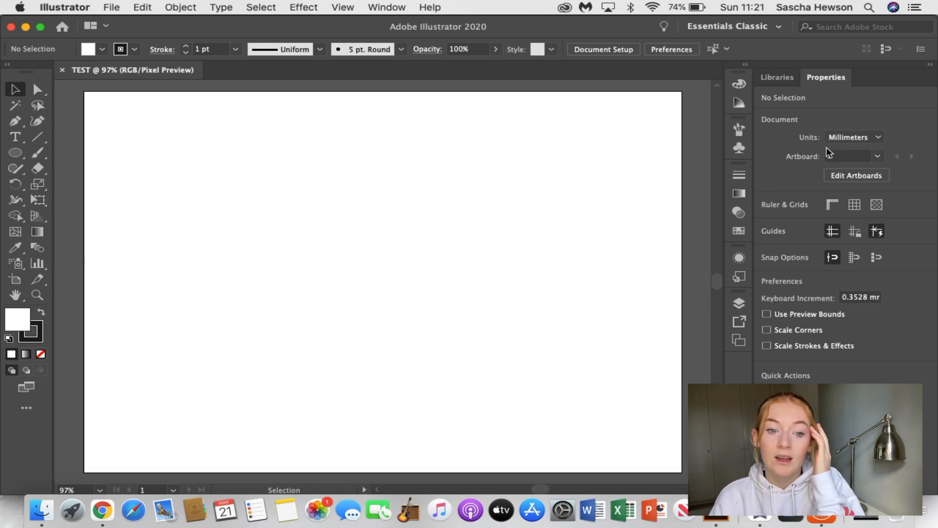
Edit the artboard by switching it to portrait and back to landscape, and leave artboard editing
click(843, 174)
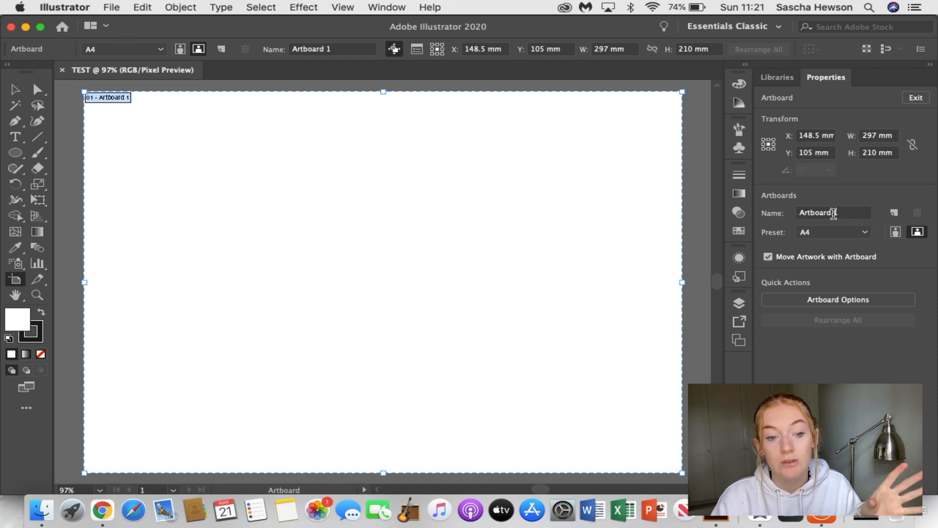
click(895, 232)
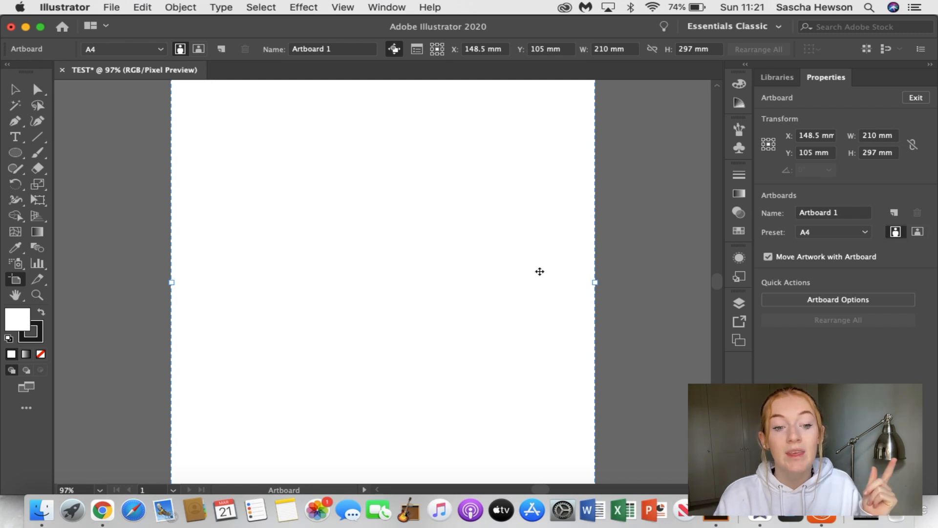
scroll(539, 272, down, 3)
scroll(541, 273, up, 1)
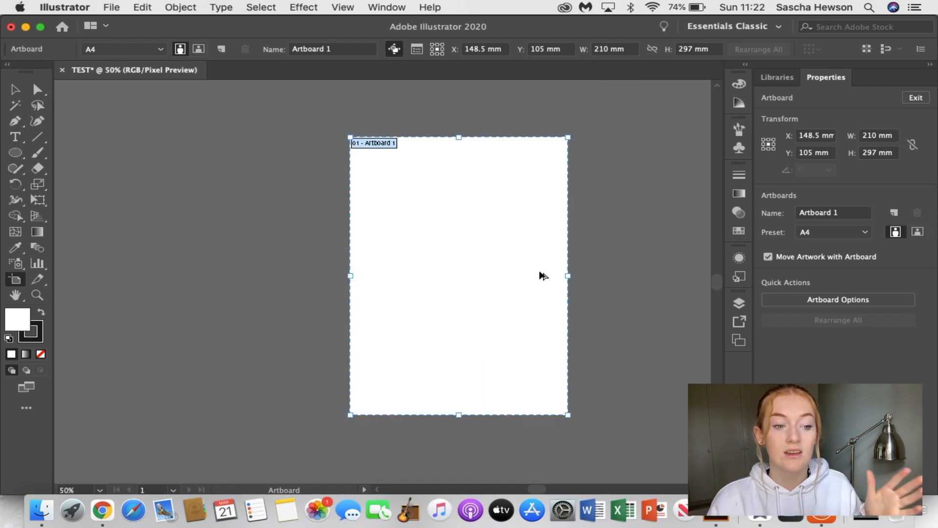
click(917, 232)
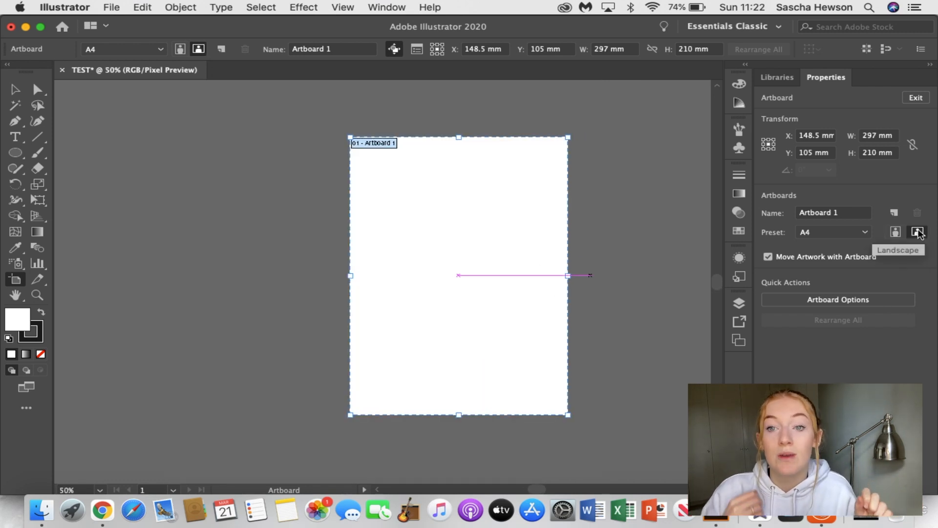
click(896, 233)
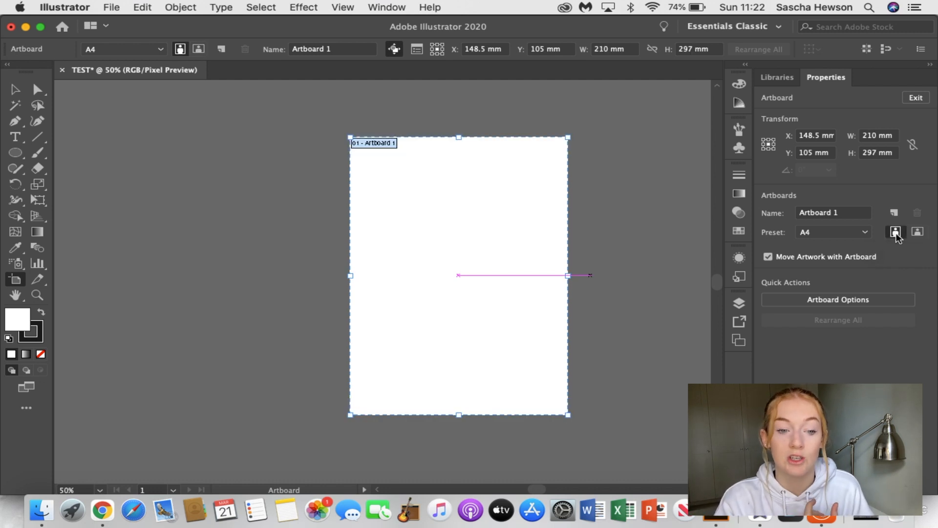
click(918, 232)
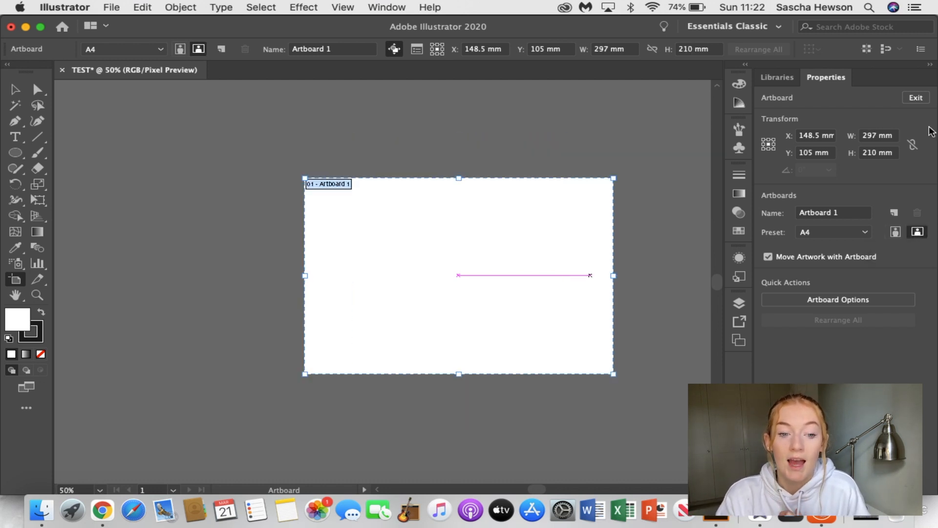
click(916, 97)
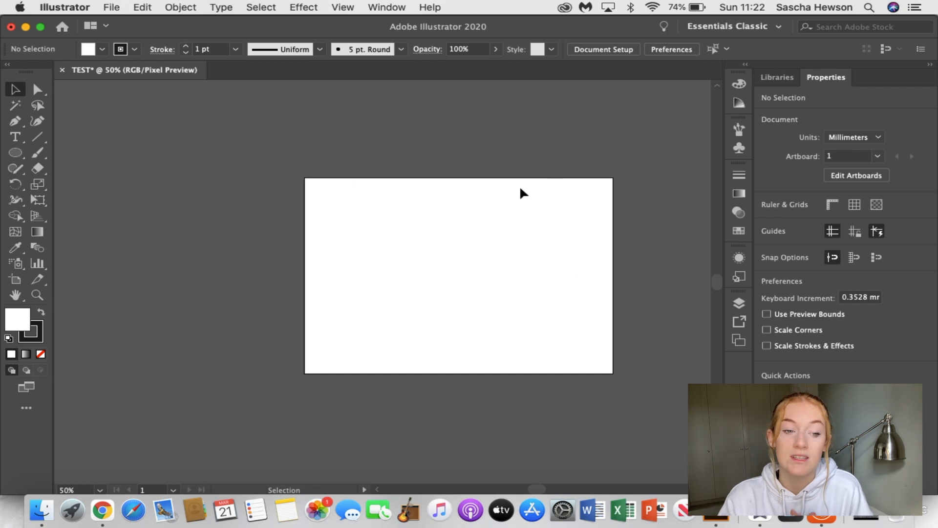
scroll(521, 189, right, 4)
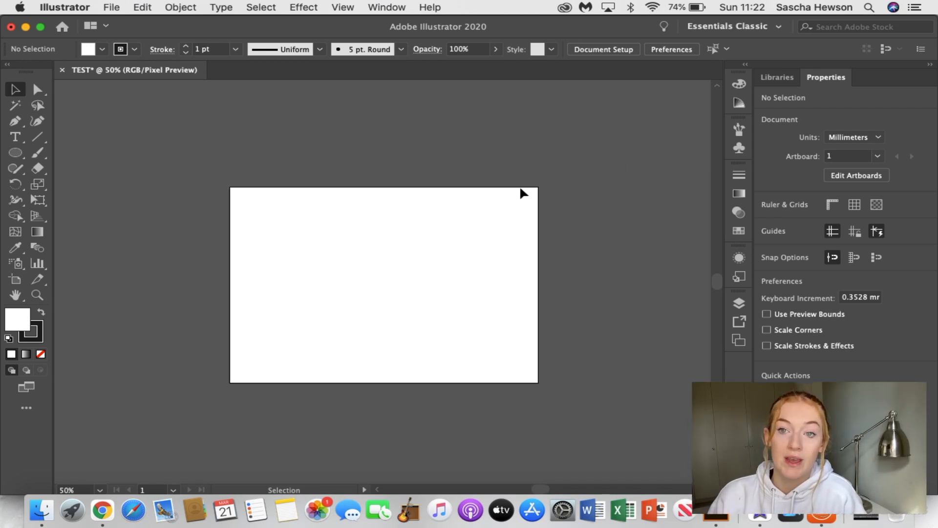
key(super+1)
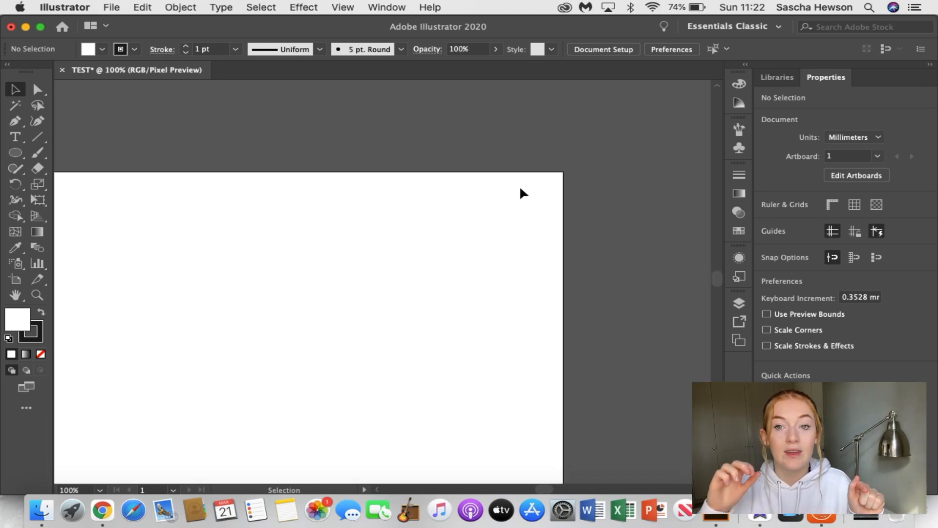
scroll(521, 188, left, 3)
scroll(521, 189, right, 1)
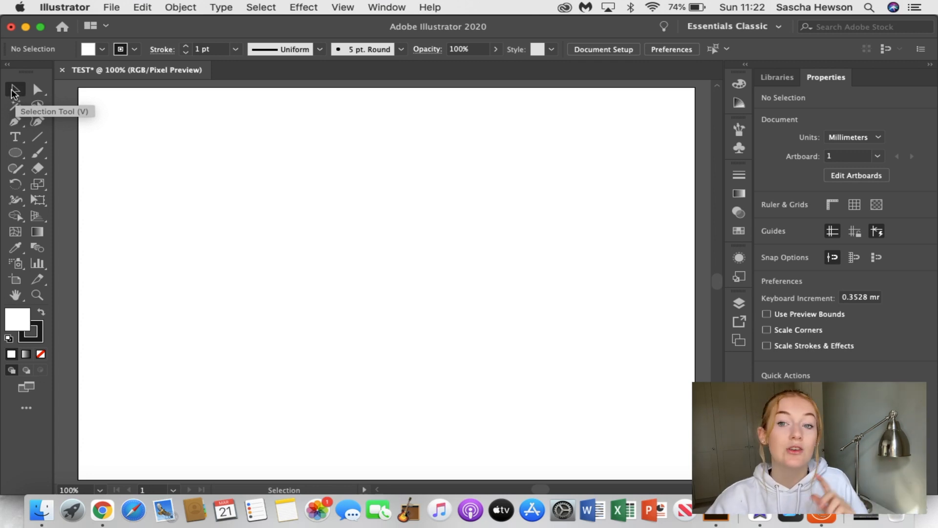
drag(186, 196, 334, 312)
drag(242, 138, 445, 378)
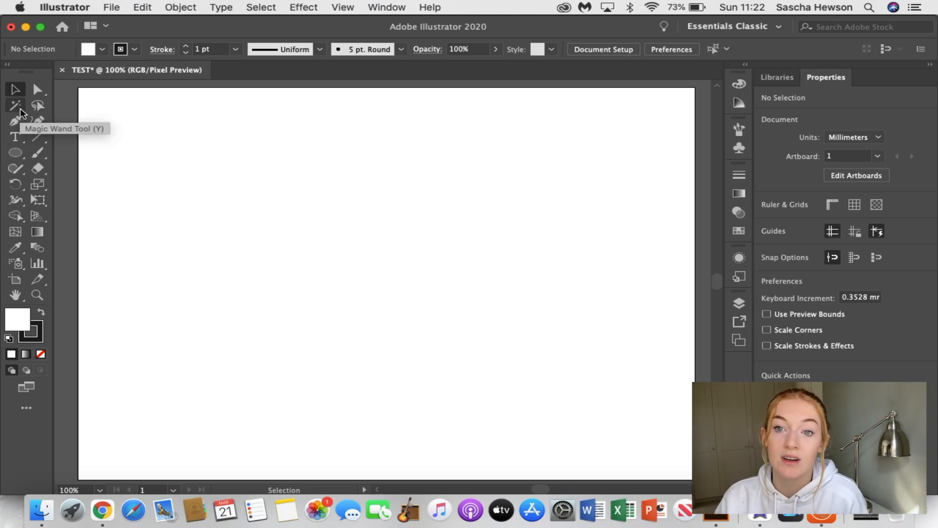
Draw a straight line with the Pen tool from about X 37 mm, Y 51 mm to X 127 mm, Y 30 mm, and deselect it
click(20, 125)
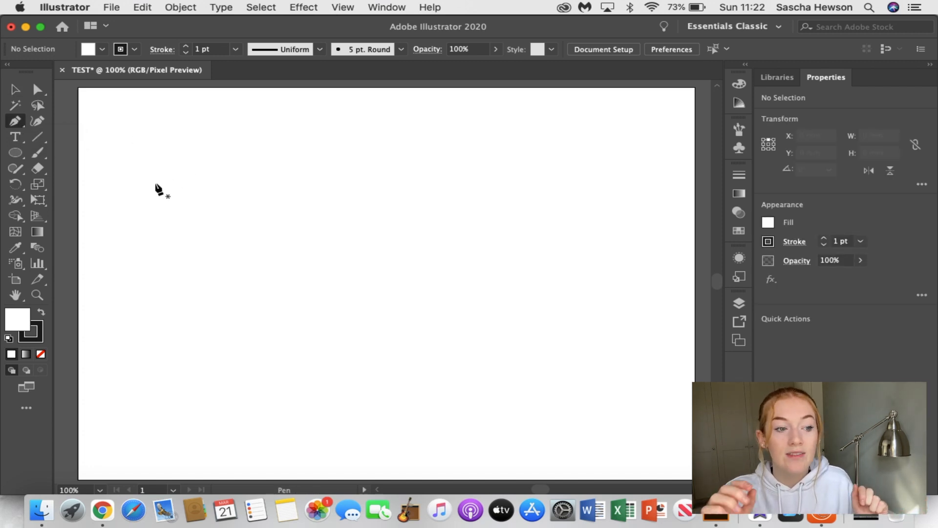
click(155, 184)
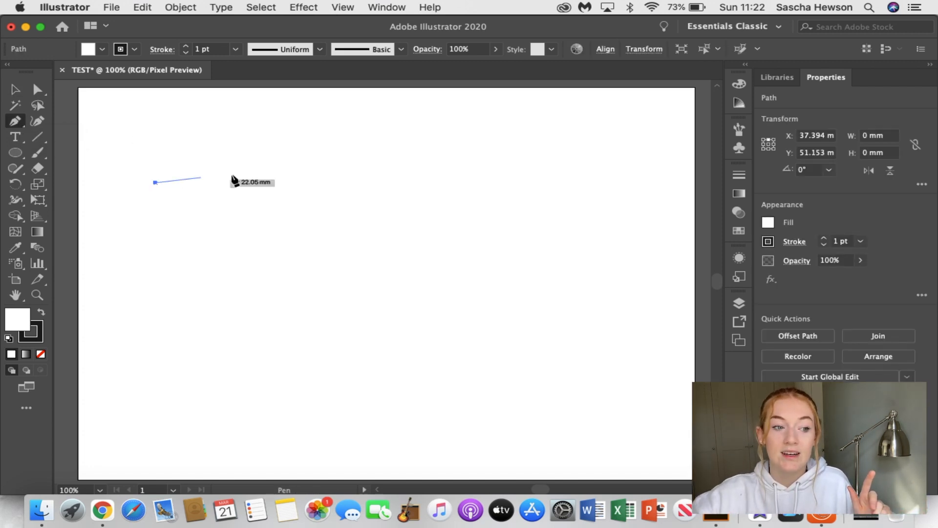
click(342, 143)
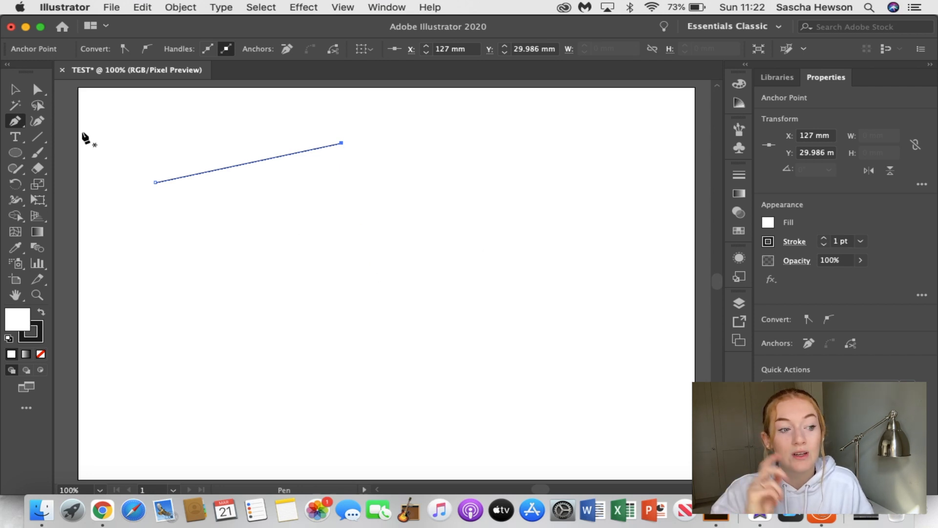
click(14, 87)
click(283, 241)
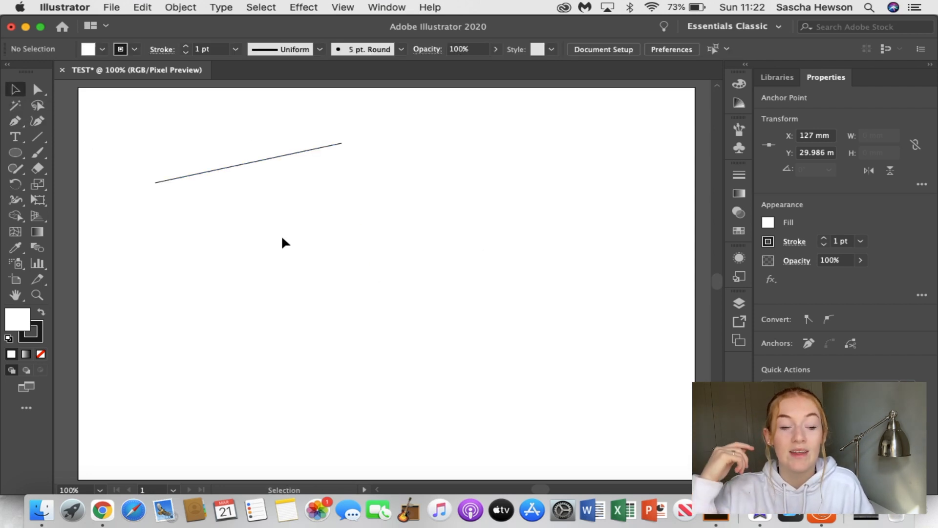
Draw a closed four-cornered diamond below the line with the Pen tool, starting at about X 46 mm, Y 75 mm, and deselect it
click(18, 124)
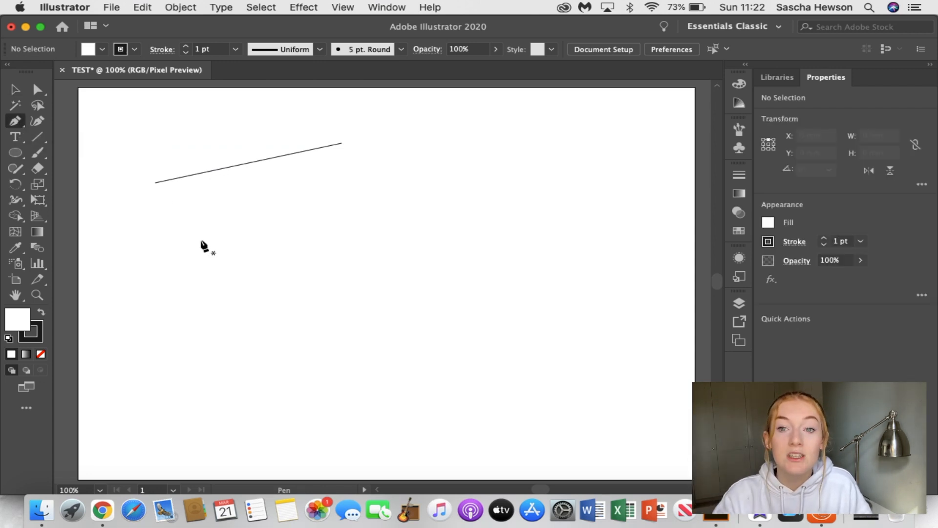
click(172, 227)
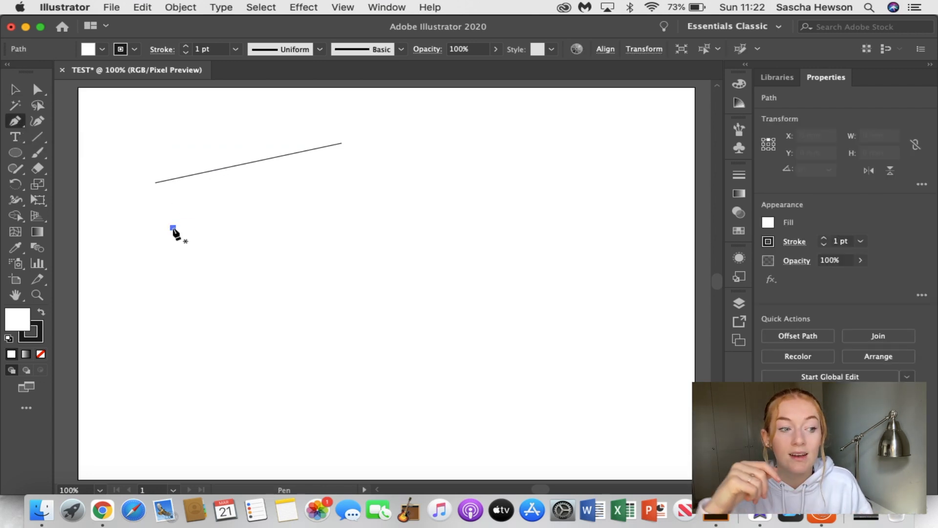
click(248, 193)
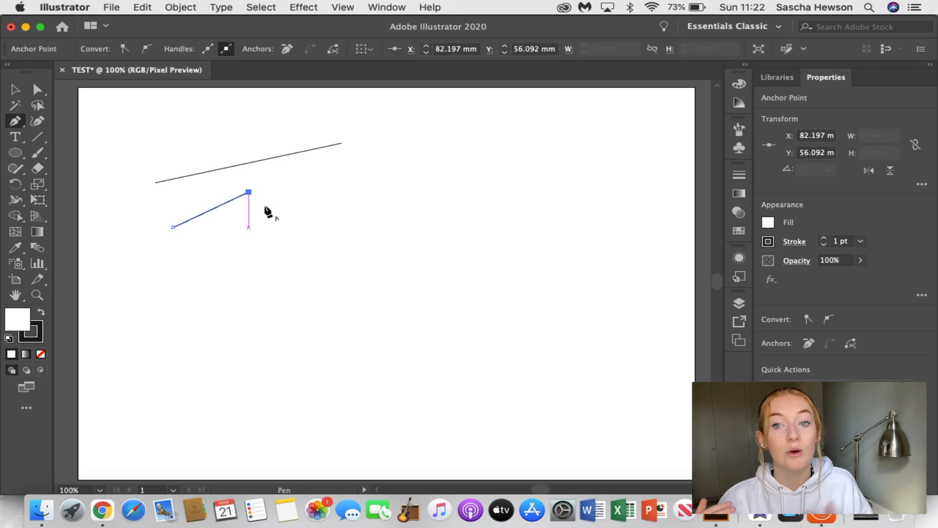
click(303, 236)
click(225, 273)
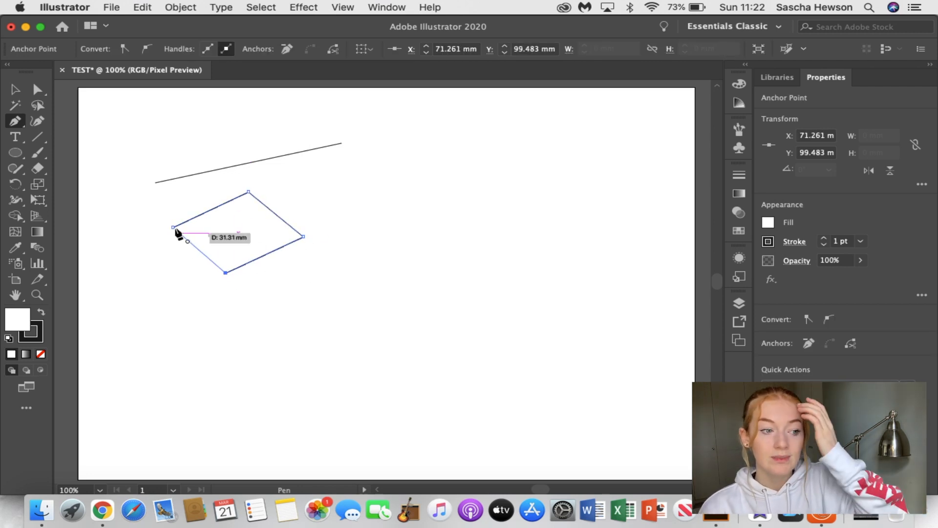
click(173, 228)
key(v)
click(372, 199)
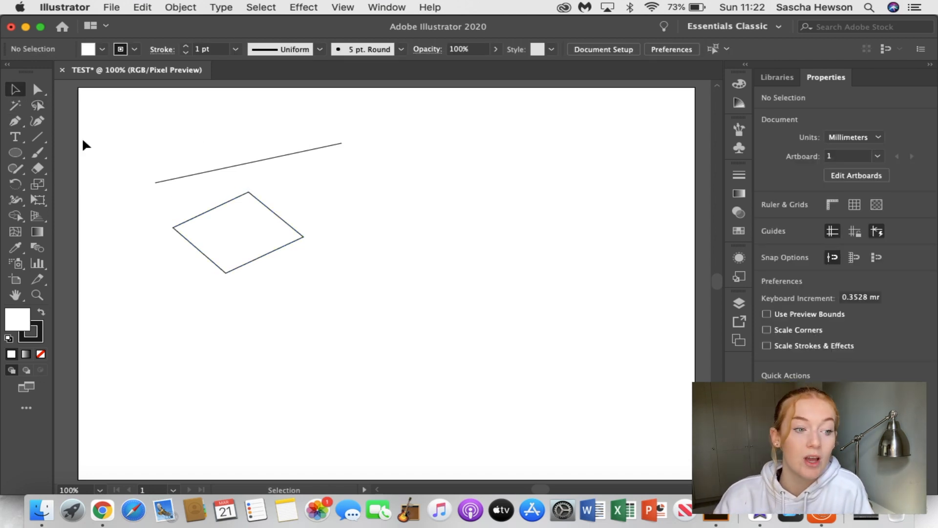
Place point text reading "This is a test" with the Type tool beside the line, and finish text editing
click(17, 140)
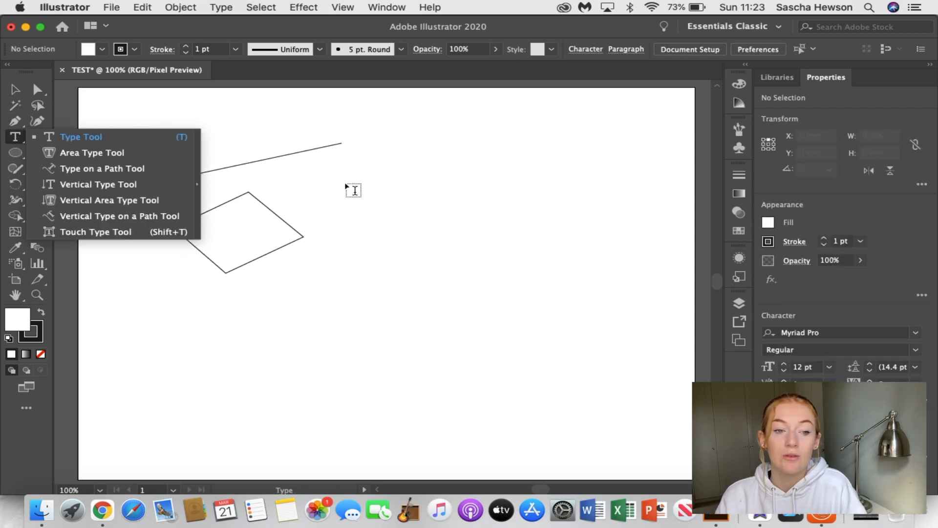
click(385, 190)
click(384, 183)
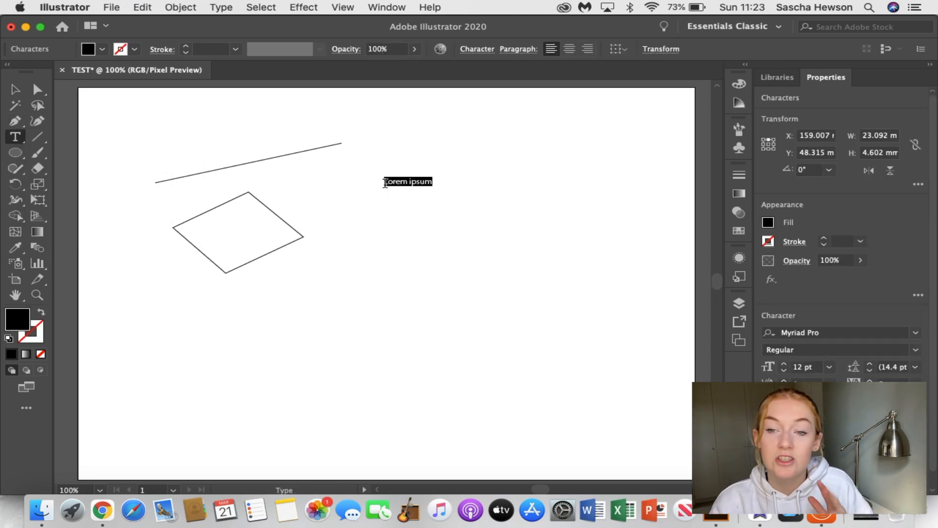
key(BackSpace)
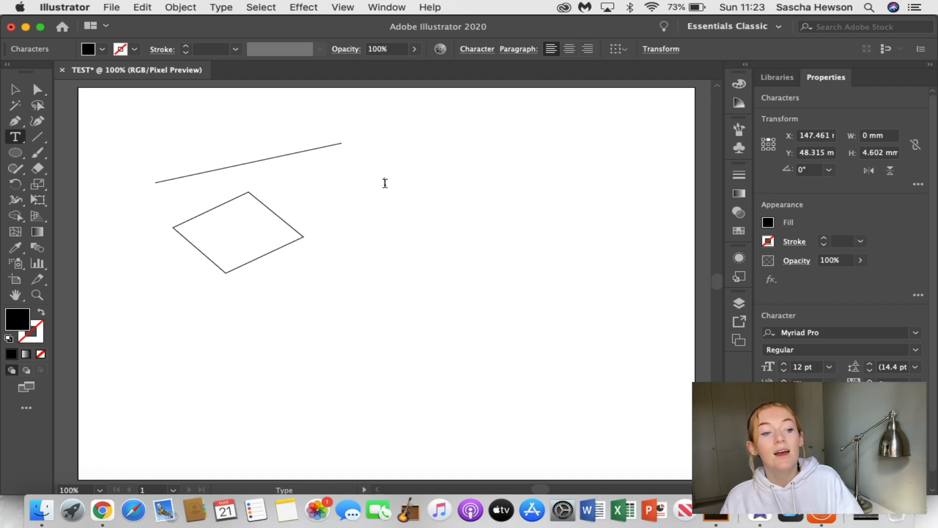
text(This)
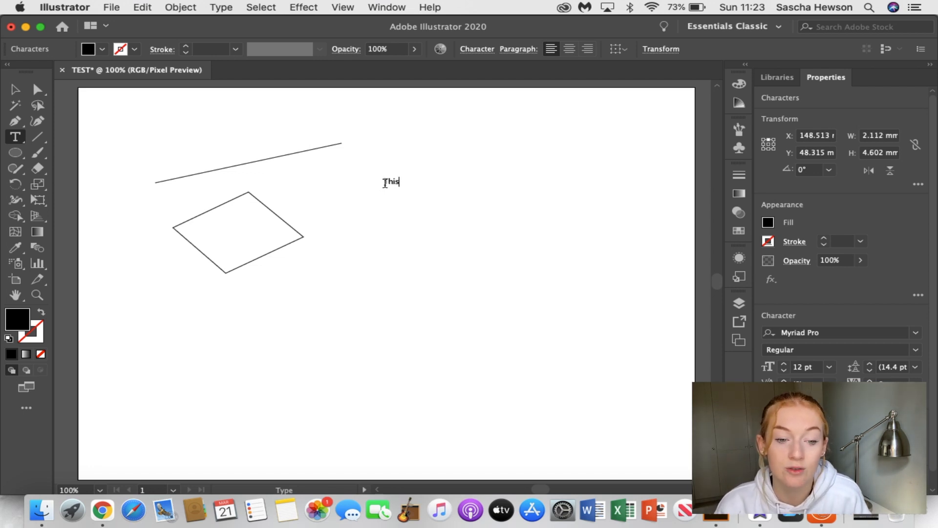
text( is a test)
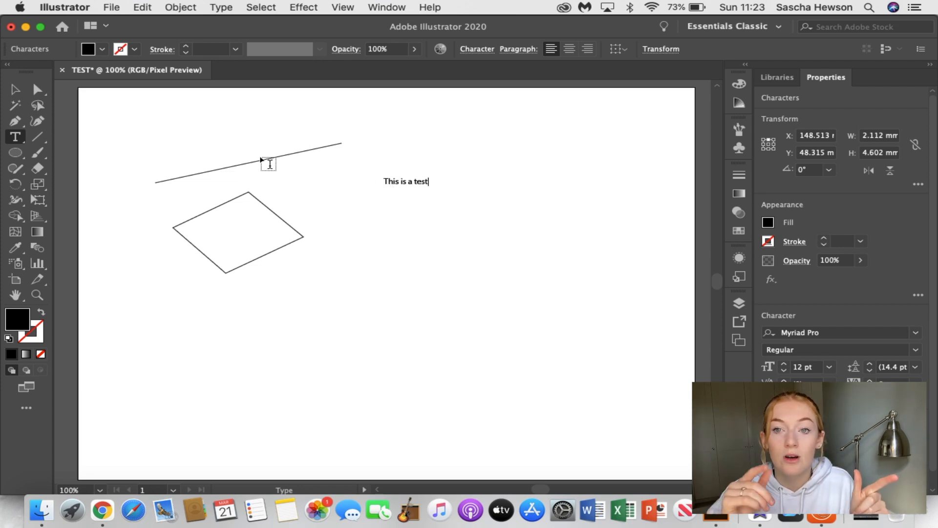
click(22, 91)
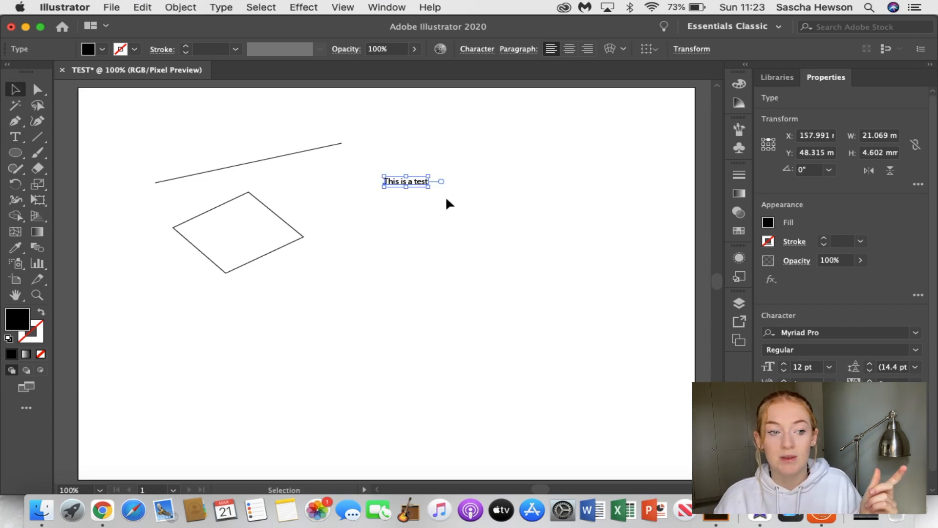
Select all characters of the "This is a test" text and set their font to Magical Feather
double_click(415, 182)
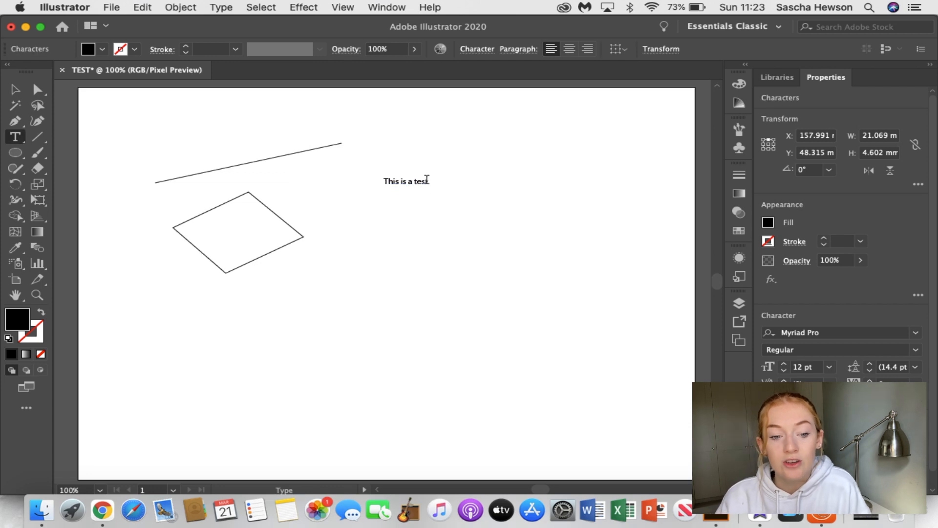
drag(429, 182, 390, 185)
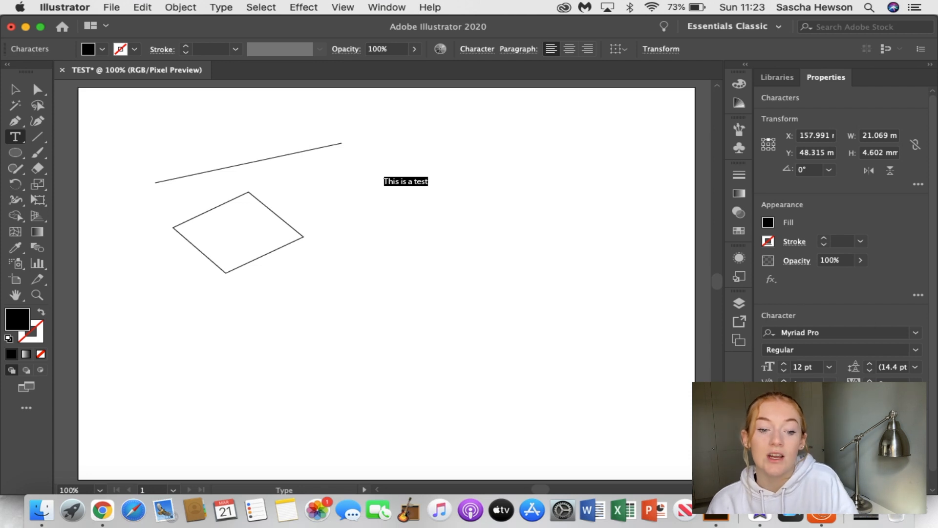
click(916, 335)
key(Down)
key(Down)
key(Down)
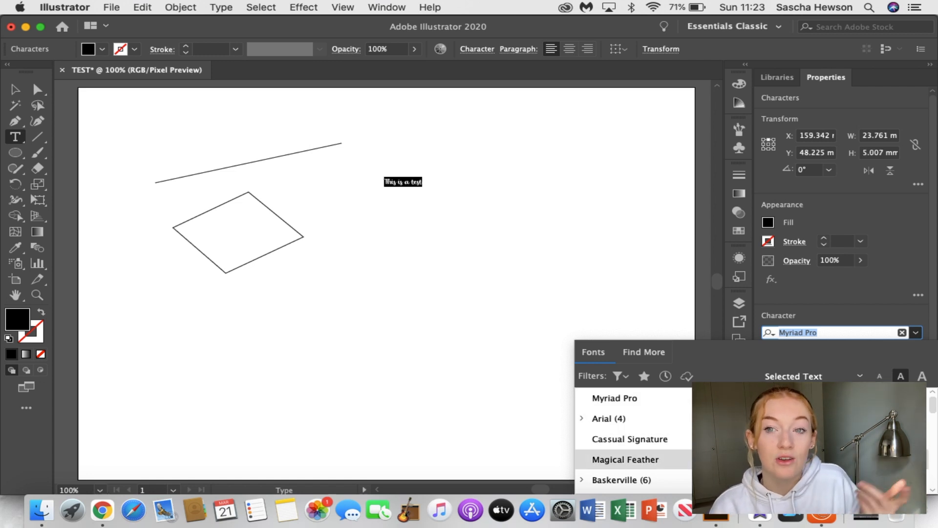
key(Down)
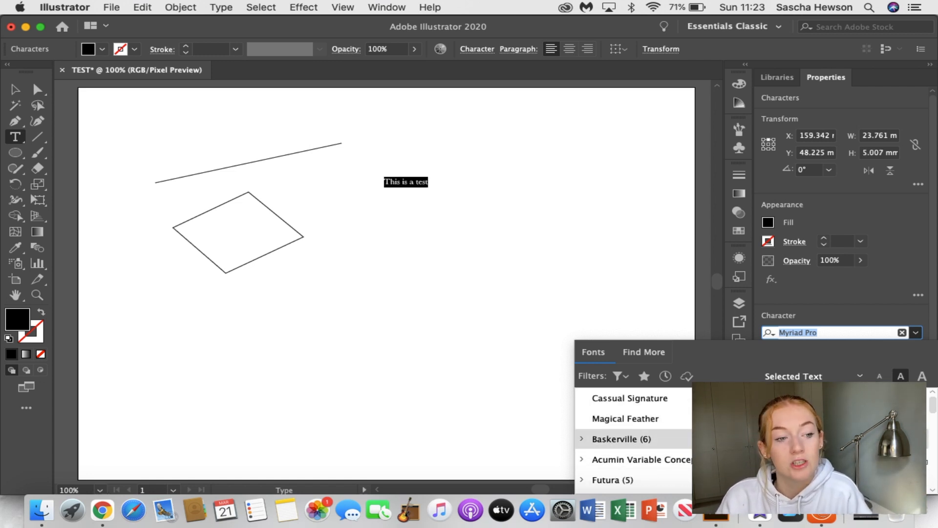
key(Down)
key(Down)
key(Up)
key(Up)
key(Up)
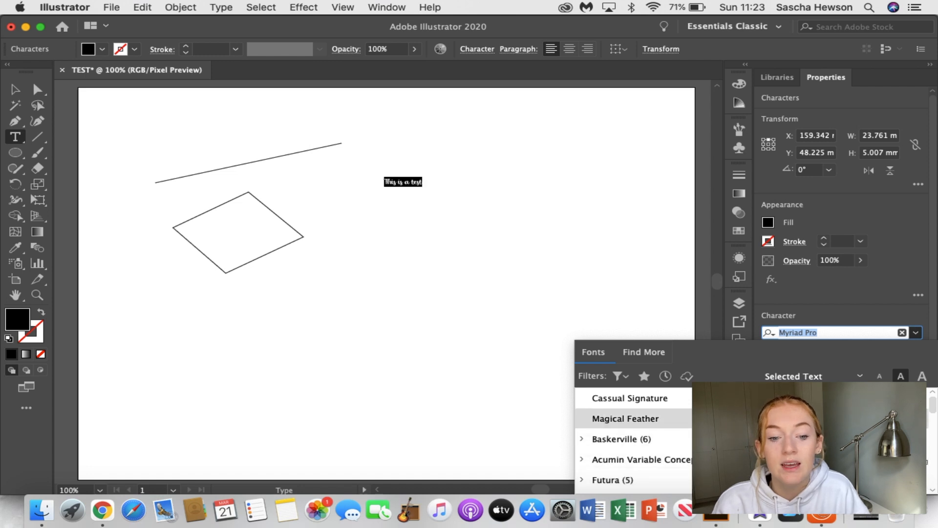
key(Return)
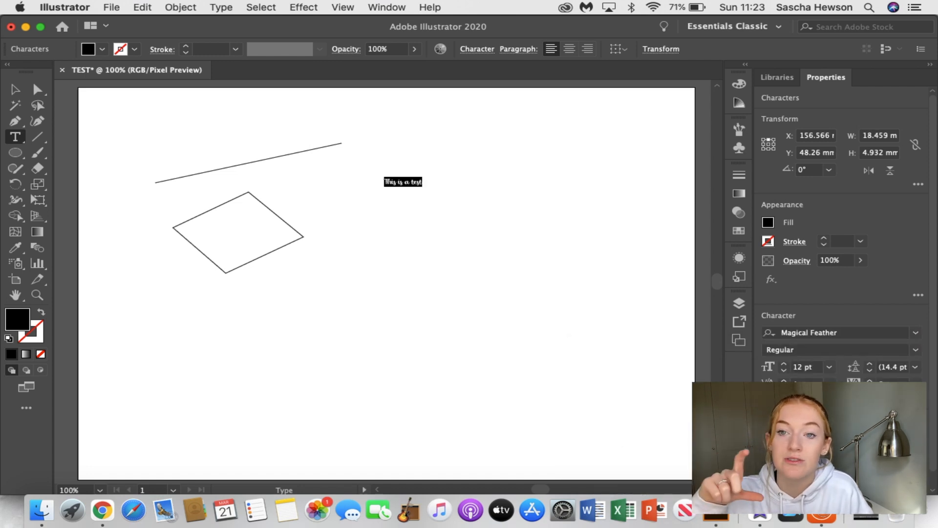
Check the font styles available for the selected text and set its size to 49 pt
click(916, 349)
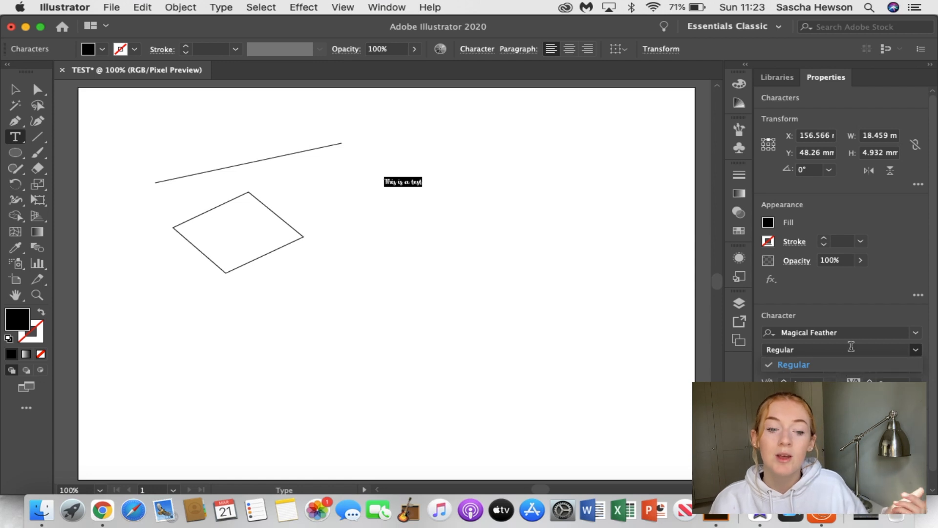
click(916, 350)
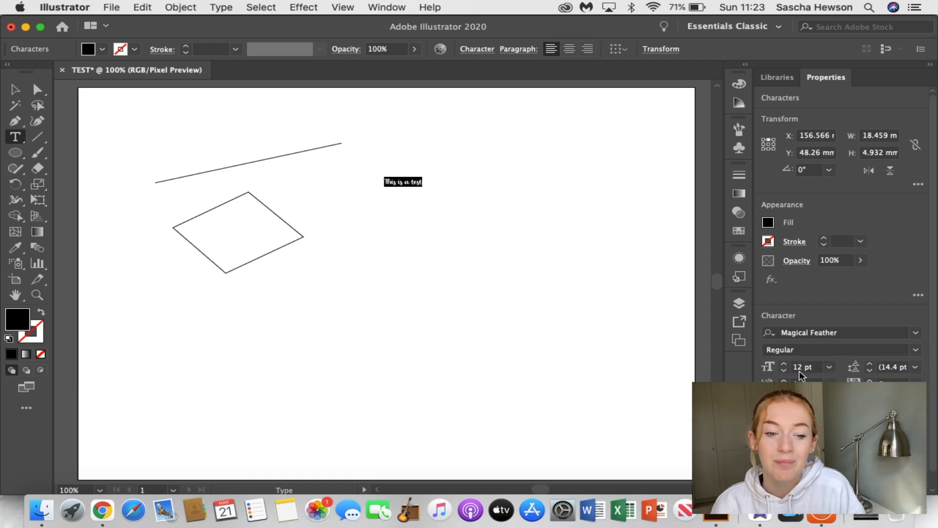
click(785, 365)
click(785, 365)
click(785, 366)
click(785, 366)
click(785, 365)
click(785, 365)
click(785, 365)
click(785, 365)
click(785, 365)
click(785, 366)
click(785, 365)
click(785, 366)
click(785, 365)
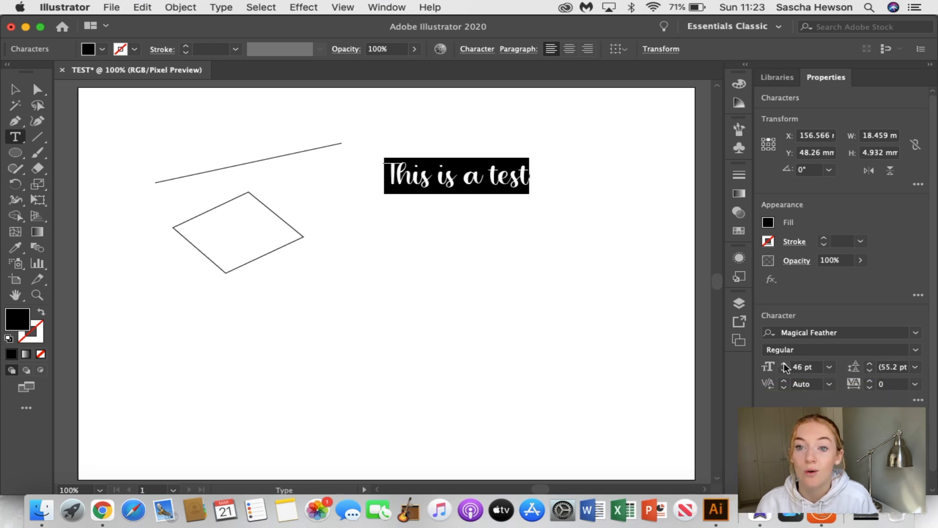
click(785, 366)
click(785, 365)
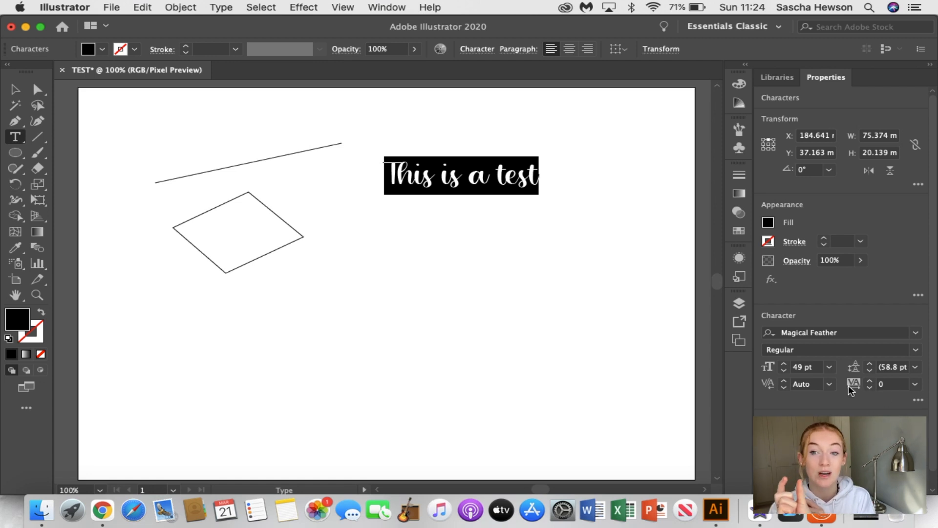
Increase the selected text's tracking to 34
click(872, 380)
click(871, 380)
click(872, 380)
click(871, 379)
click(871, 380)
click(871, 380)
click(871, 380)
click(871, 380)
click(871, 380)
click(871, 379)
click(871, 380)
click(871, 380)
click(871, 380)
click(871, 380)
click(871, 380)
click(871, 380)
click(871, 380)
click(871, 379)
click(871, 380)
click(871, 380)
click(871, 379)
click(871, 380)
click(871, 380)
click(871, 379)
click(871, 380)
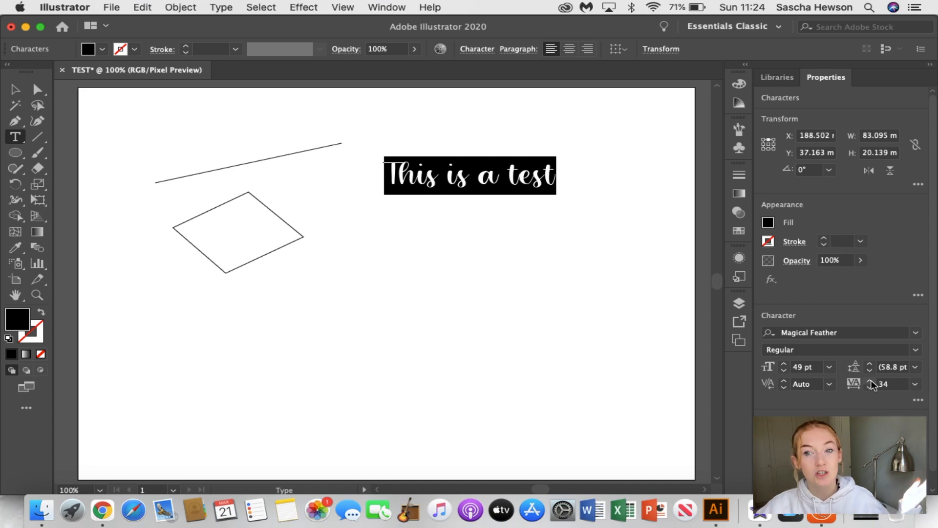
Try all caps, underline and strikethrough on the selected text, turning each one off again
click(918, 402)
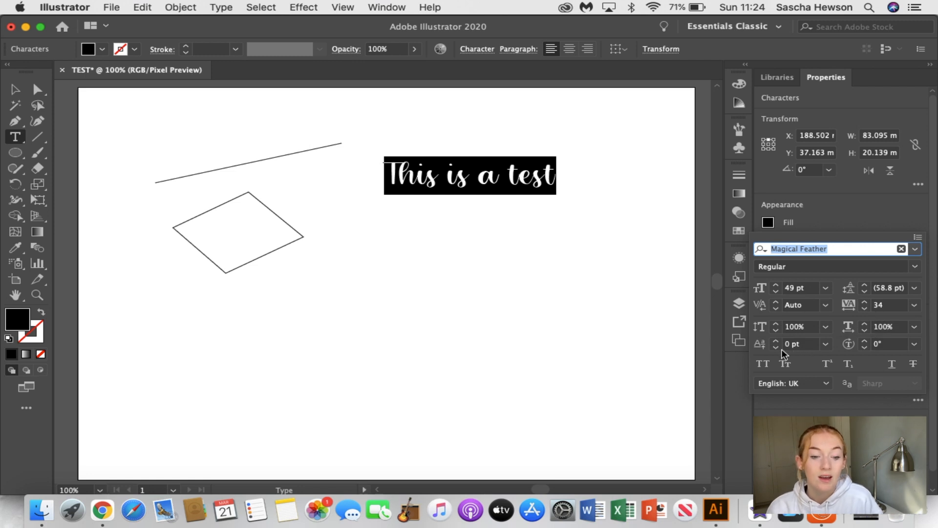
click(764, 365)
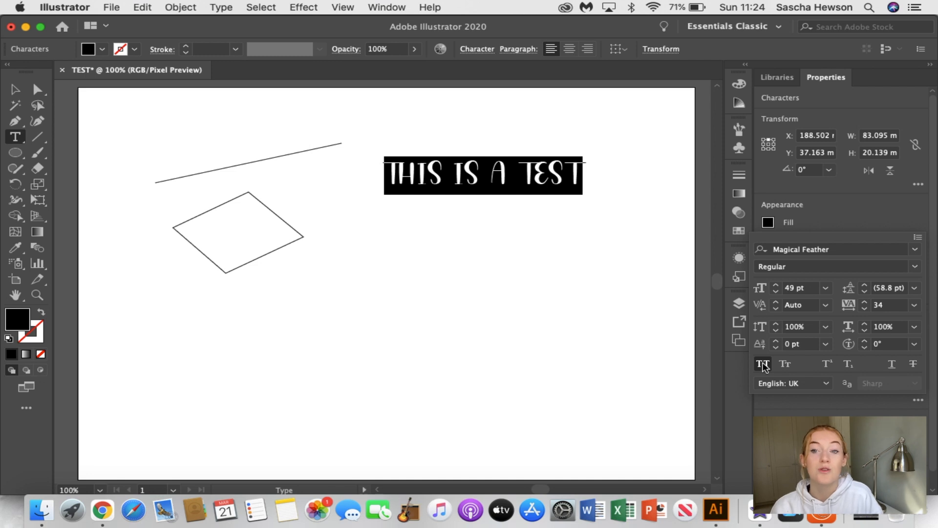
click(764, 366)
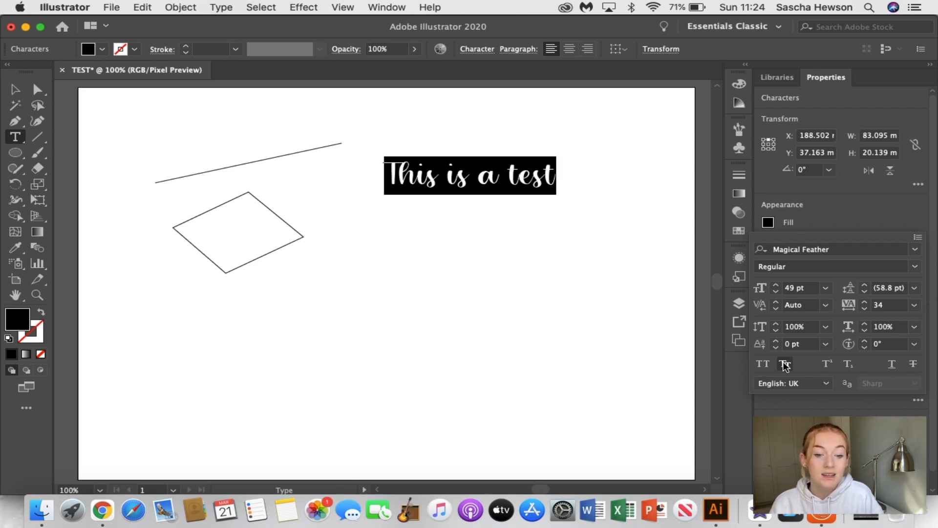
click(892, 365)
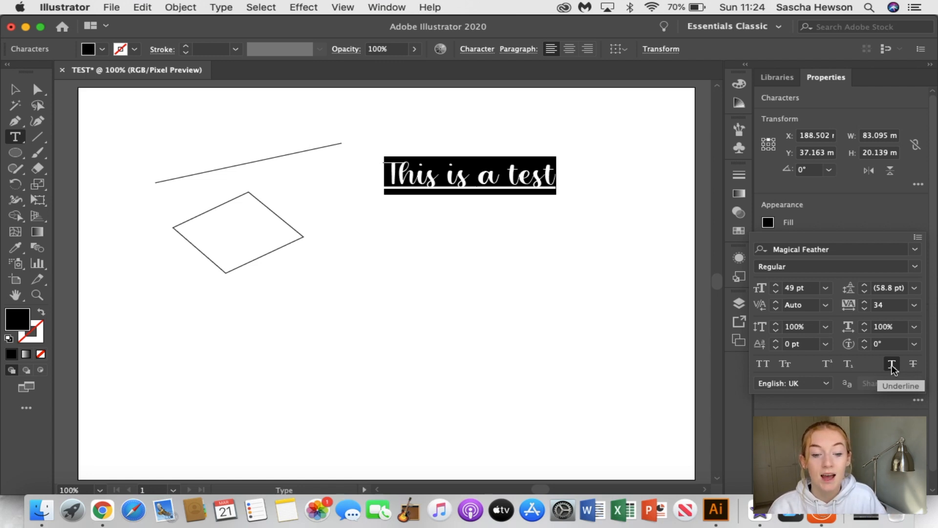
click(891, 364)
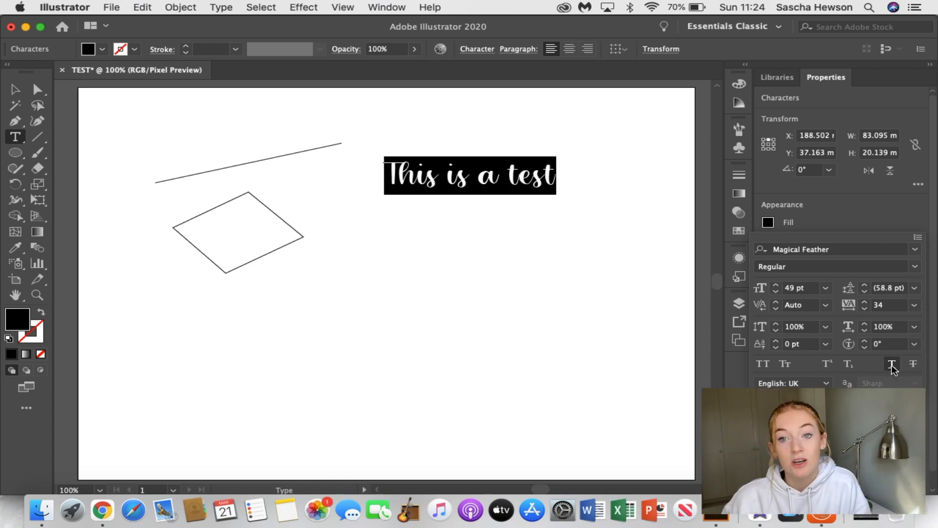
click(913, 365)
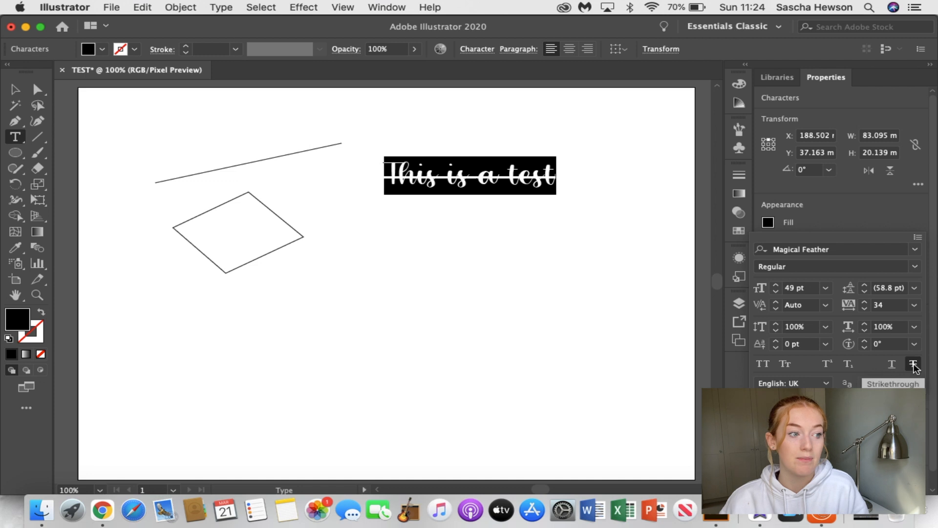
click(913, 365)
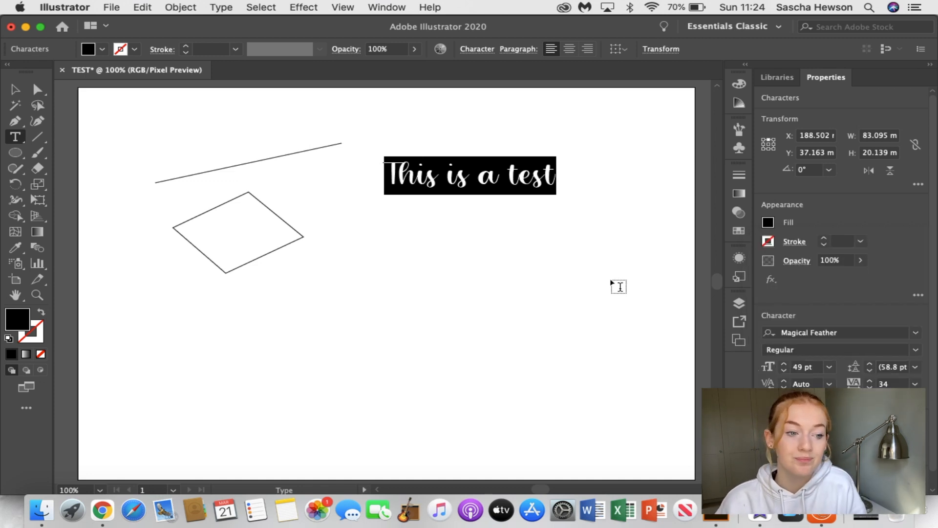
Deselect the text and draw a rectangle about 53 mm wide and 59 mm high below it with the Rectangle tool
click(14, 89)
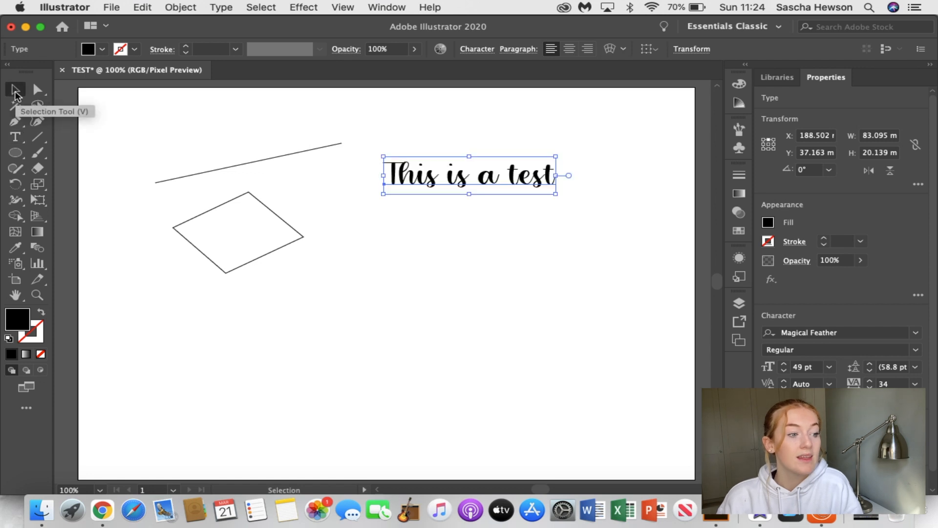
click(471, 269)
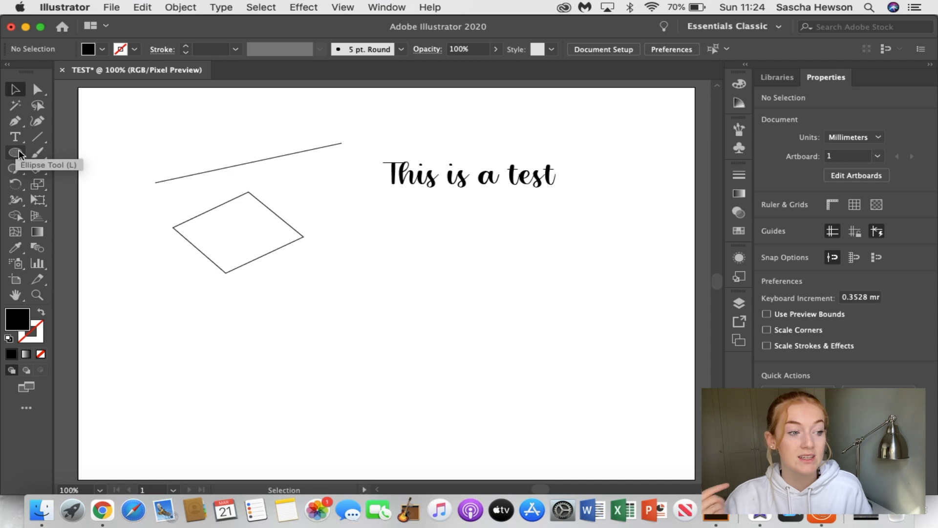
click(19, 155)
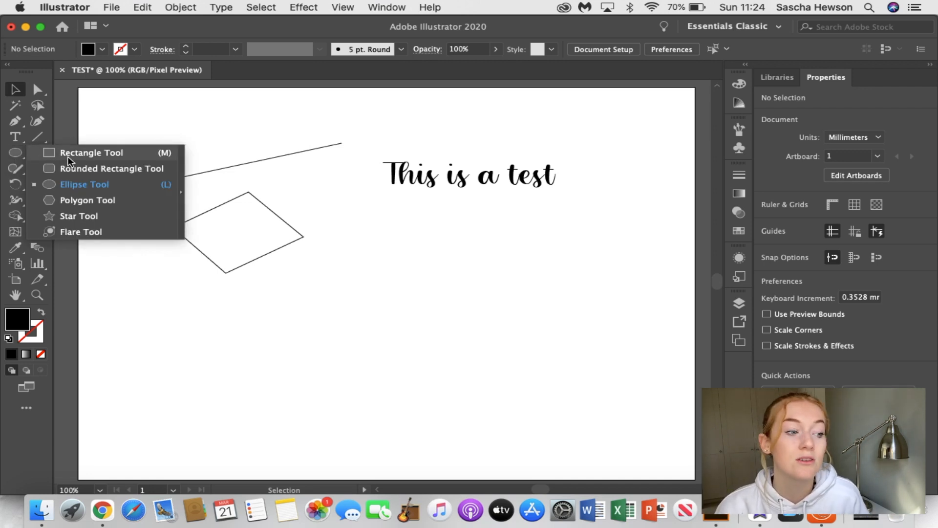
click(165, 154)
drag(348, 261, 458, 371)
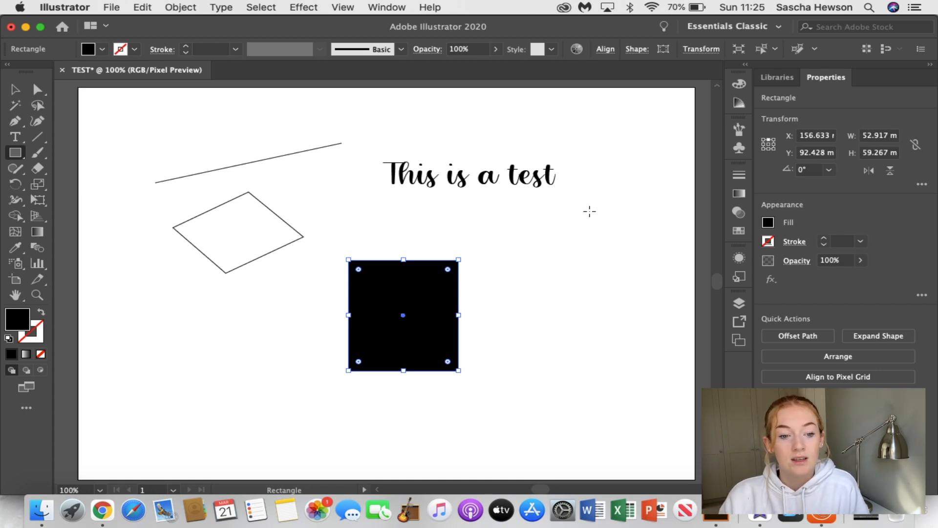
Try the dark red, green and dark blue swatches as the rectangle's fill
click(768, 223)
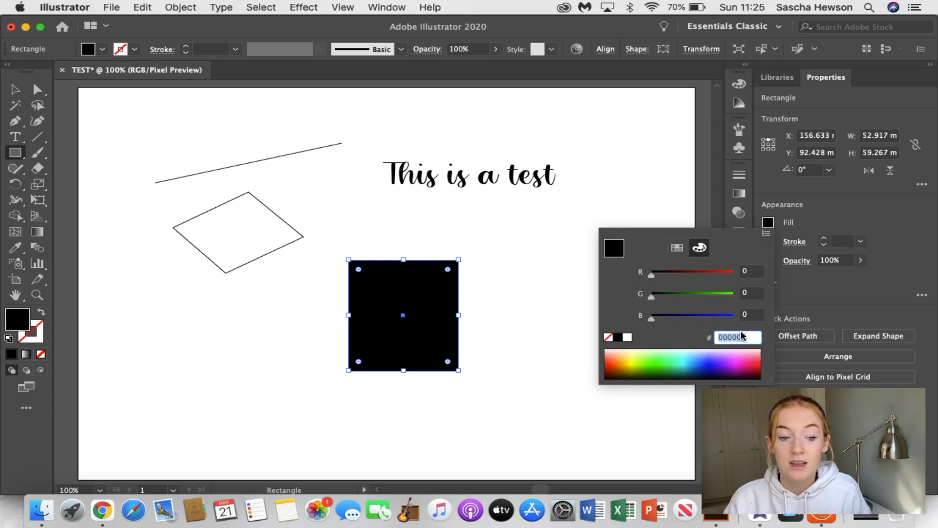
click(677, 249)
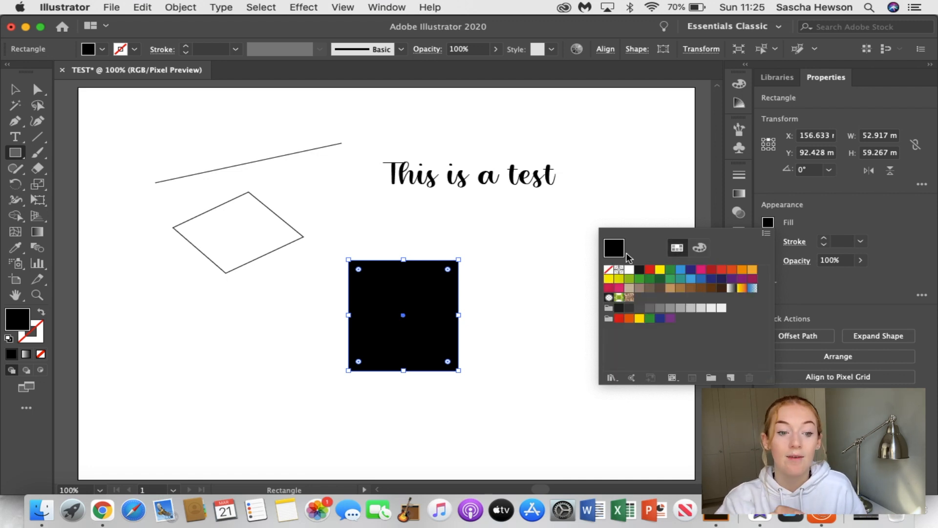
click(712, 272)
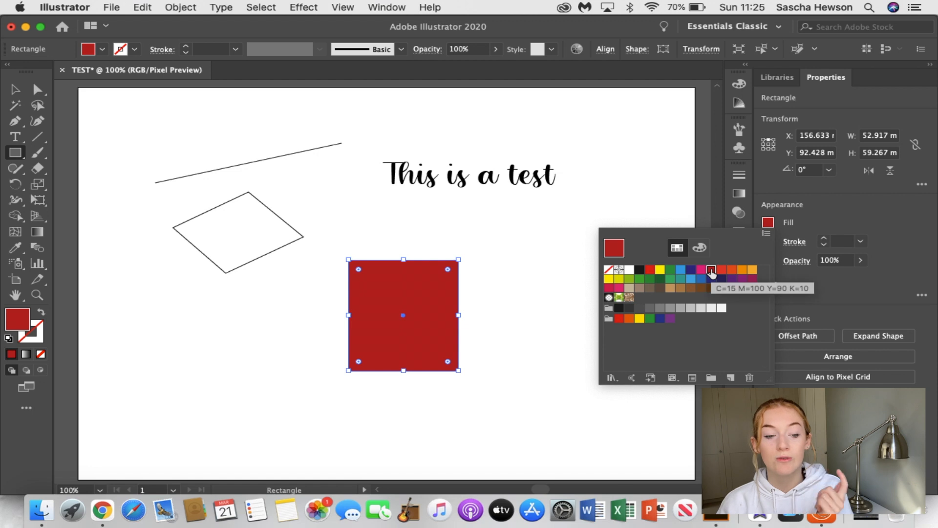
click(638, 279)
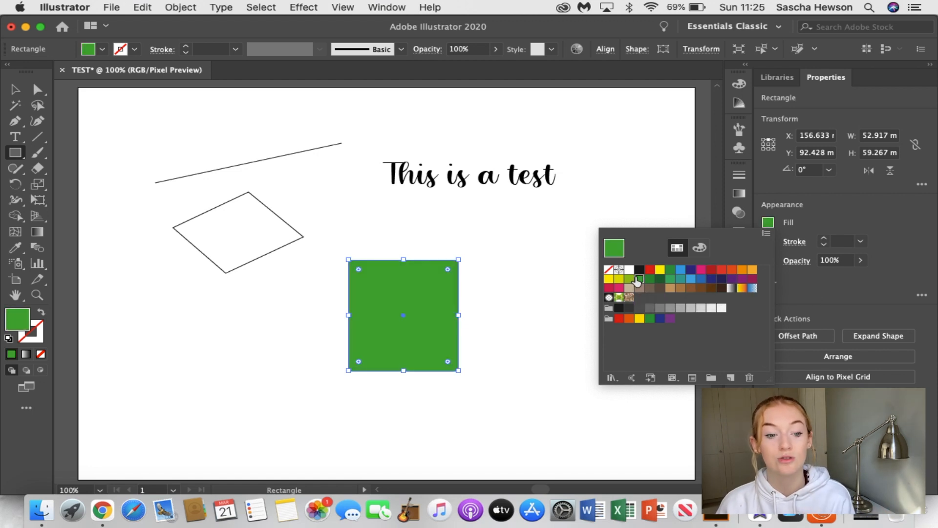
click(711, 280)
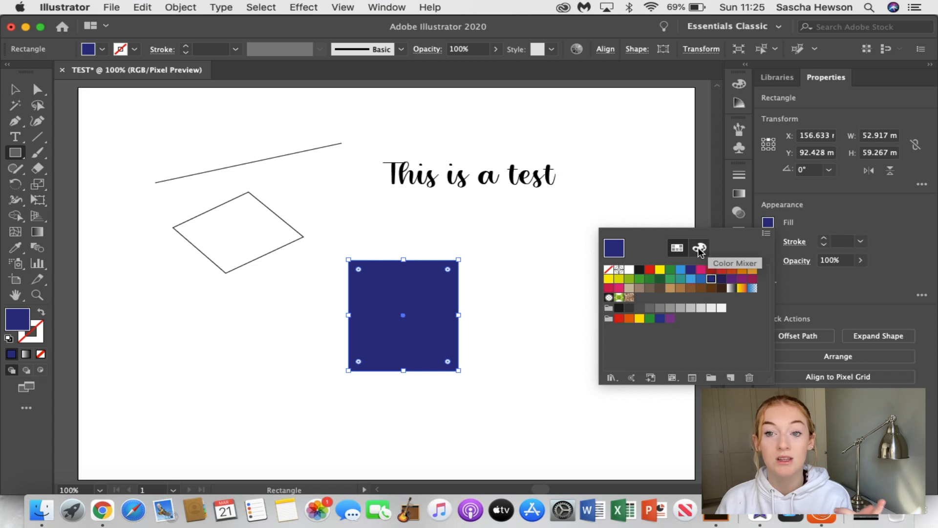
Mix a light blue fill, B4E9FF, for the rectangle from the colour spectrum
click(700, 249)
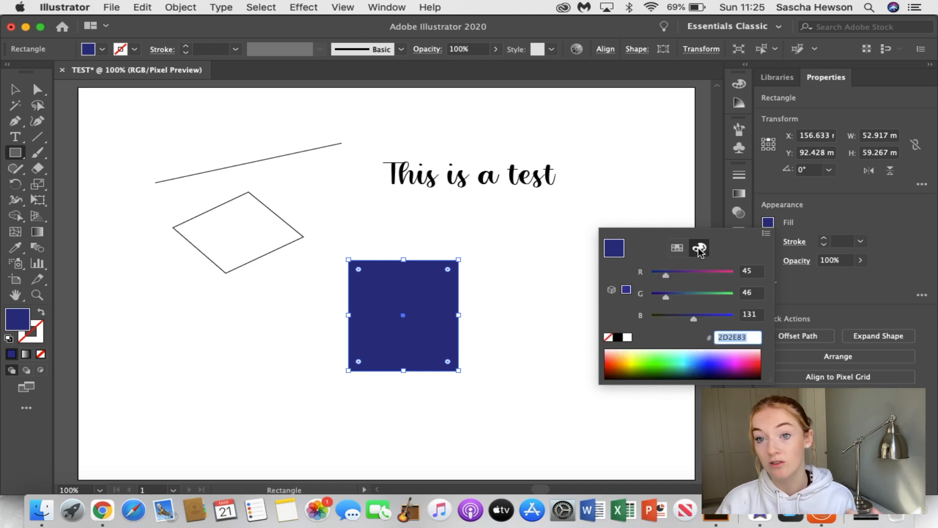
click(708, 364)
drag(640, 368, 748, 350)
click(693, 350)
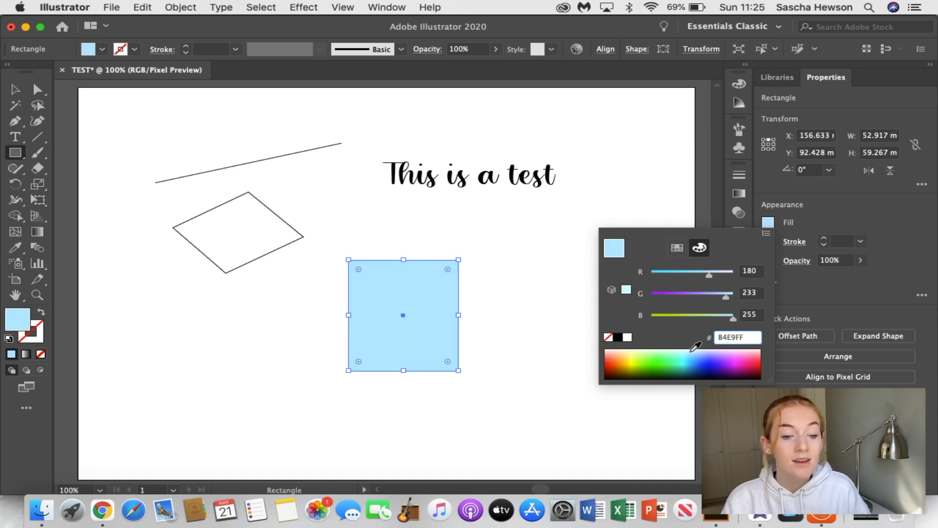
Change the rectangle's fill to the brighter light blue 5FDDFF from the colour spectrum and deselect it
click(709, 362)
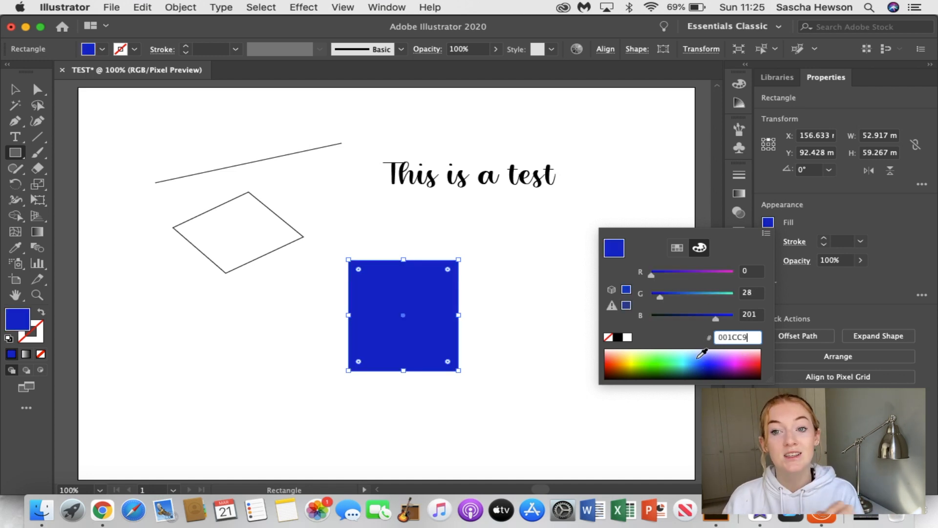
click(694, 352)
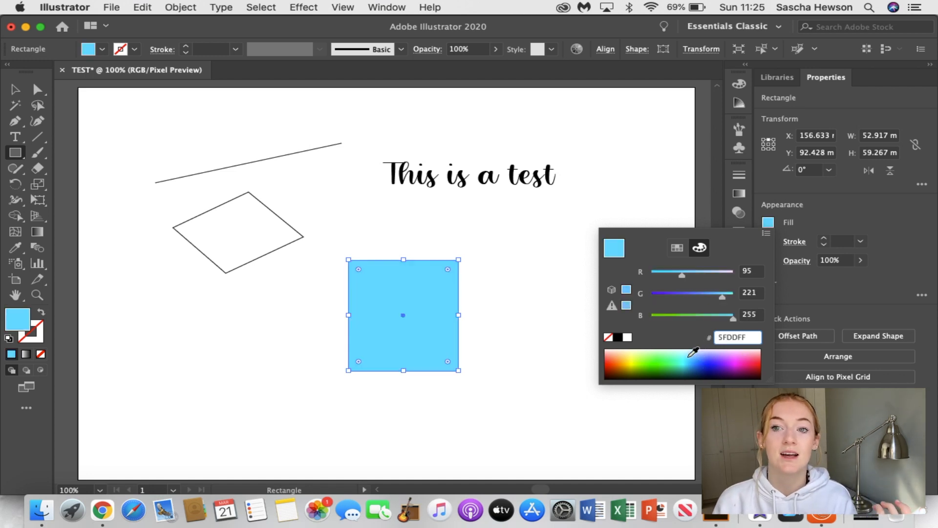
click(531, 233)
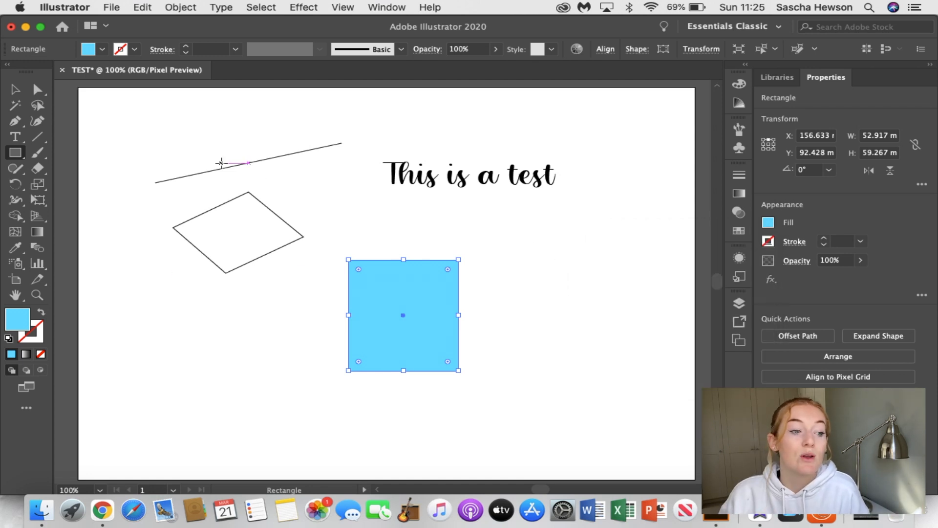
key(v)
click(167, 308)
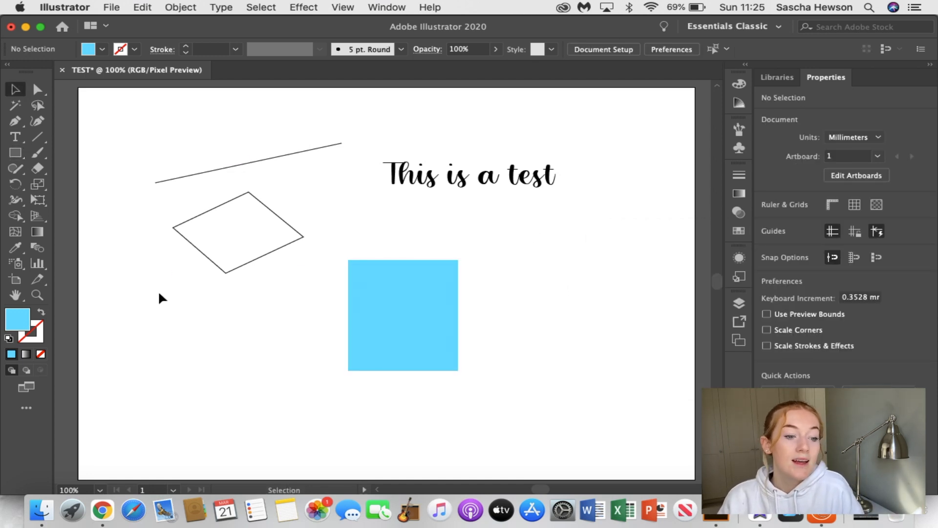
Paint two looping strokes with the Paintbrush tool, one below the diamond and one beside the text
click(37, 155)
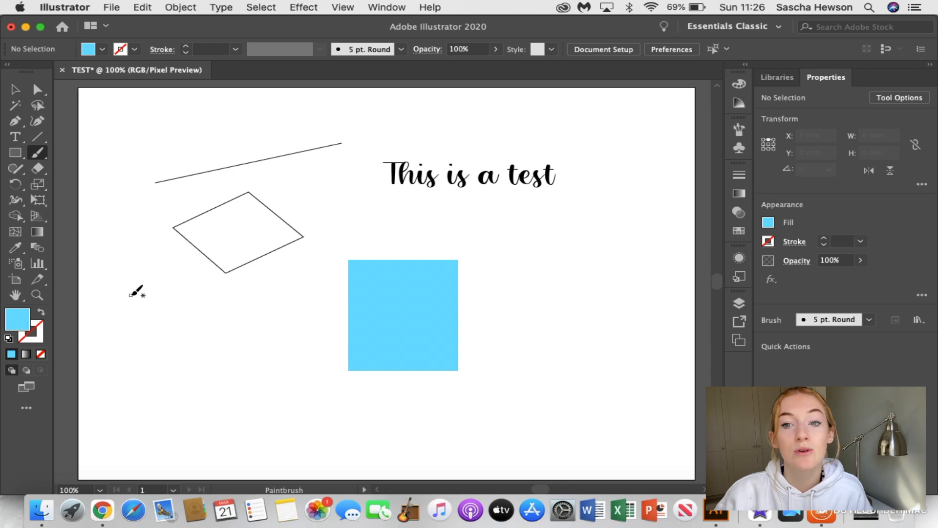
mouse_move(124, 333)
mouse_down()
mouse_move(194, 397)
mouse_move(238, 410)
mouse_move(261, 404)
mouse_move(274, 376)
mouse_move(251, 360)
mouse_move(232, 375)
mouse_move(234, 399)
mouse_move(256, 415)
mouse_move(378, 427)
mouse_up()
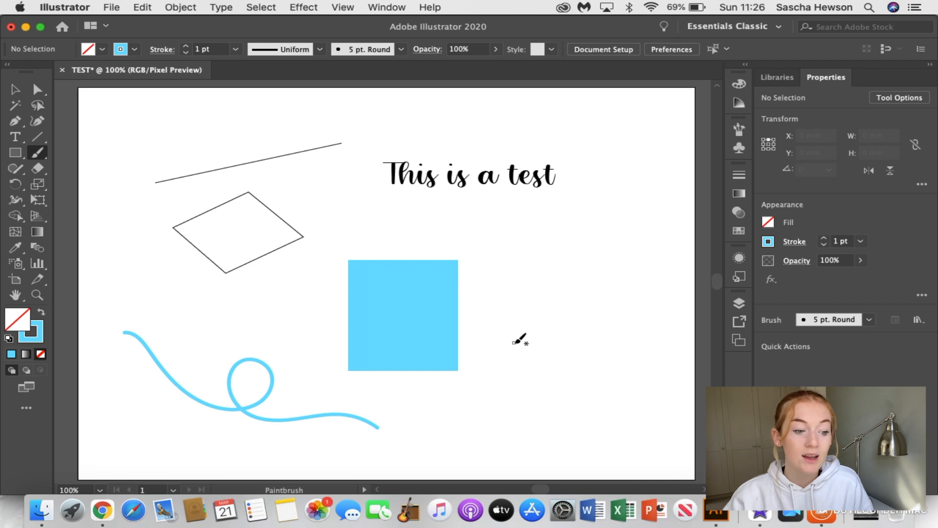
mouse_move(549, 307)
mouse_down()
mouse_move(580, 247)
mouse_move(607, 238)
mouse_move(625, 255)
mouse_move(617, 270)
mouse_move(590, 253)
mouse_move(615, 137)
mouse_up()
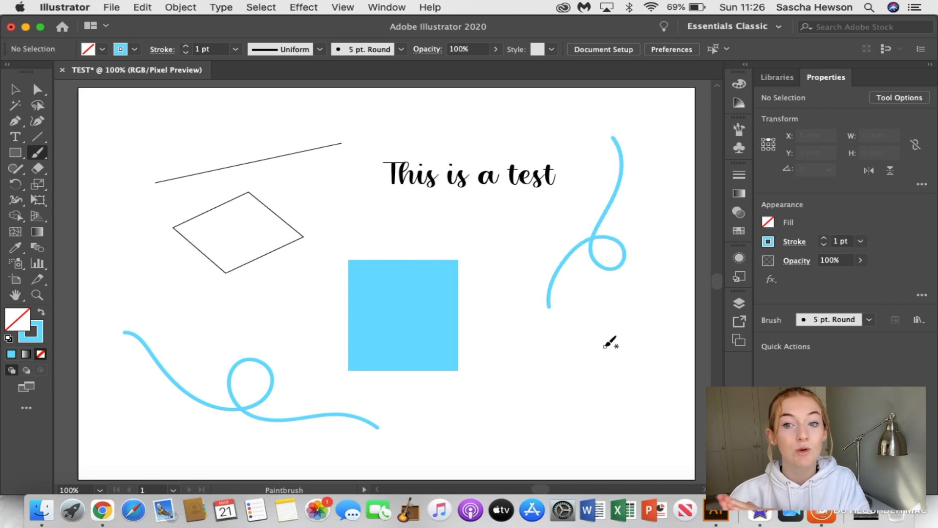
Paint three short slanted strokes side by side below the looping stroke next to the text
drag(603, 346, 581, 412)
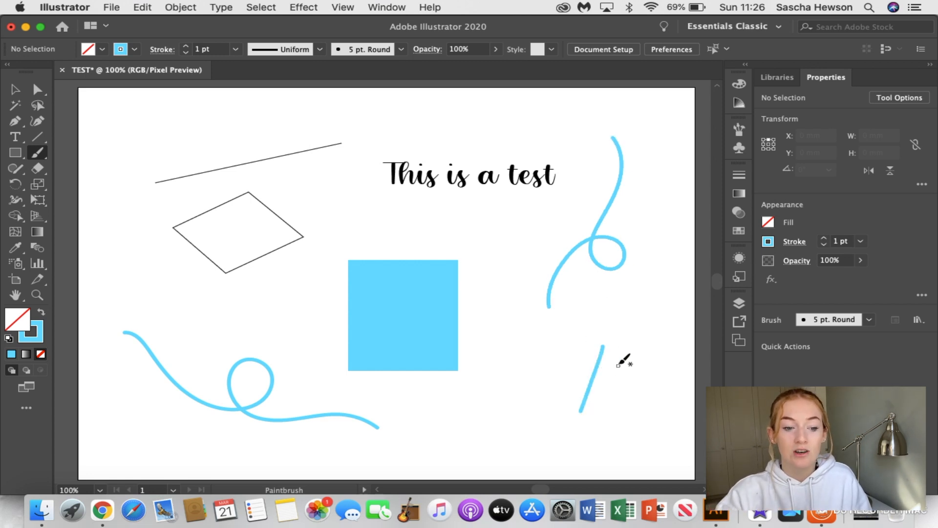
drag(620, 350, 595, 429)
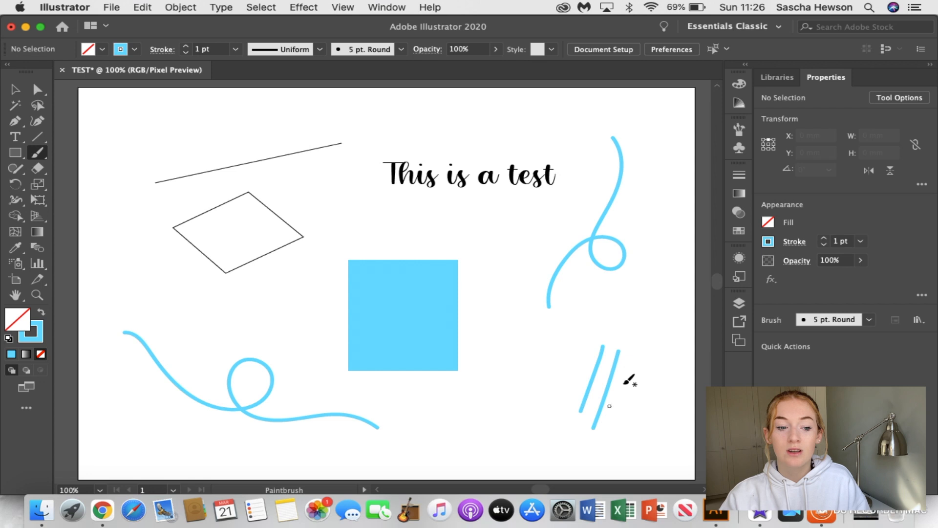
drag(638, 355, 621, 447)
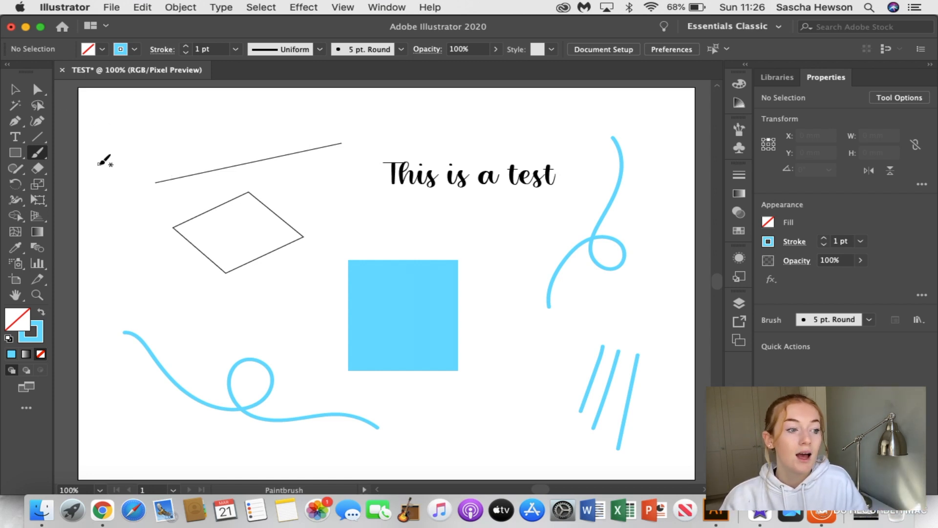
Paint a wave-shaped stroke about 63 mm wide and 38 mm high above the diagonal line and select it
mouse_move(120, 143)
mouse_down()
mouse_move(189, 95)
mouse_move(214, 93)
mouse_up()
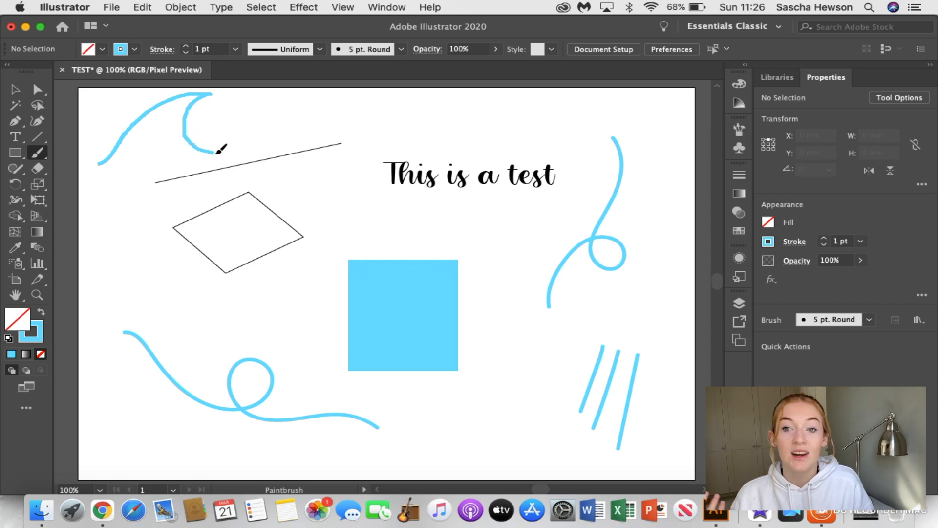
key(v)
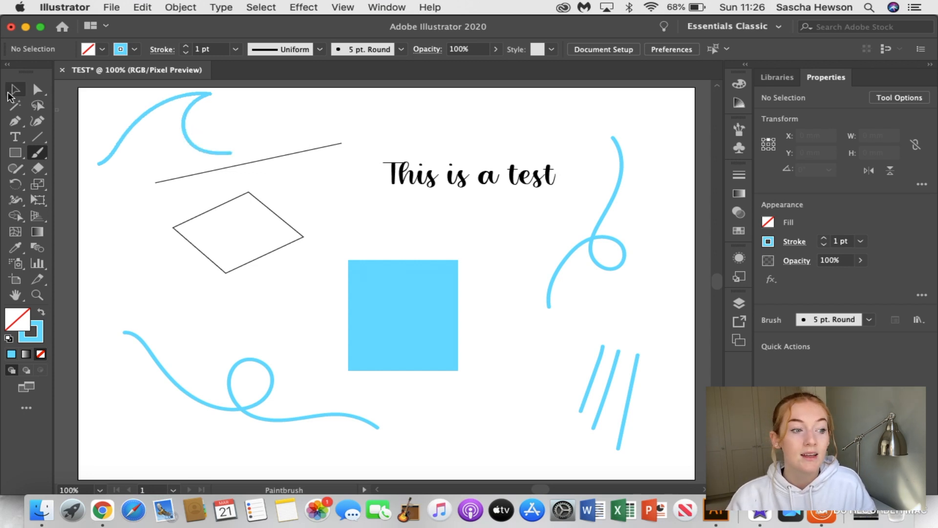
click(188, 138)
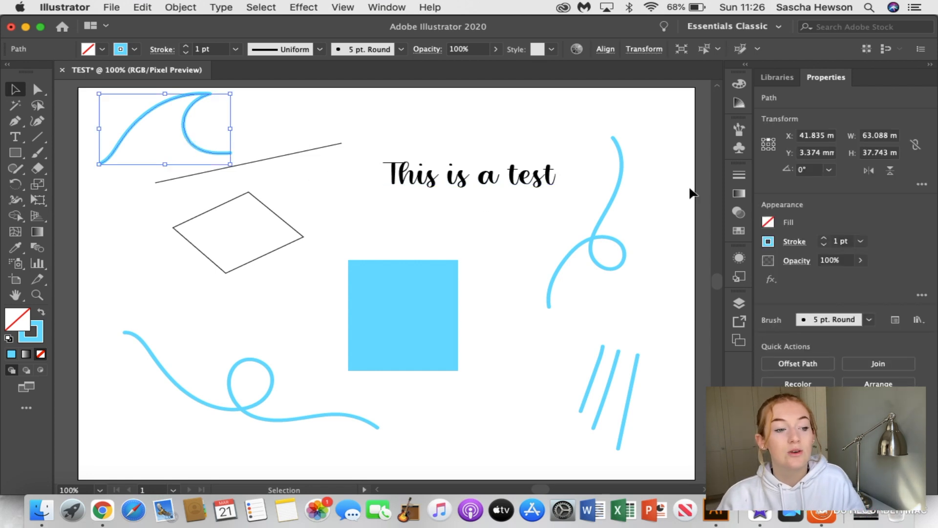
Try a round cap and round corner join on the wave's stroke, then restore the butt cap and miter join
click(740, 175)
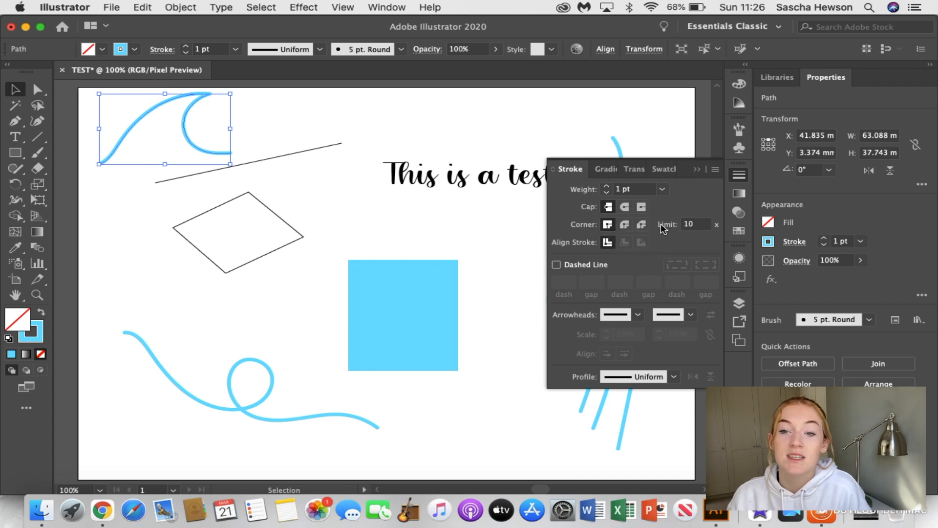
click(625, 208)
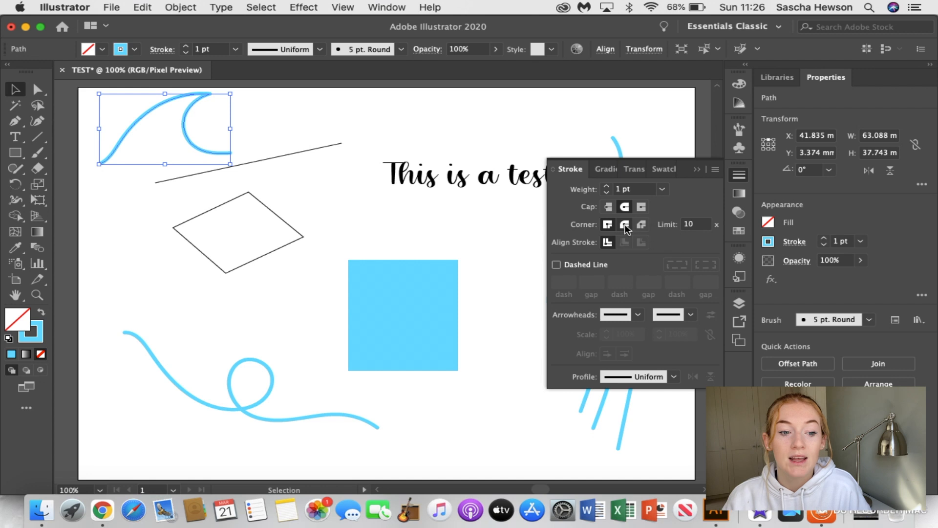
click(625, 225)
click(609, 207)
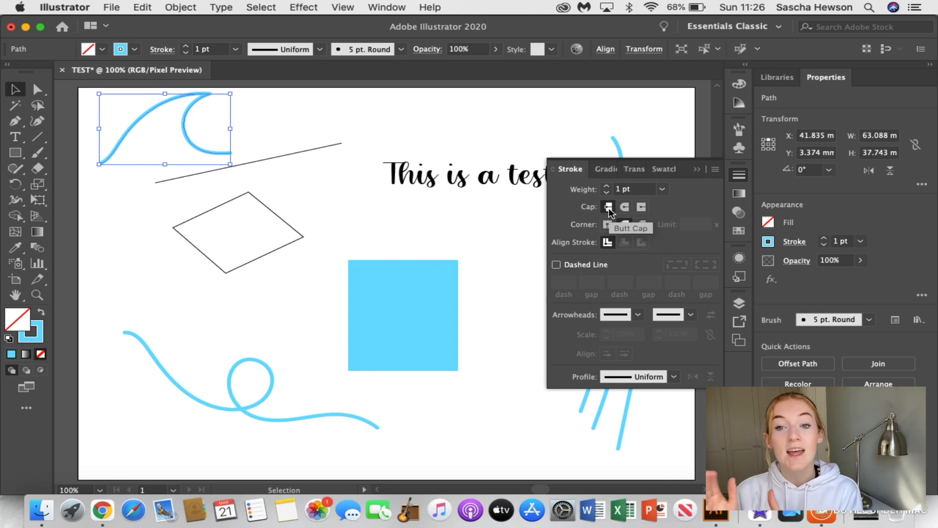
click(608, 224)
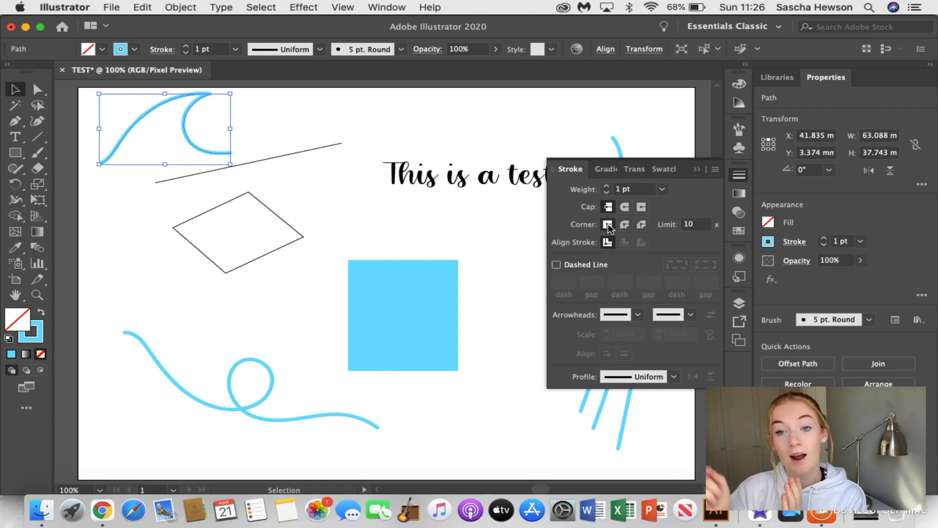
click(698, 169)
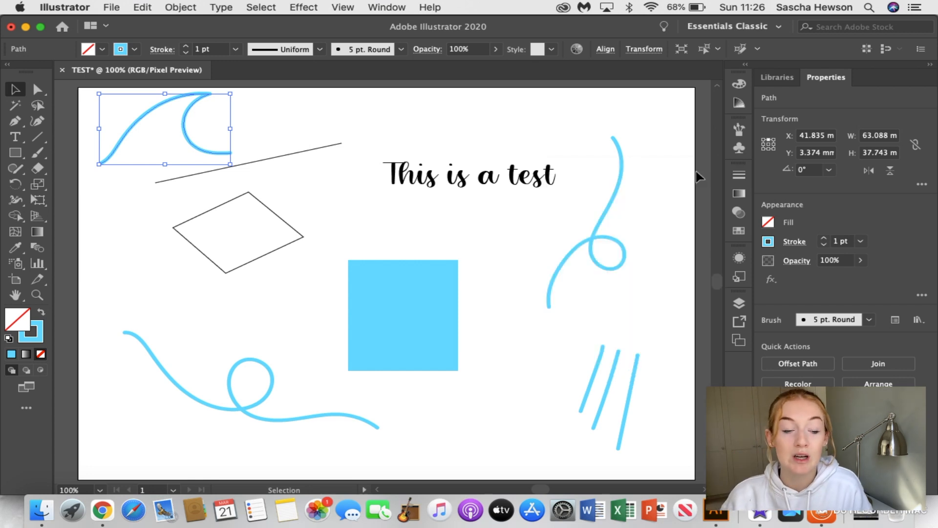
Browse the available brushes, apply the rough charcoal-style brush to the wave stroke and deselect it
click(739, 130)
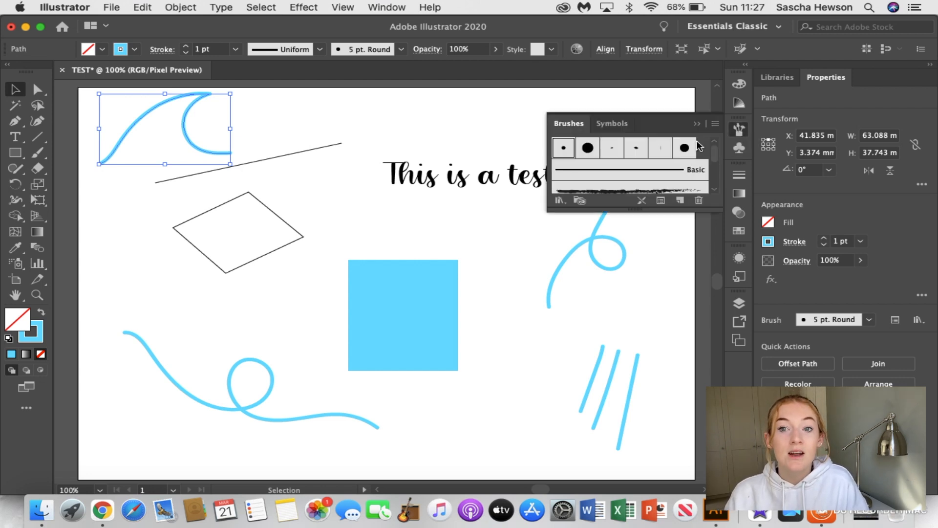
scroll(636, 177, down, 5)
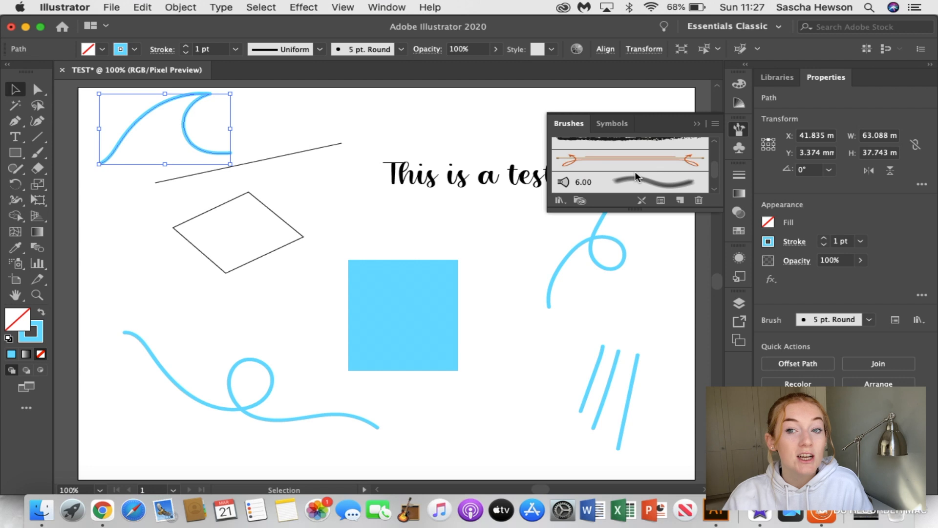
scroll(637, 177, down, 1)
scroll(636, 177, up, 1)
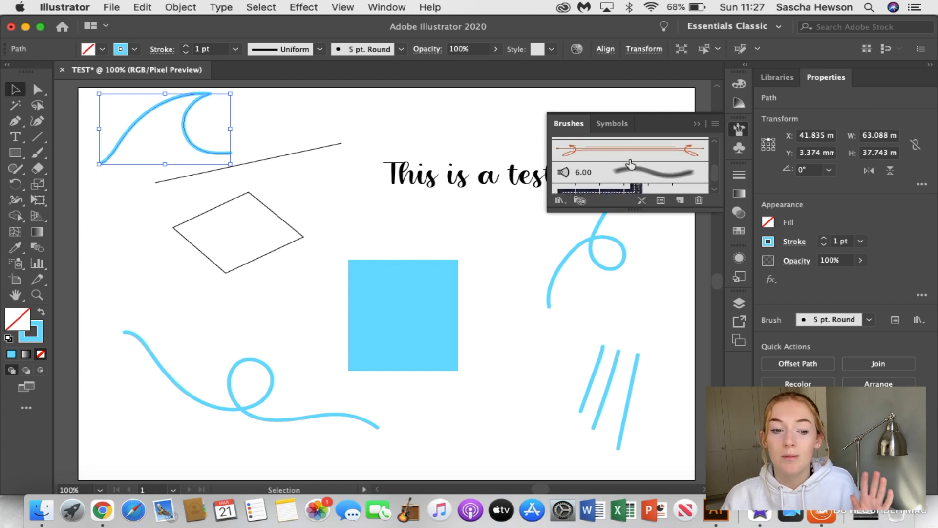
scroll(631, 163, up, 5)
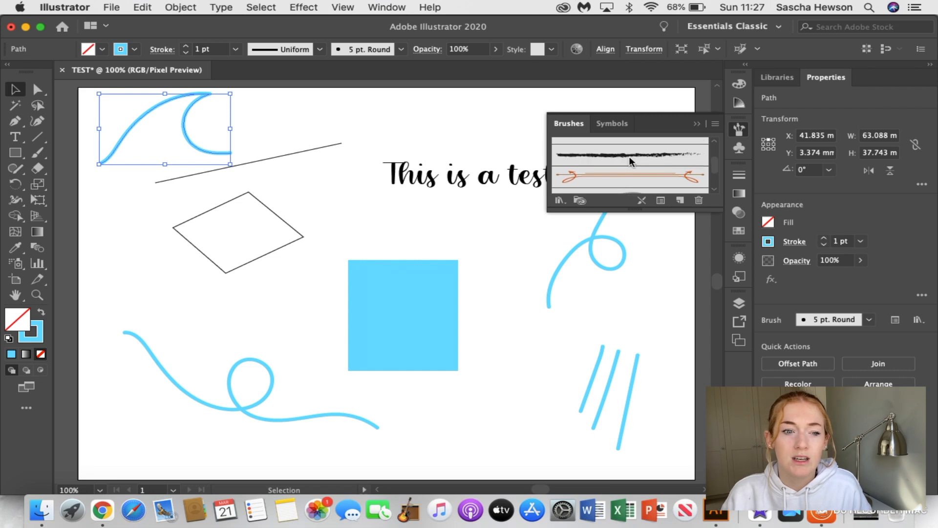
click(622, 184)
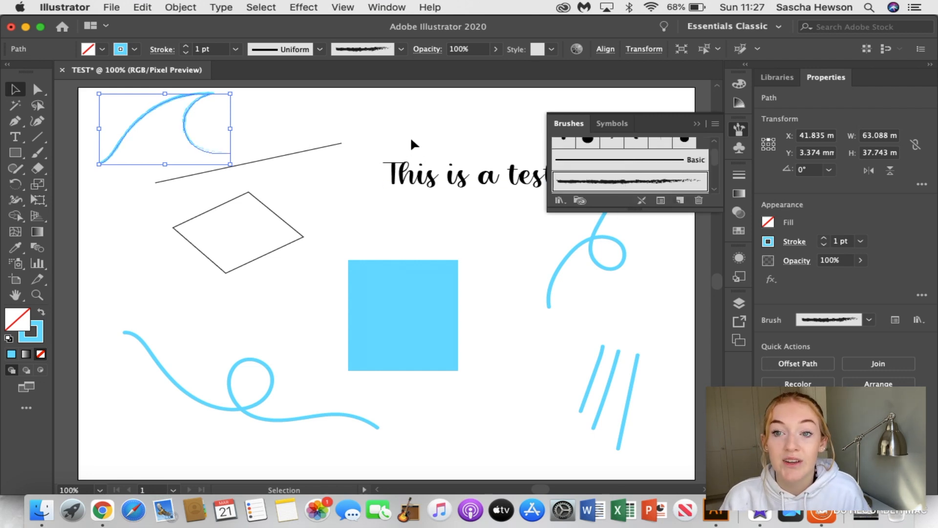
click(397, 134)
Examine the wave's rough brush texture up close, put the brush list away and select the wave
scroll(208, 144, up, 3)
scroll(207, 145, left, 4)
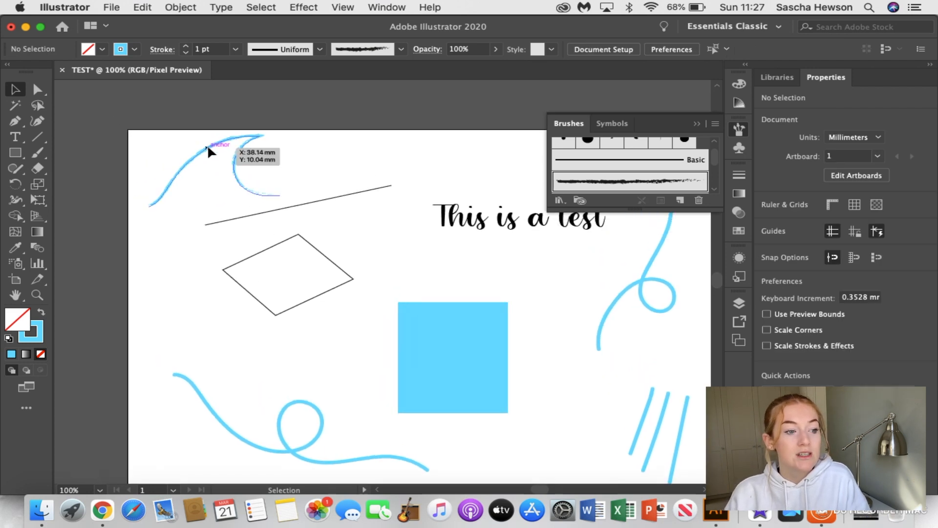
scroll(225, 167, up, 2)
scroll(225, 166, up, 2)
scroll(225, 166, left, 2)
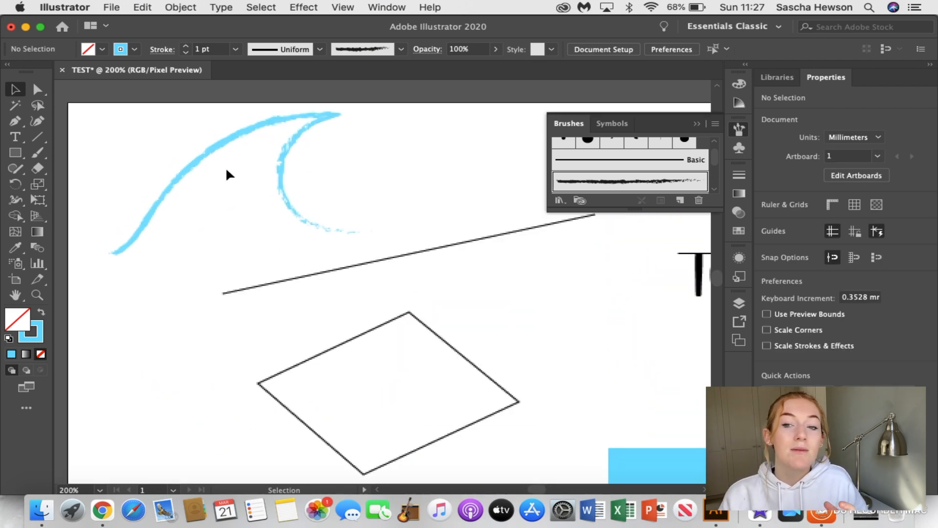
click(696, 125)
click(304, 195)
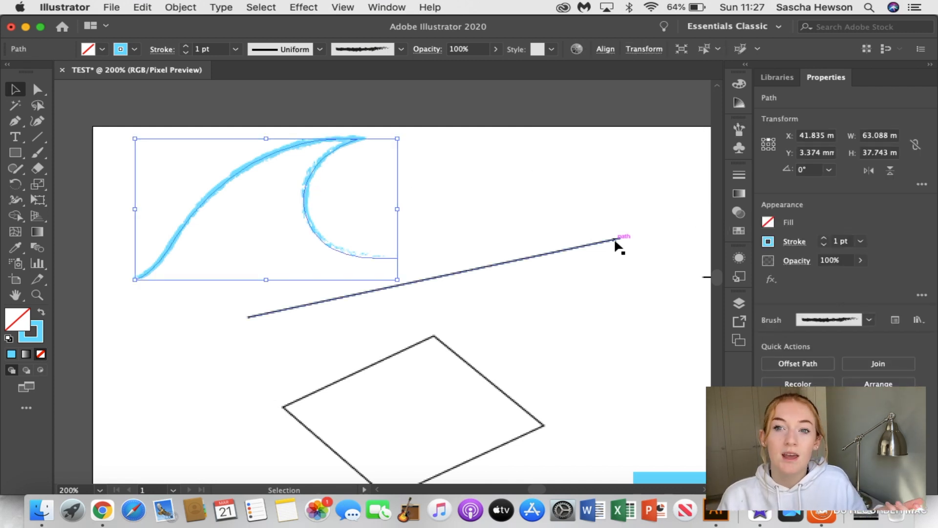
Add a second landscape A4 artboard beside the first and leave artboard editing
scroll(615, 240, down, 2)
scroll(615, 240, right, 5)
scroll(615, 240, down, 2)
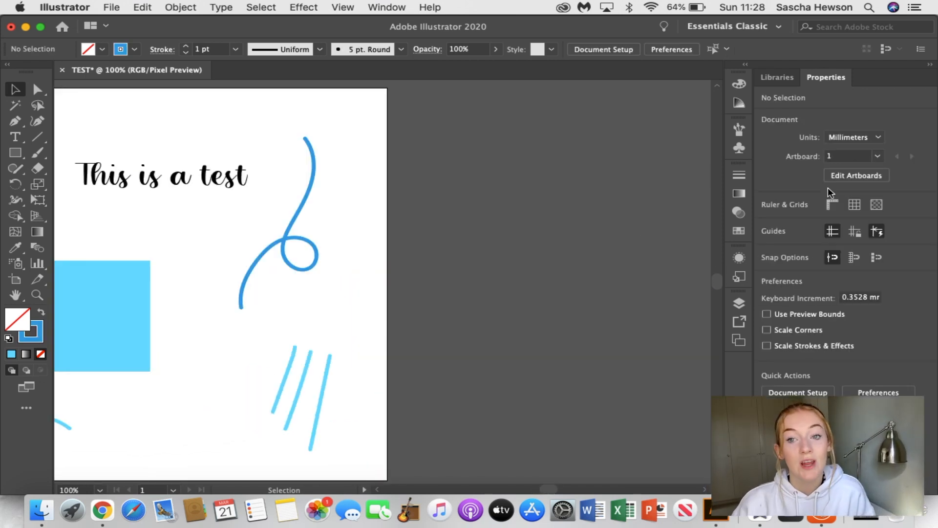
click(850, 176)
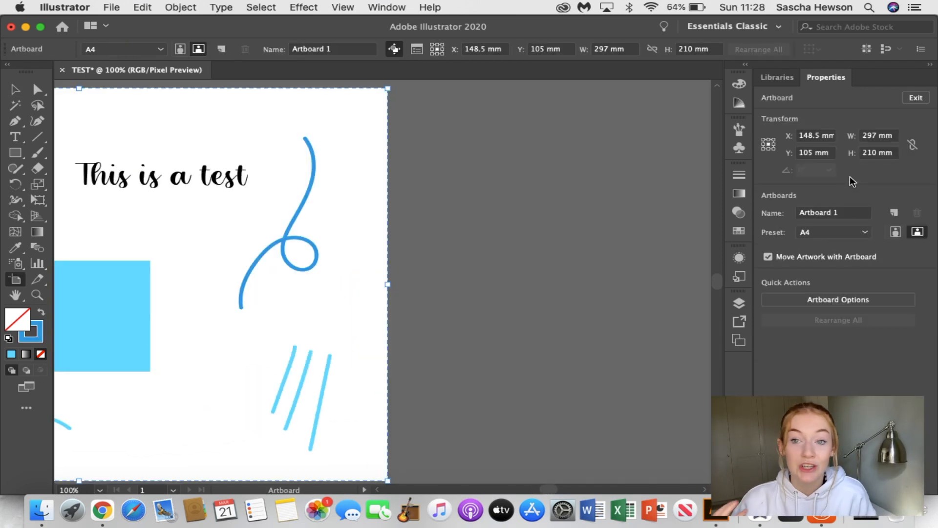
click(894, 214)
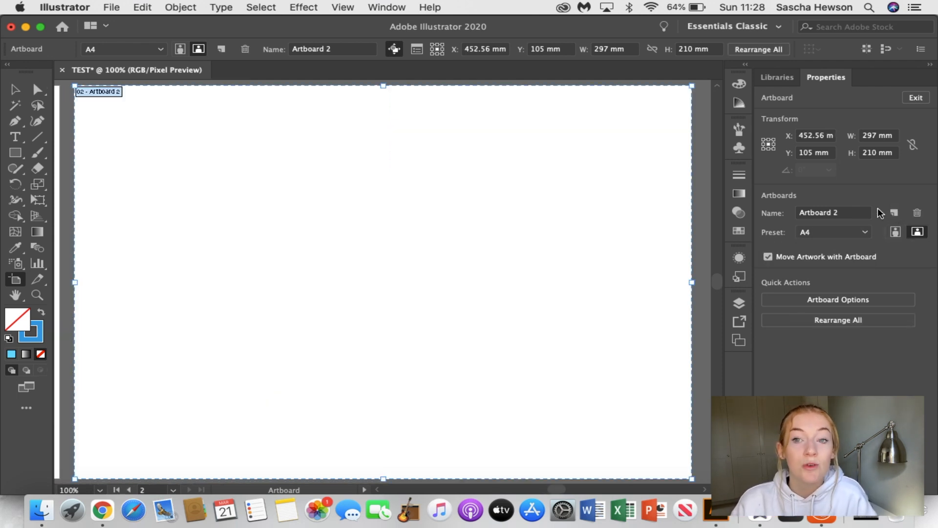
click(914, 99)
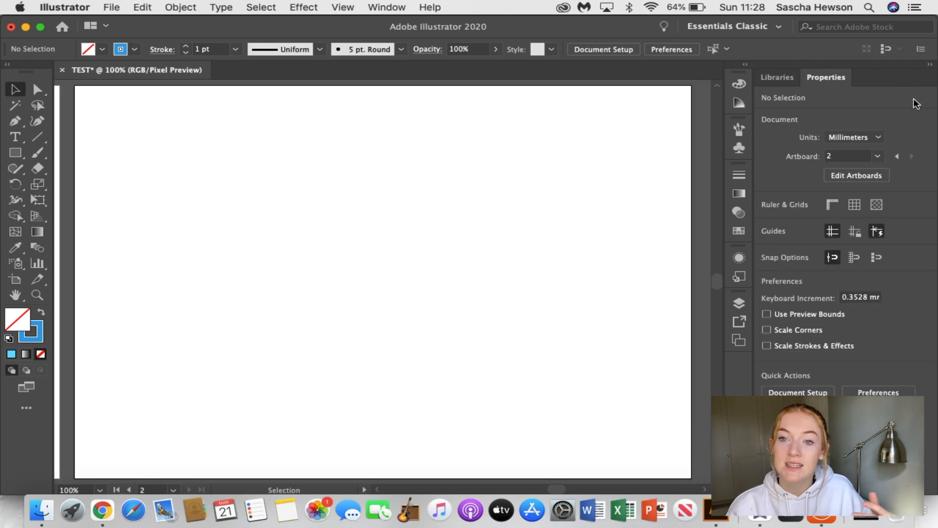
Draw a circle about 73 mm in diameter with the Ellipse tool near the new artboard's upper-left corner and deselect it
click(14, 153)
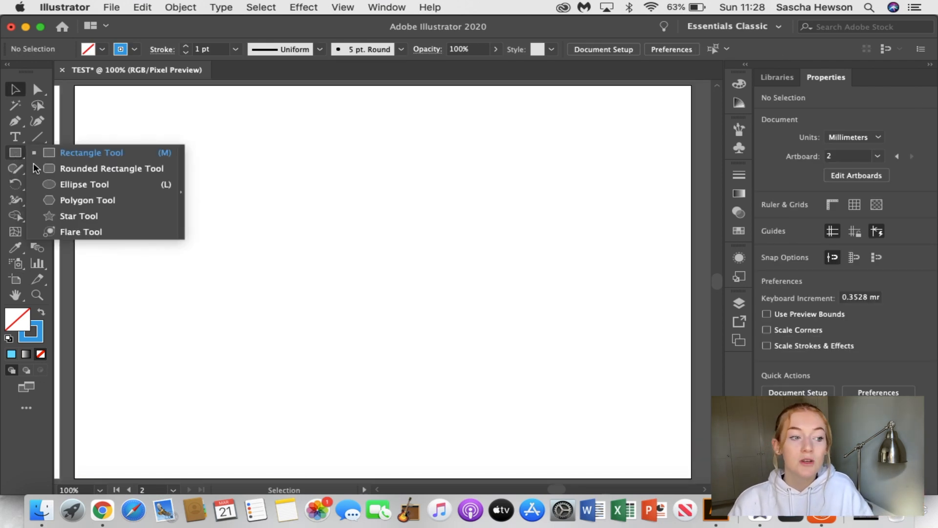
click(69, 183)
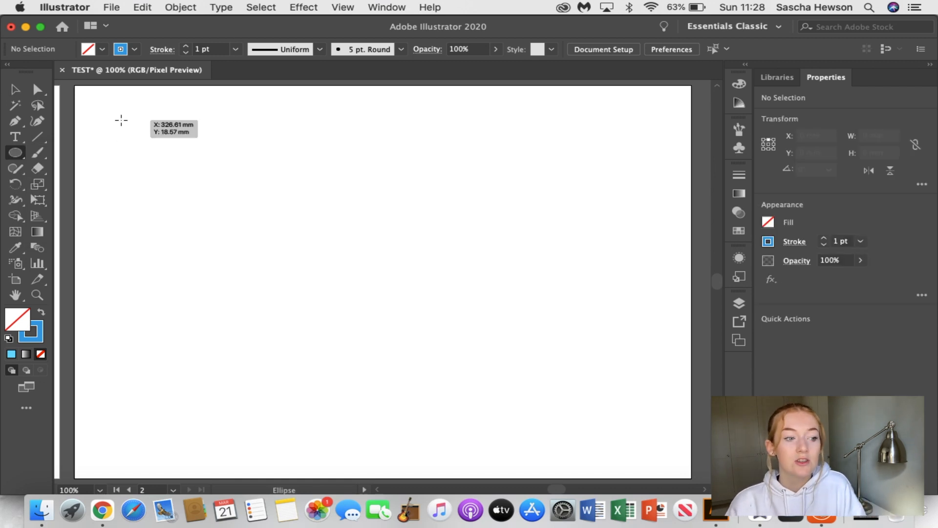
drag(121, 120, 250, 258)
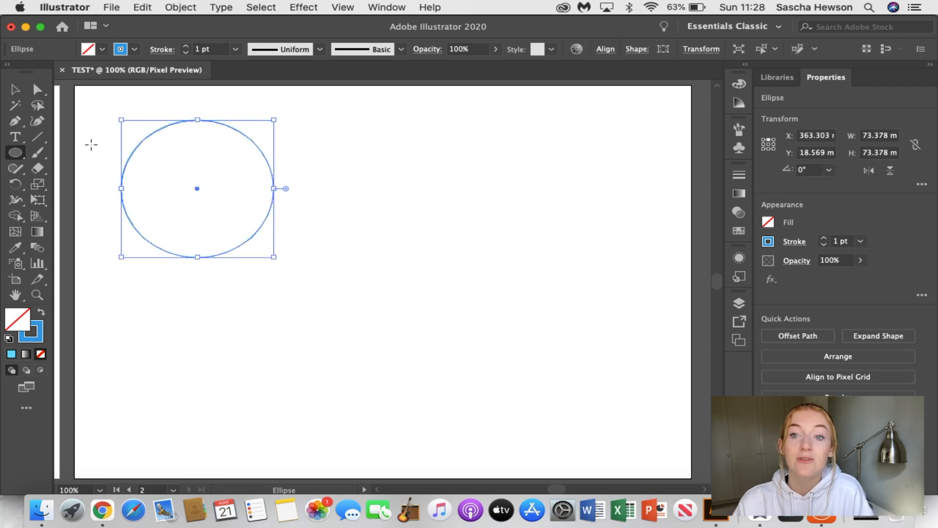
click(16, 90)
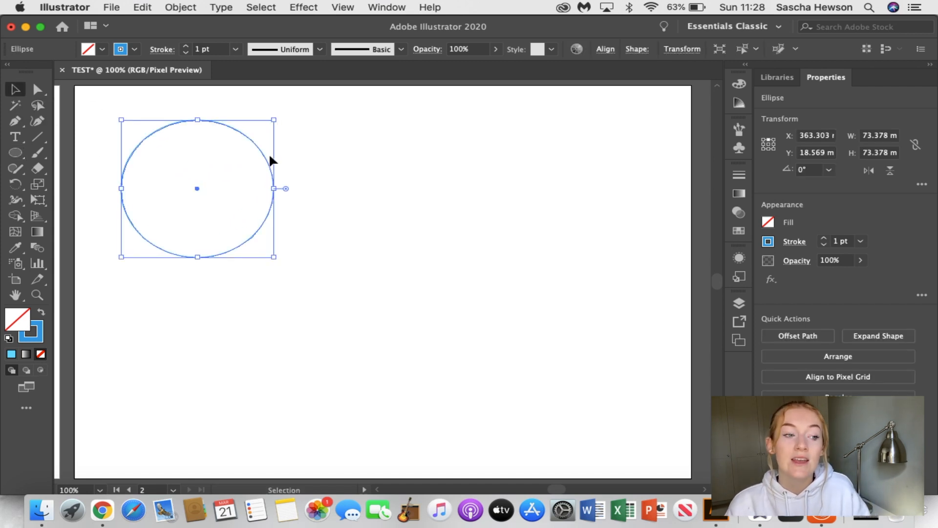
click(364, 199)
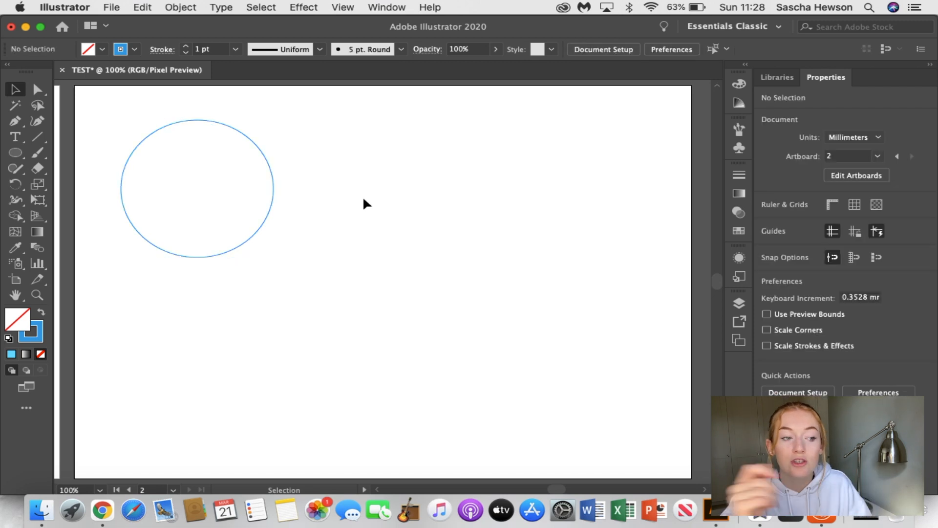
Change the circle's stroke colour from the swatches to black
click(274, 186)
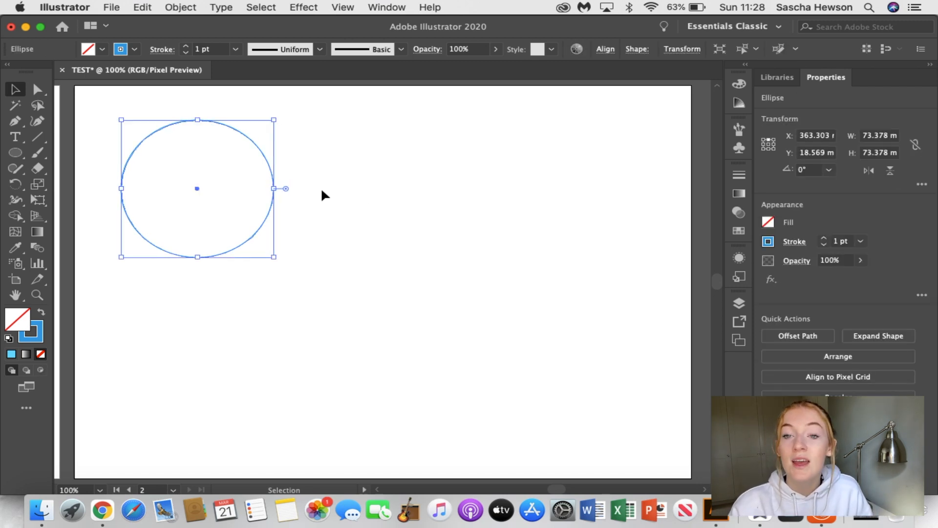
click(409, 215)
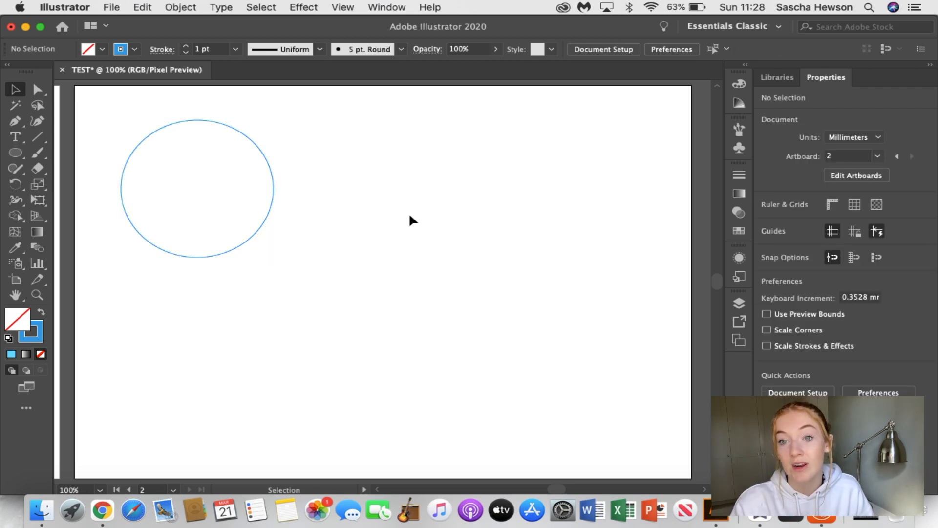
click(272, 181)
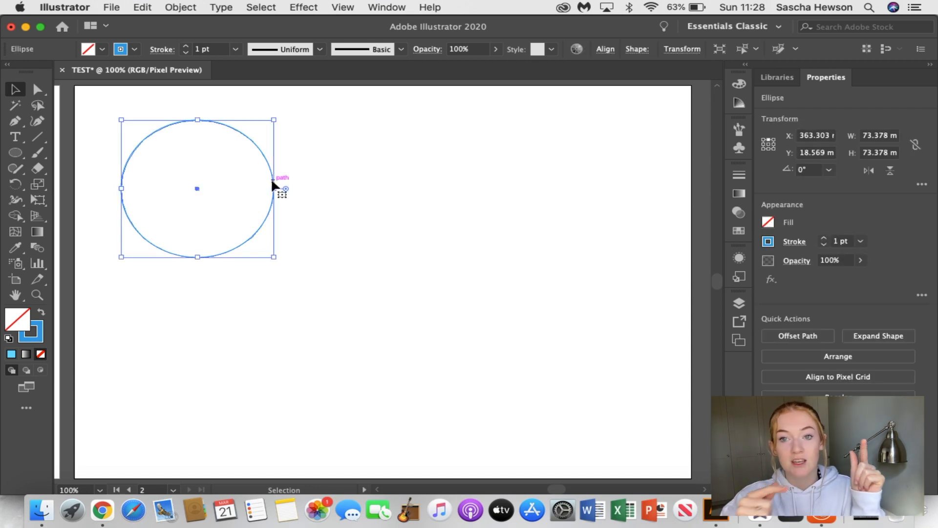
click(769, 241)
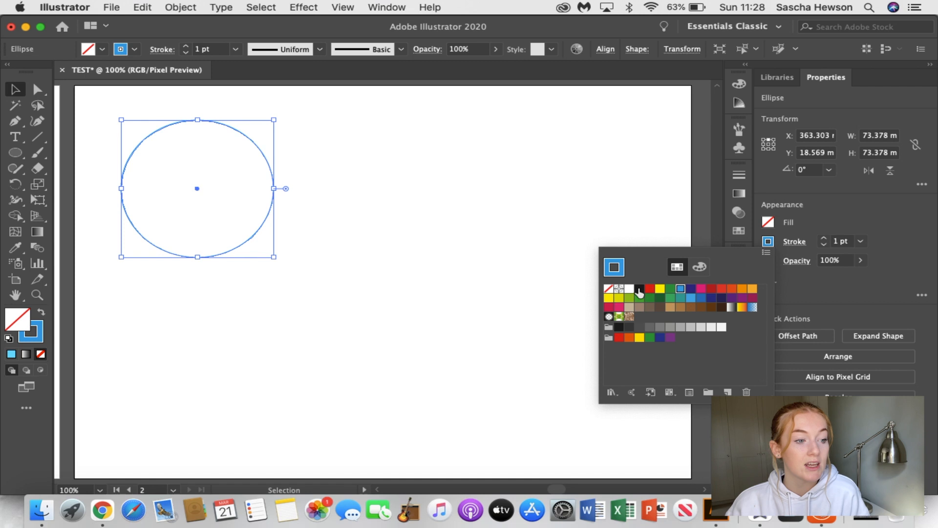
click(640, 290)
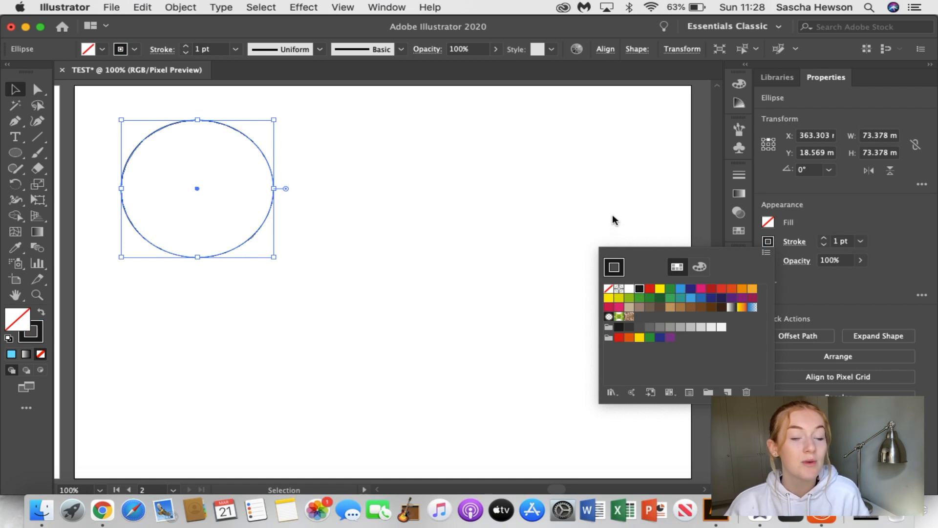
Add the text "Beach club" in black Magical Feather at 49 pt beside the circle
key(t)
click(389, 188)
text(Beach)
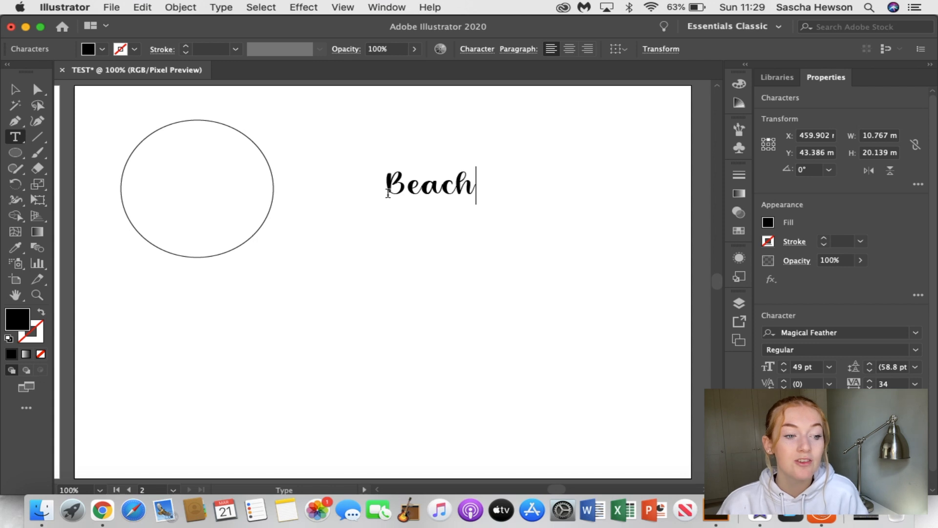
text( club)
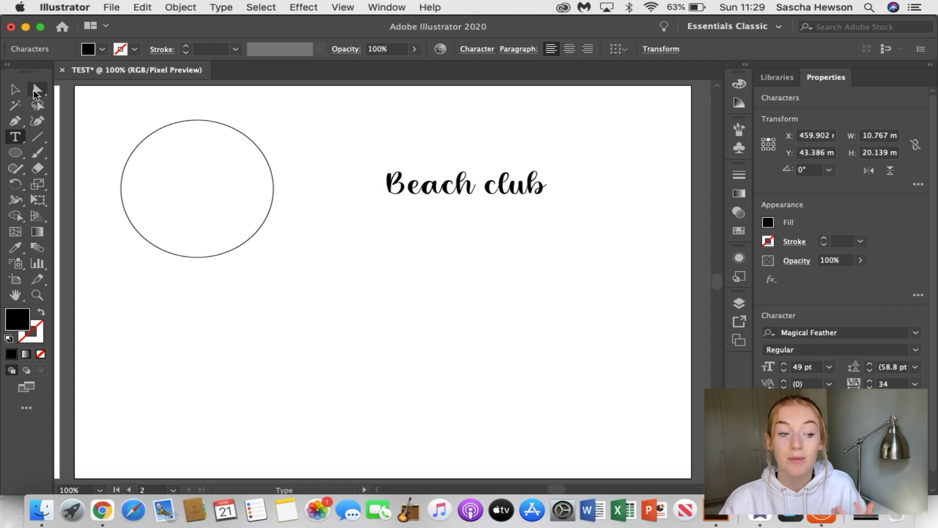
click(15, 89)
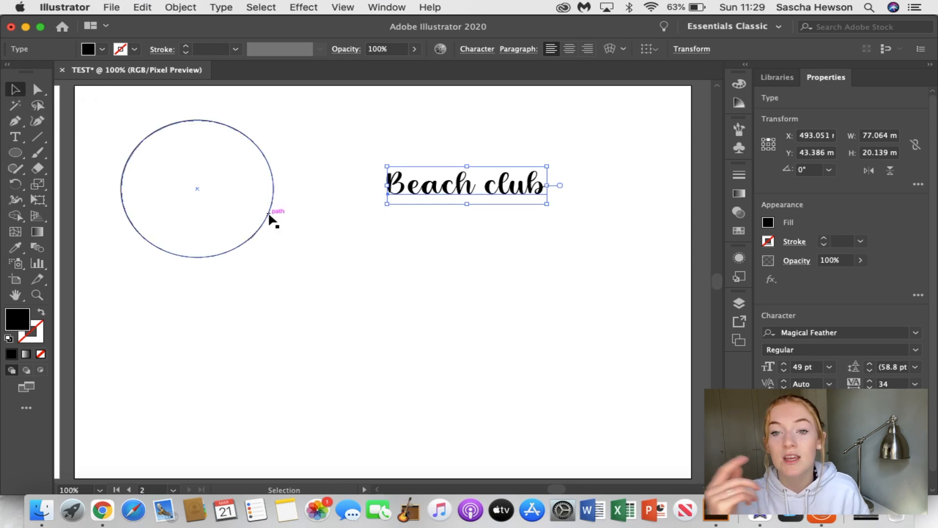
Move the circle to the middle of the artboard and place the "Beach club" text across its centre
drag(270, 216, 463, 307)
click(535, 294)
drag(520, 198, 494, 290)
click(565, 293)
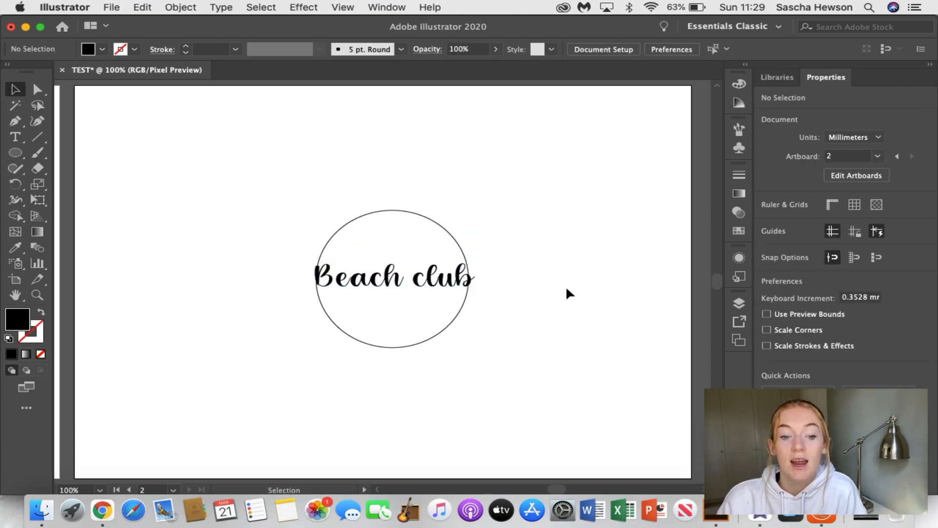
Set the tracking of the "Beach club" text to 129 and re-centre it over the circle
click(454, 287)
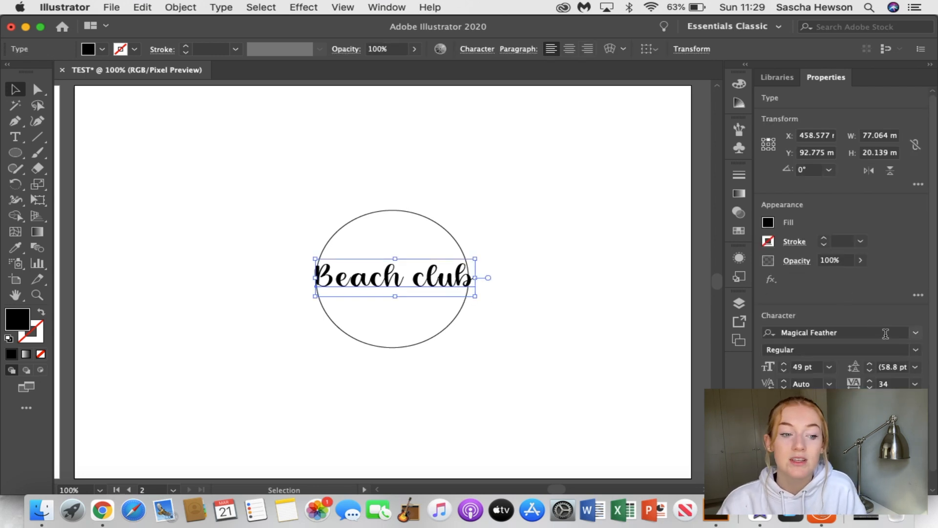
click(870, 381)
drag(870, 382, 870, 384)
click(548, 304)
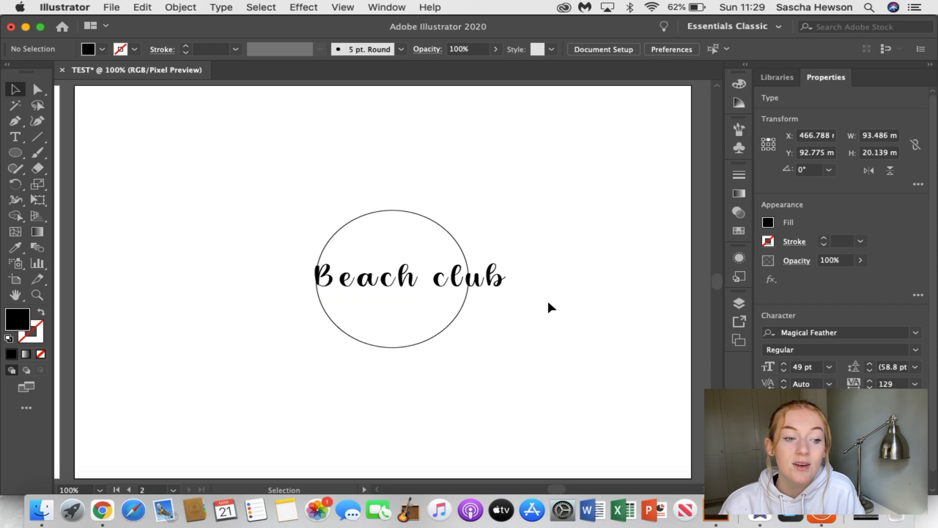
drag(494, 283, 478, 288)
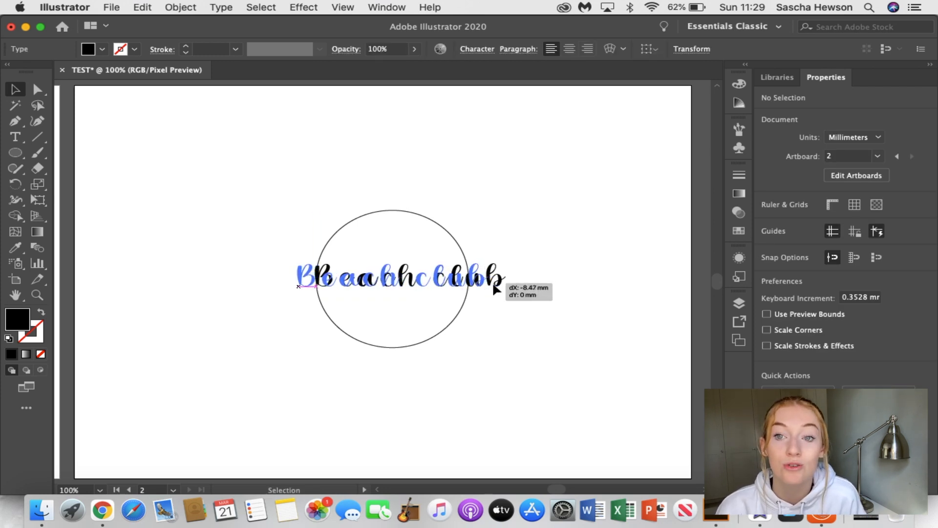
click(524, 293)
Try a freehand Paintbrush wave across the lettering inside the circle, and delete it
key(b)
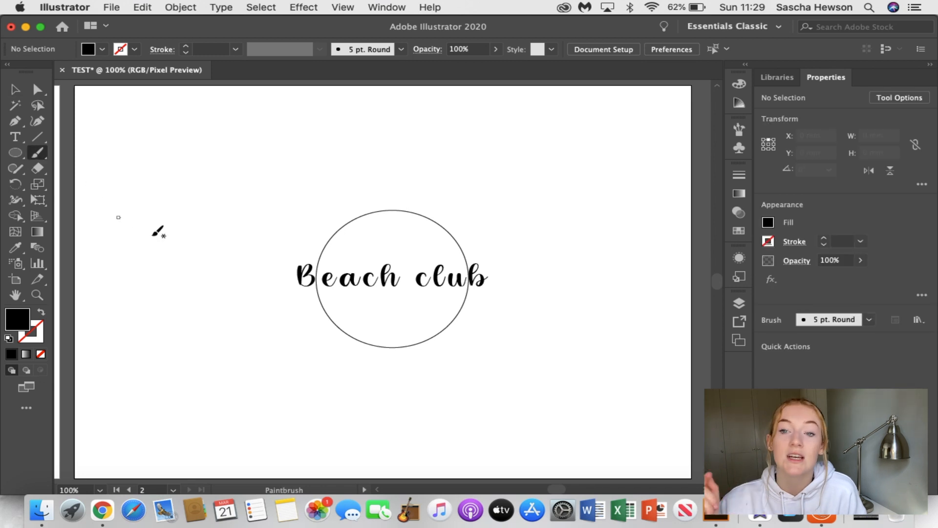
mouse_move(332, 311)
mouse_down()
mouse_move(371, 264)
mouse_move(425, 238)
mouse_move(409, 247)
mouse_move(402, 275)
mouse_move(411, 299)
mouse_move(447, 300)
mouse_up()
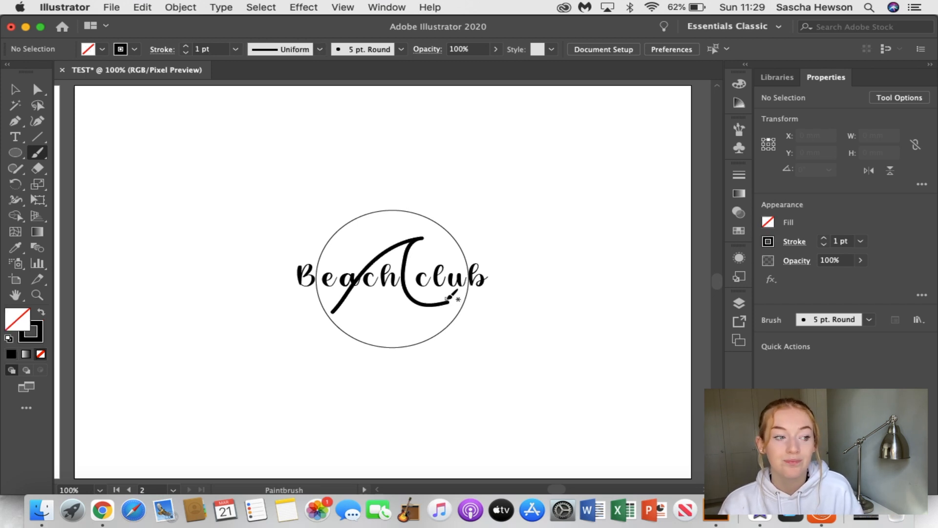
click(14, 91)
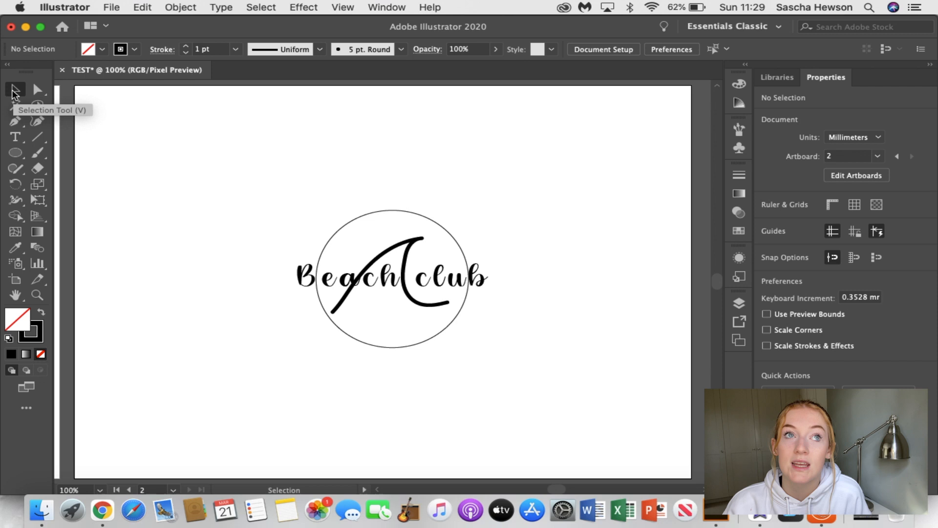
click(412, 239)
key(Delete)
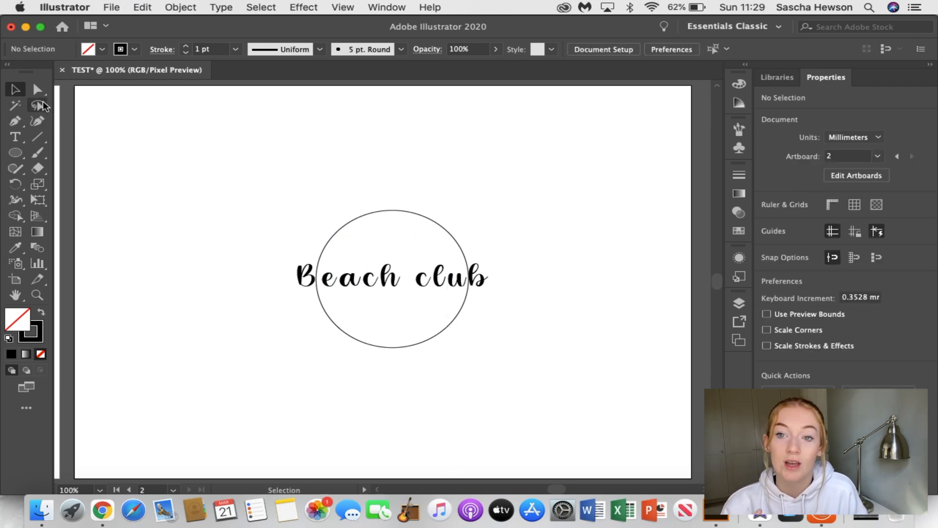
Paint four freehand wave variations with the 5 pt. Round brush, one below another beside the logo, the lowest about 70 mm wide
click(38, 153)
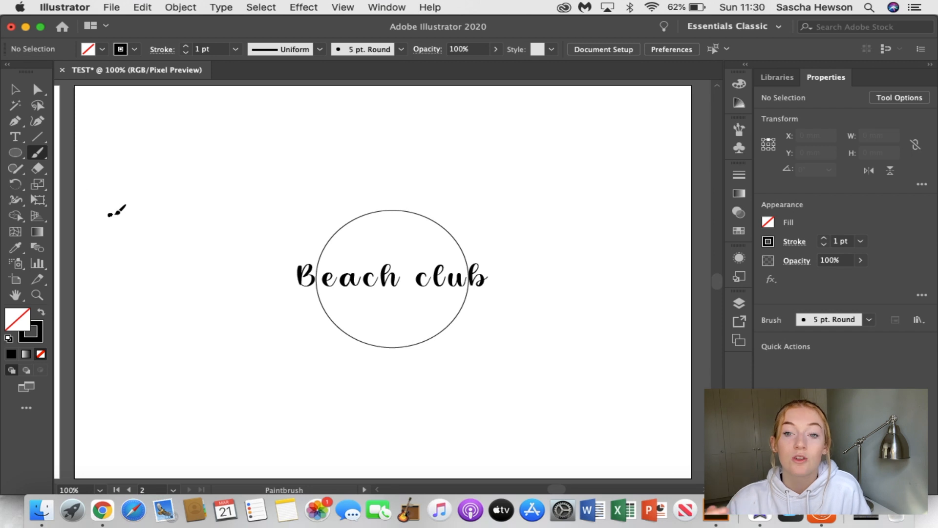
mouse_move(134, 188)
mouse_down()
mouse_move(168, 147)
mouse_move(214, 122)
mouse_move(249, 120)
mouse_move(230, 134)
mouse_move(216, 185)
mouse_move(250, 227)
mouse_move(290, 212)
mouse_up()
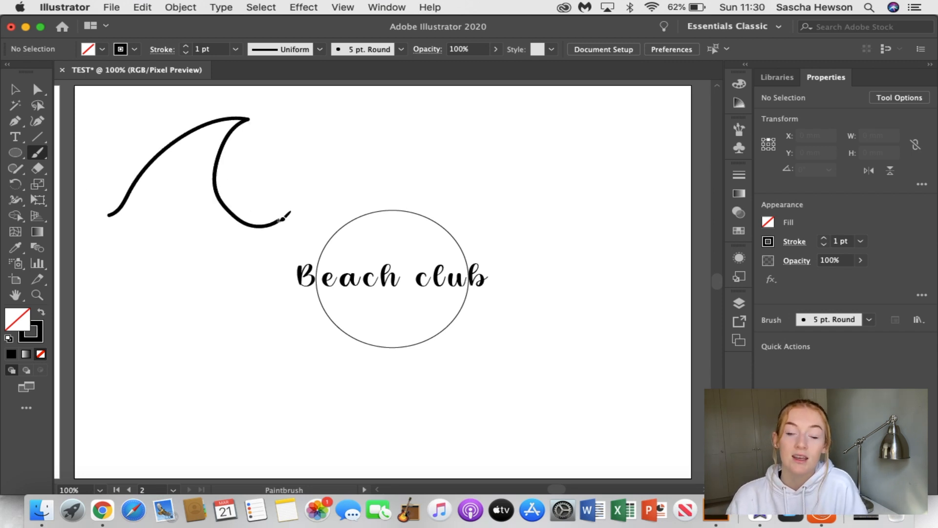
mouse_move(133, 273)
mouse_down()
mouse_move(151, 253)
mouse_move(201, 228)
mouse_up()
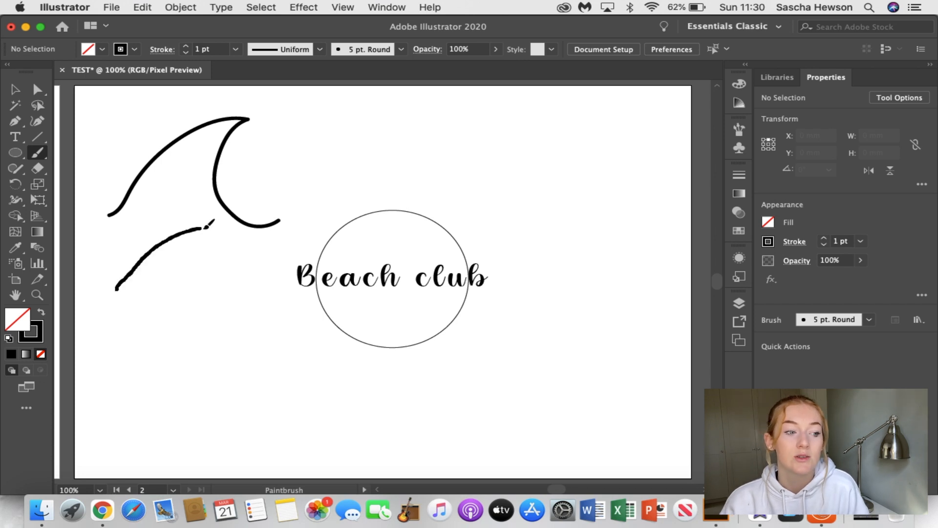
drag(200, 267, 220, 277)
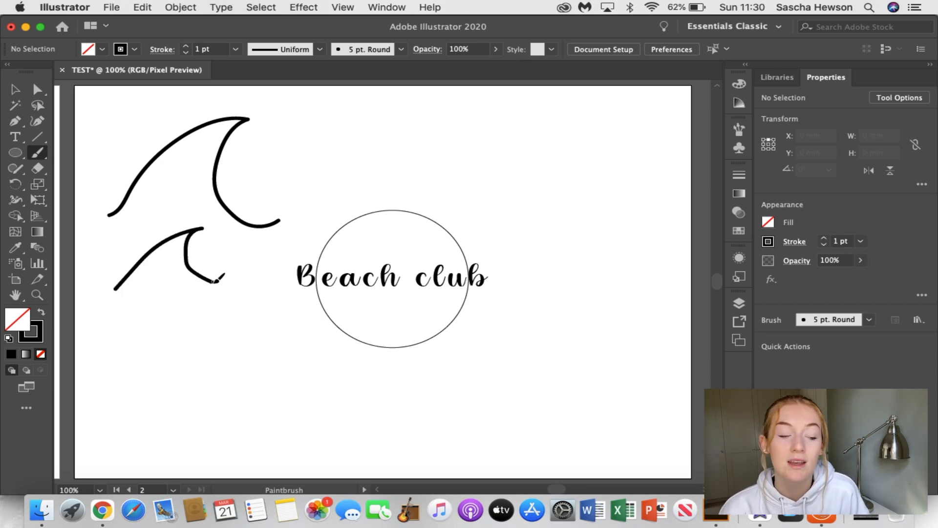
mouse_move(126, 378)
mouse_down()
mouse_move(195, 314)
mouse_move(227, 304)
mouse_move(213, 327)
mouse_move(217, 359)
mouse_move(248, 374)
mouse_up()
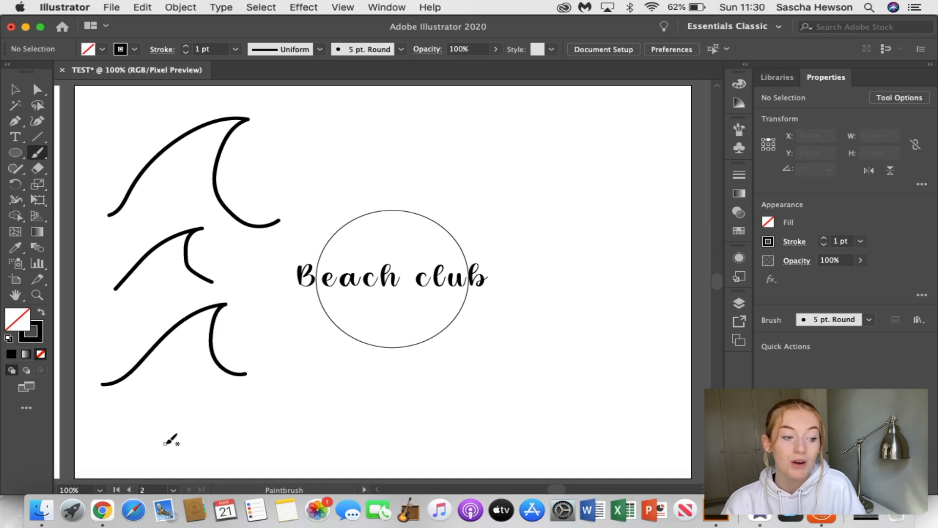
mouse_move(198, 430)
mouse_down()
mouse_move(224, 409)
mouse_move(280, 390)
mouse_move(269, 417)
mouse_up()
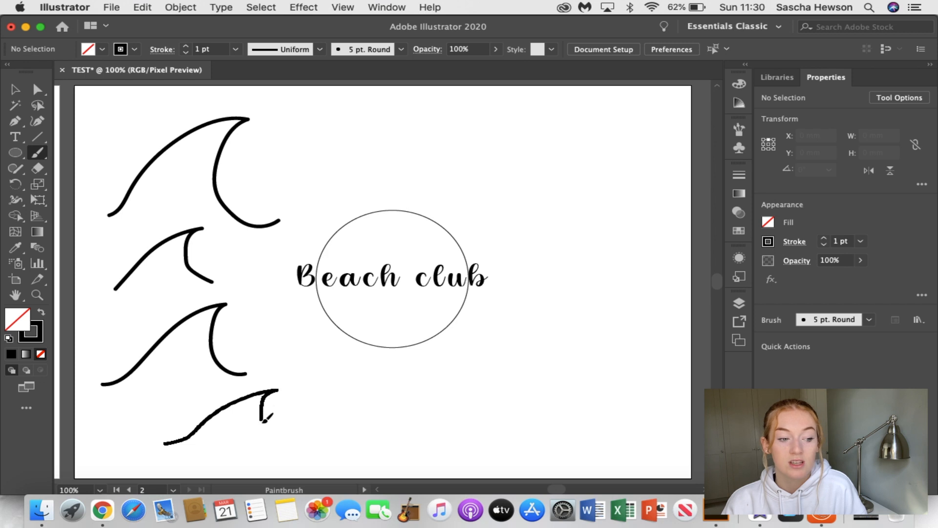
drag(313, 439, 313, 439)
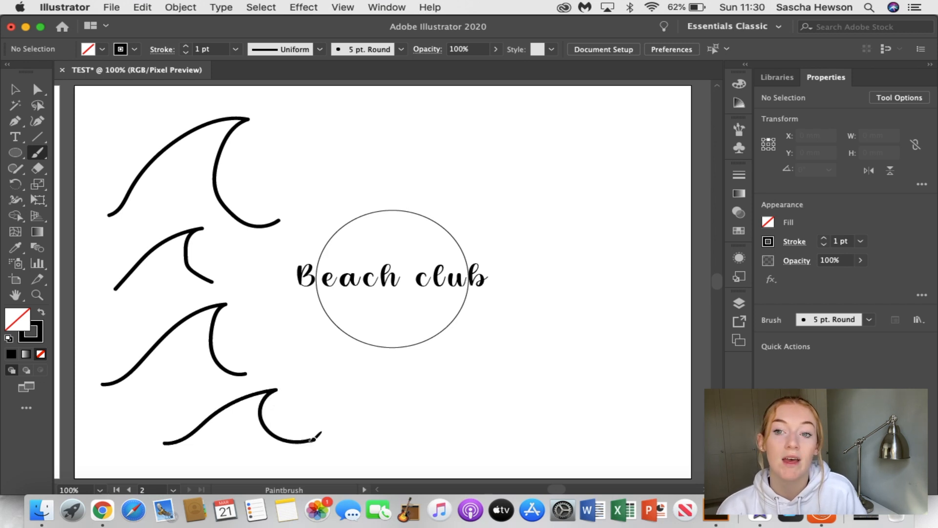
Delete the three upper wave variations, keeping only the lowest one
click(15, 88)
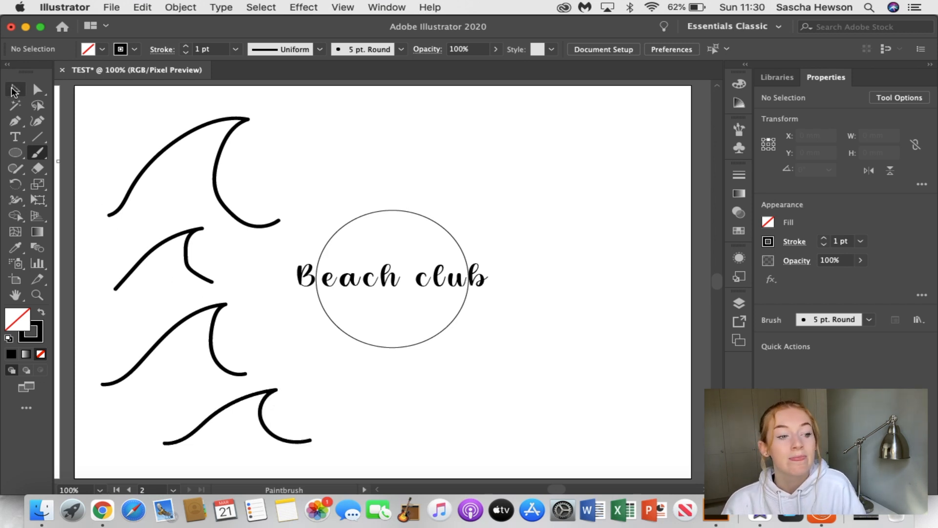
click(223, 208)
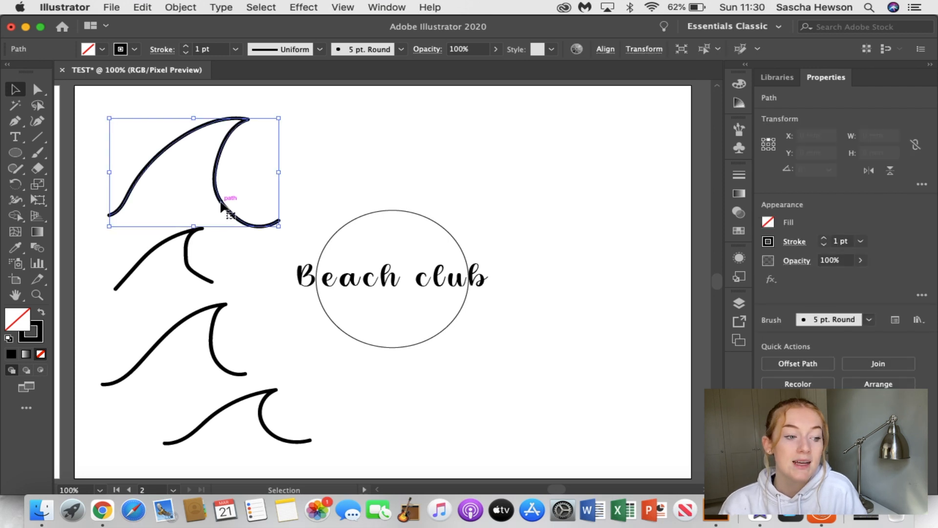
key(Delete)
click(192, 271)
key(Delete)
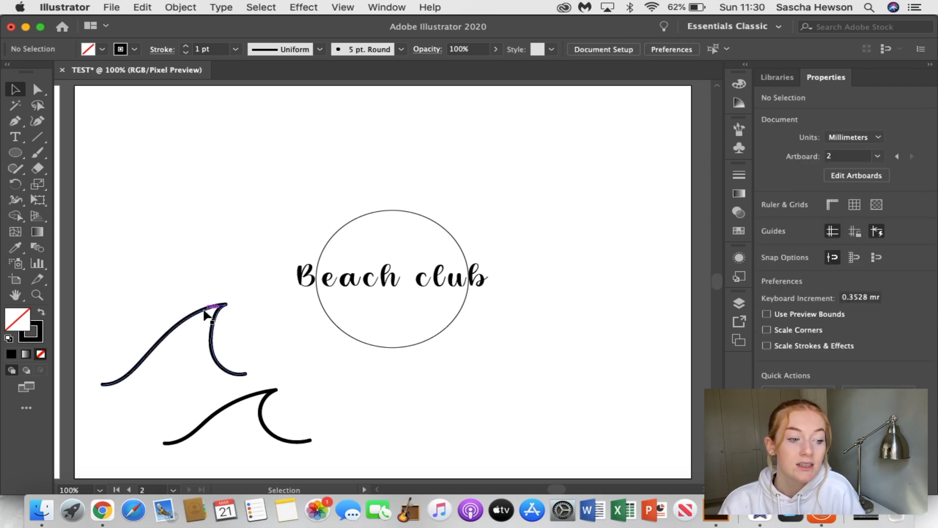
click(217, 363)
key(Delete)
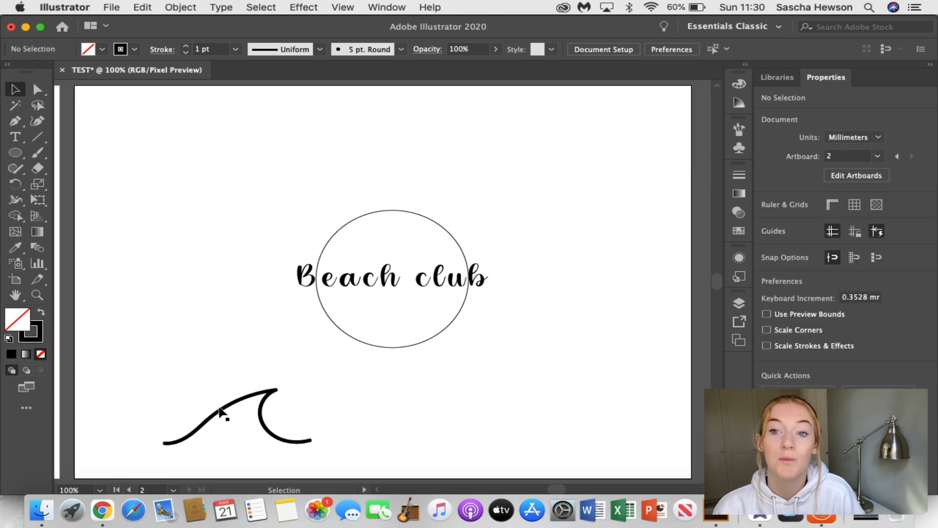
Move the remaining wave over the lettering inside the circle and set its stroke weight to 0.5 pt
drag(237, 417, 374, 267)
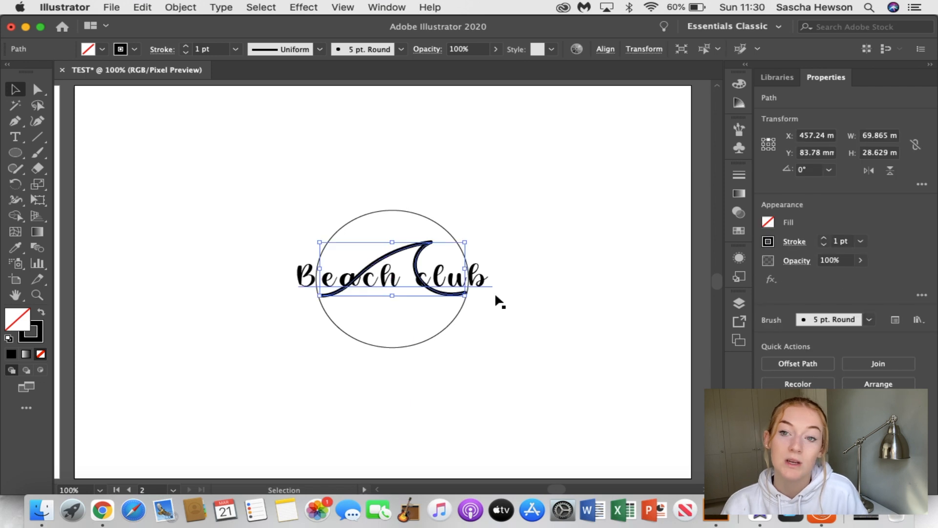
click(576, 334)
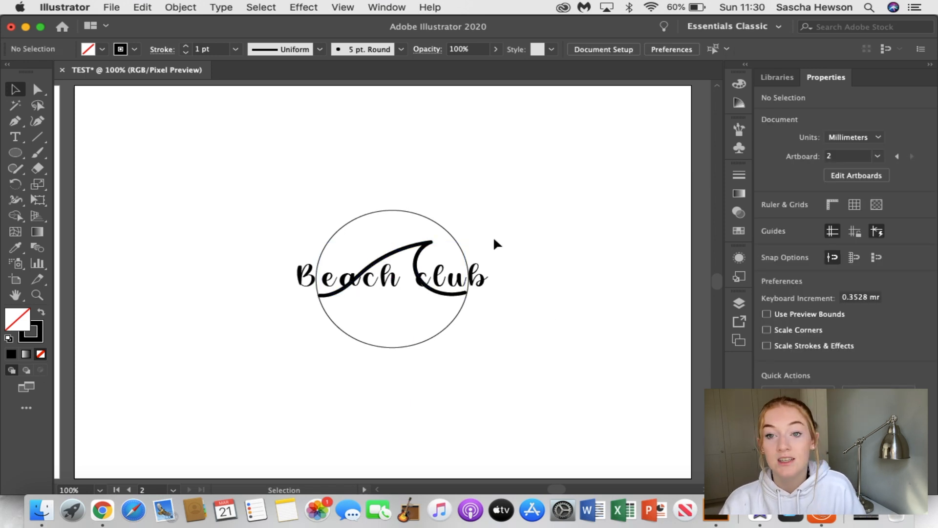
click(430, 243)
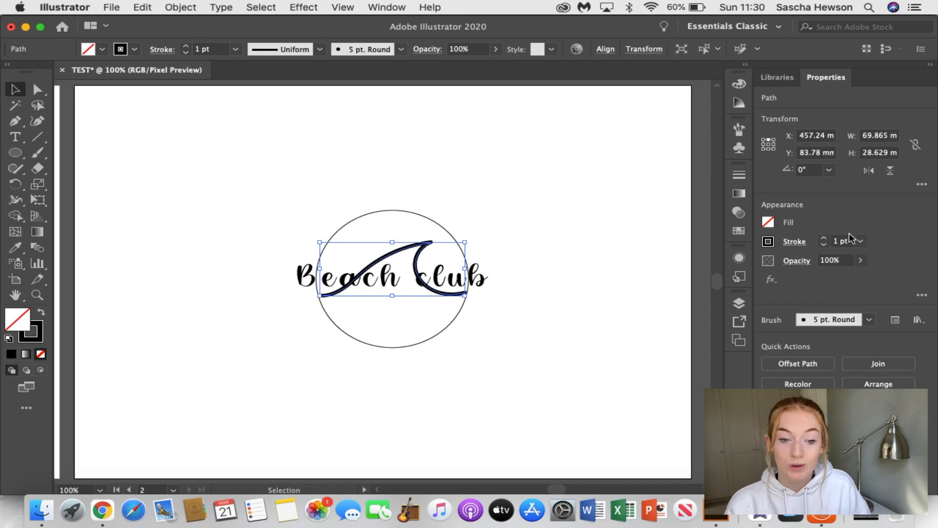
click(825, 239)
click(825, 239)
click(825, 240)
click(825, 239)
click(825, 246)
click(825, 246)
click(825, 246)
click(825, 246)
click(825, 245)
click(825, 246)
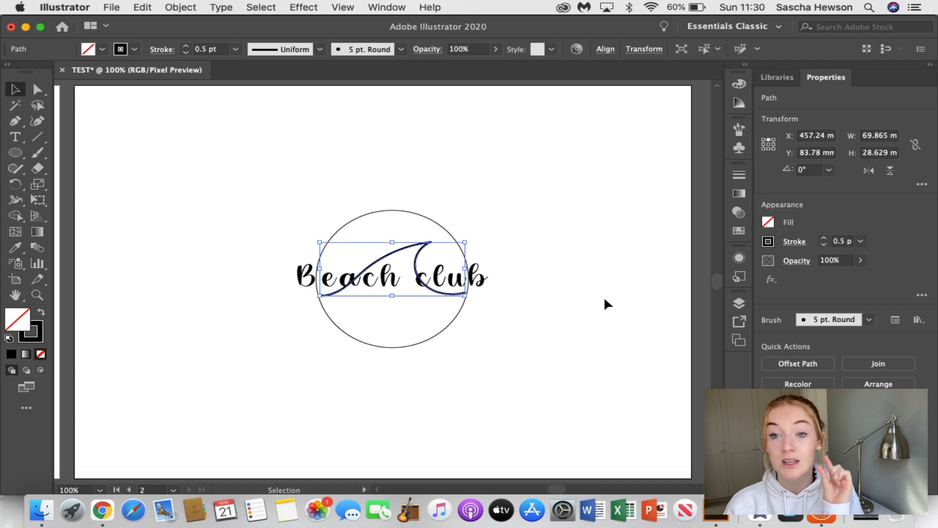
click(591, 303)
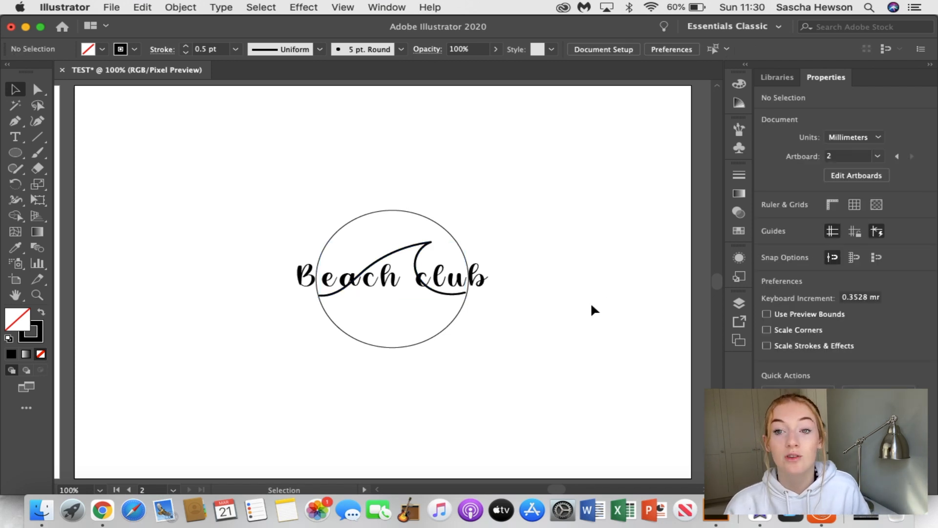
Increase the tracking of the "Beach club" text slightly further and re-centre it over the circle
click(476, 283)
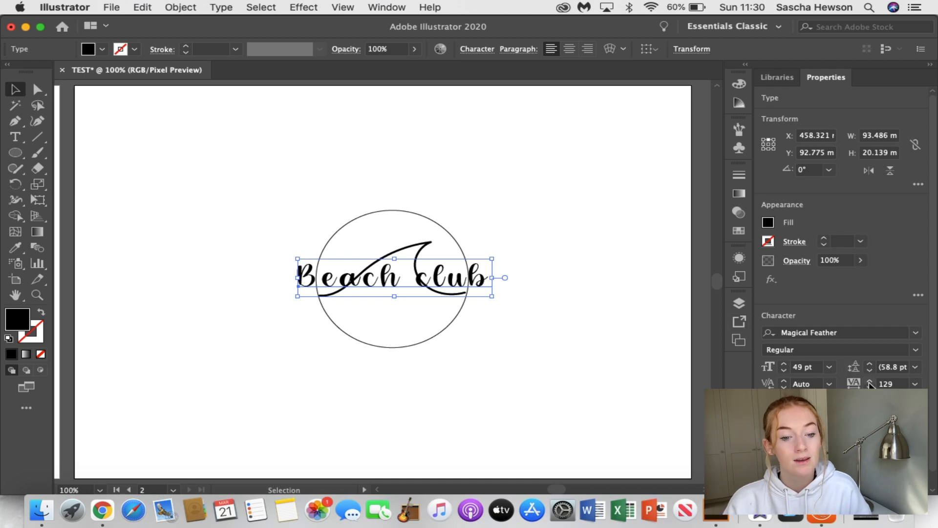
click(870, 381)
click(870, 382)
click(870, 382)
click(870, 381)
click(870, 381)
click(870, 381)
click(870, 381)
click(870, 381)
click(870, 381)
click(870, 382)
click(870, 382)
click(870, 381)
click(870, 381)
click(870, 381)
click(870, 381)
click(870, 381)
click(870, 381)
click(871, 381)
click(591, 347)
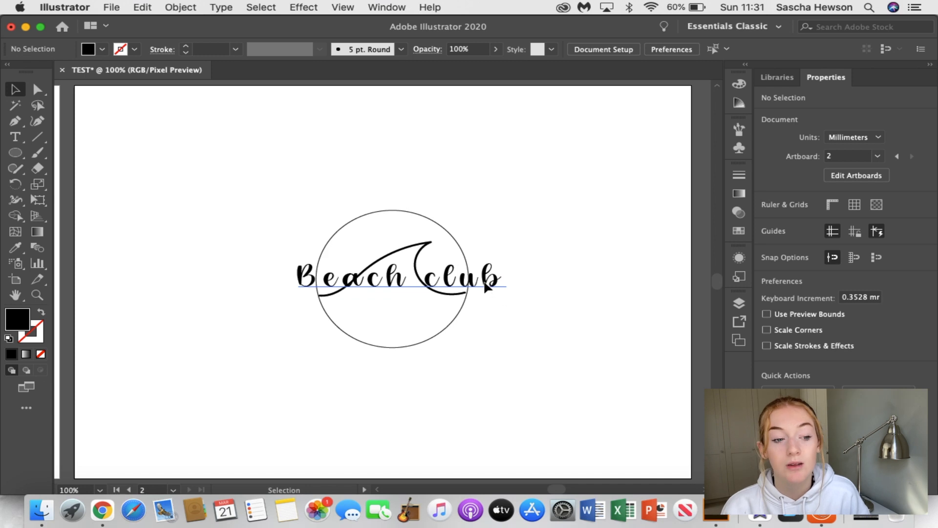
mouse_move(486, 285)
mouse_down()
mouse_move(478, 283)
mouse_move(486, 286)
mouse_up()
click(534, 297)
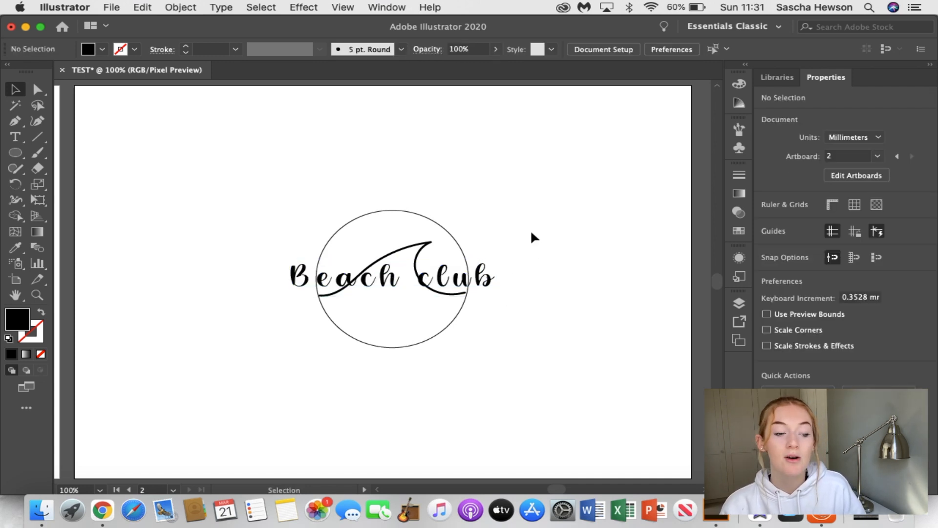
Fill the logo circle with the light blue colour DFEDFF
click(439, 226)
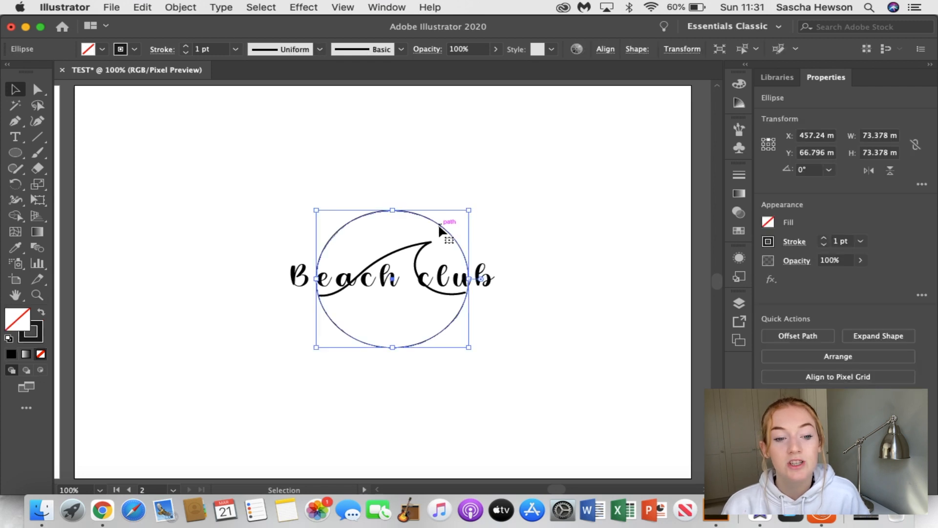
click(769, 223)
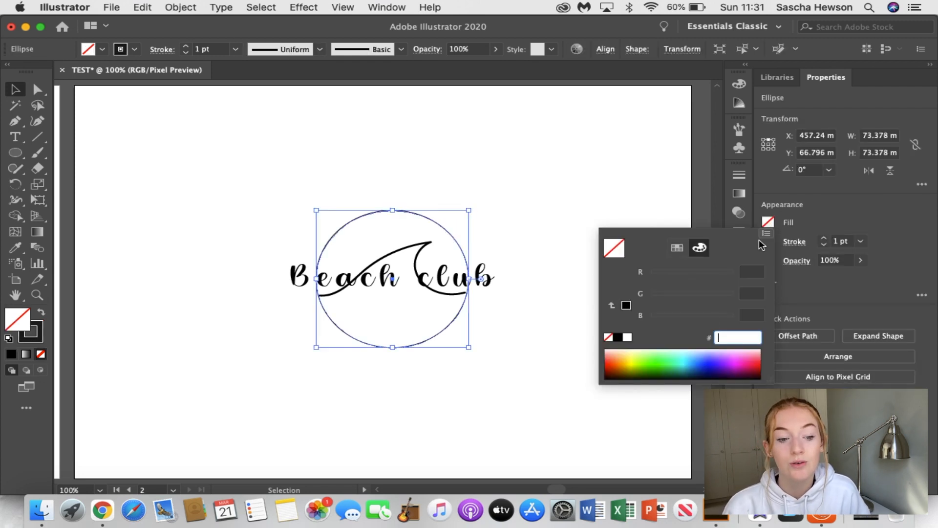
click(676, 349)
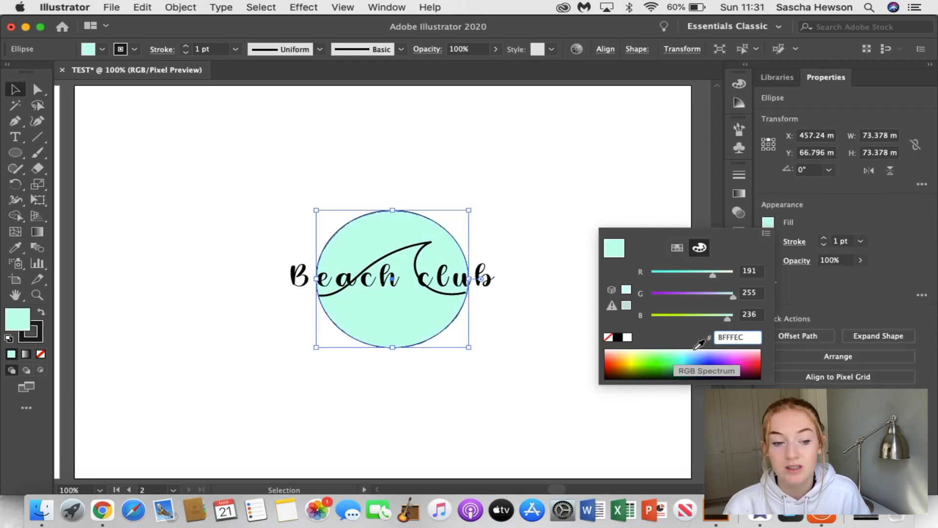
click(697, 349)
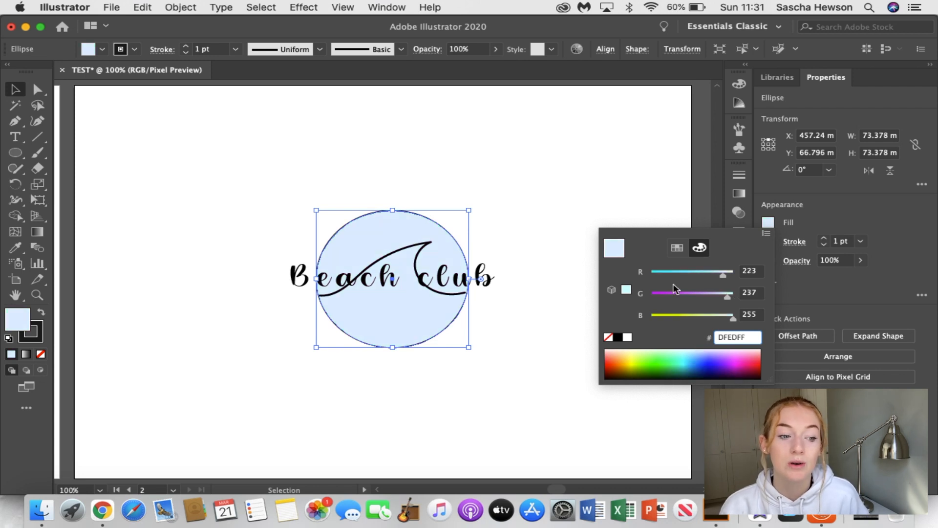
click(618, 182)
click(593, 263)
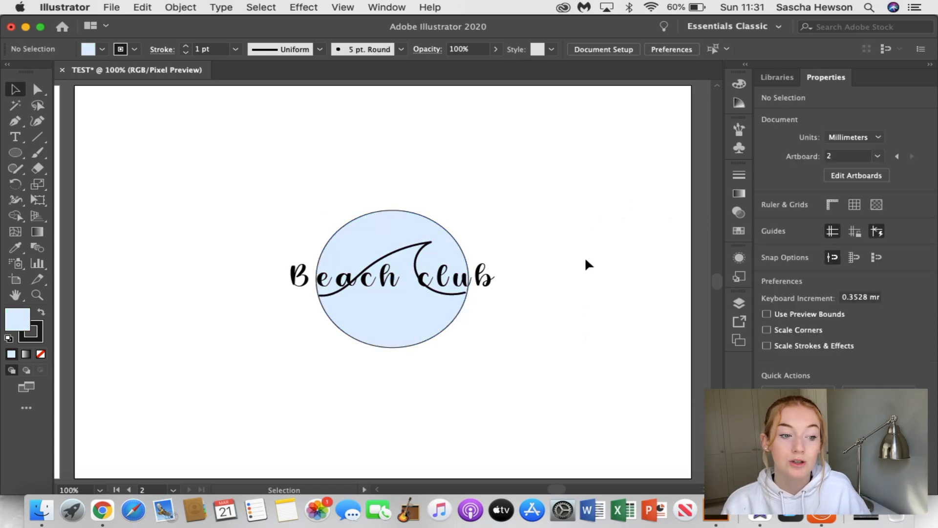
Apply the rough charcoal-style art brush to the wave inside the circle
click(429, 242)
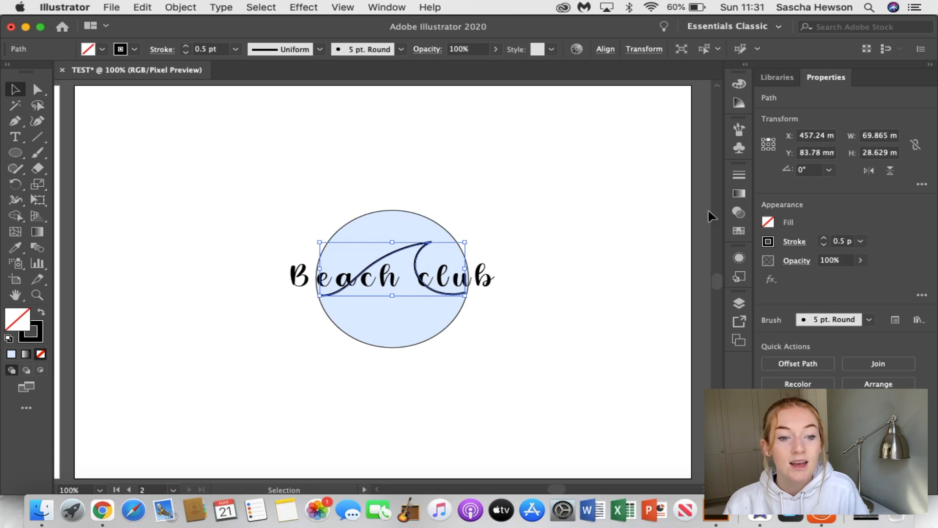
click(738, 133)
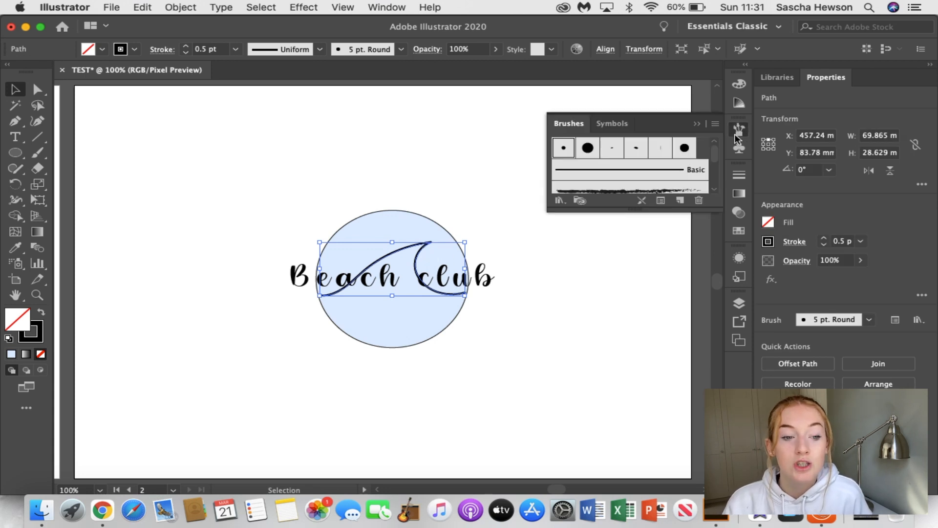
click(665, 191)
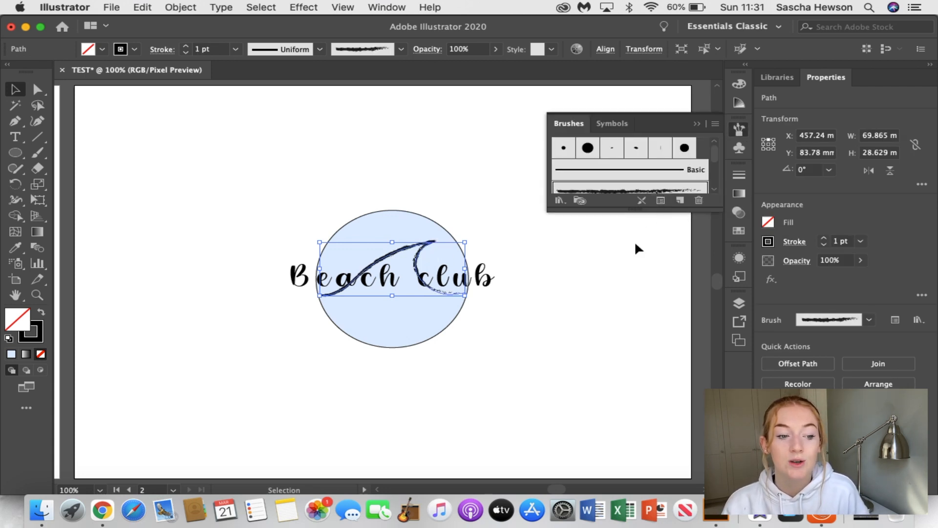
click(610, 280)
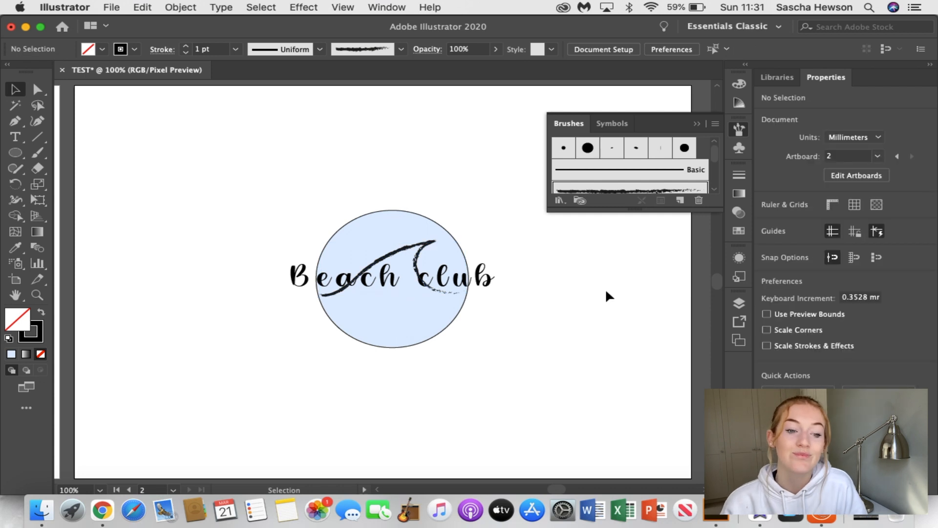
click(696, 125)
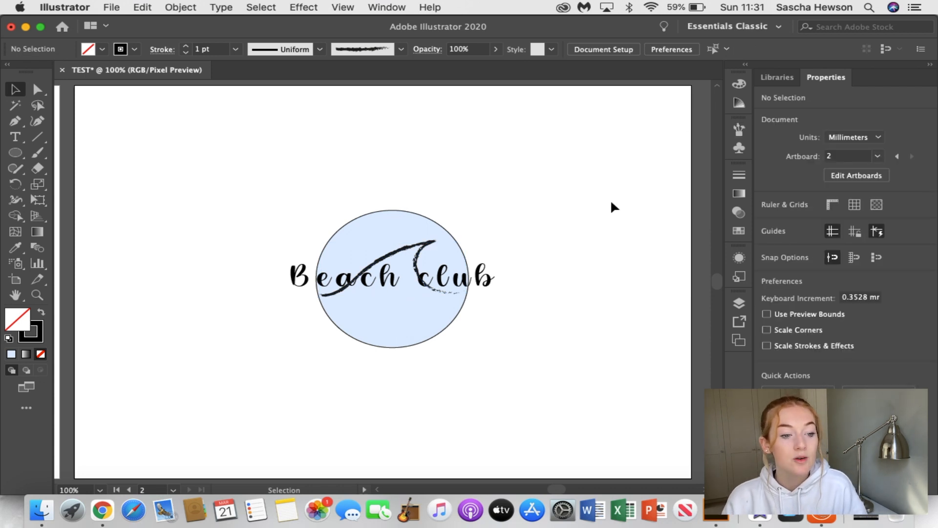
Move the "Beach club" text clear of the circle, above it, and break it into two lines before "club"
drag(474, 284, 368, 140)
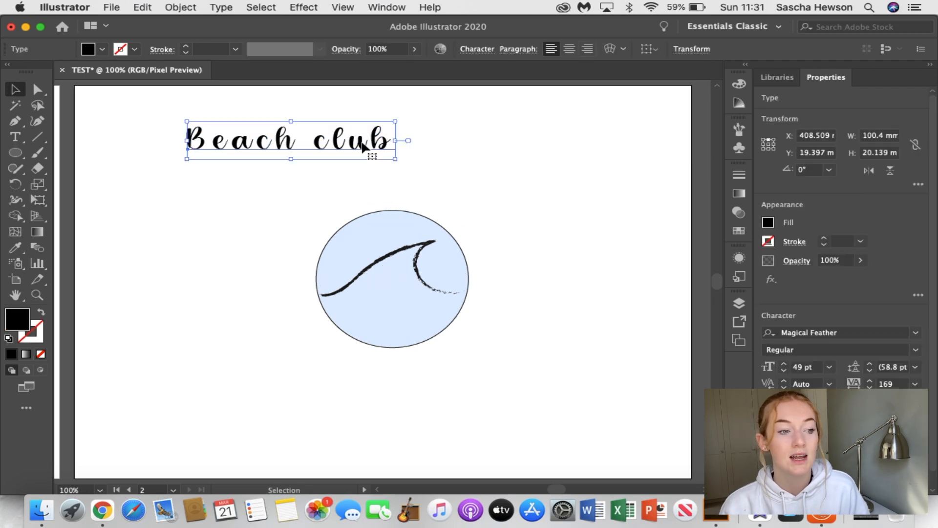
double_click(317, 147)
key(Return)
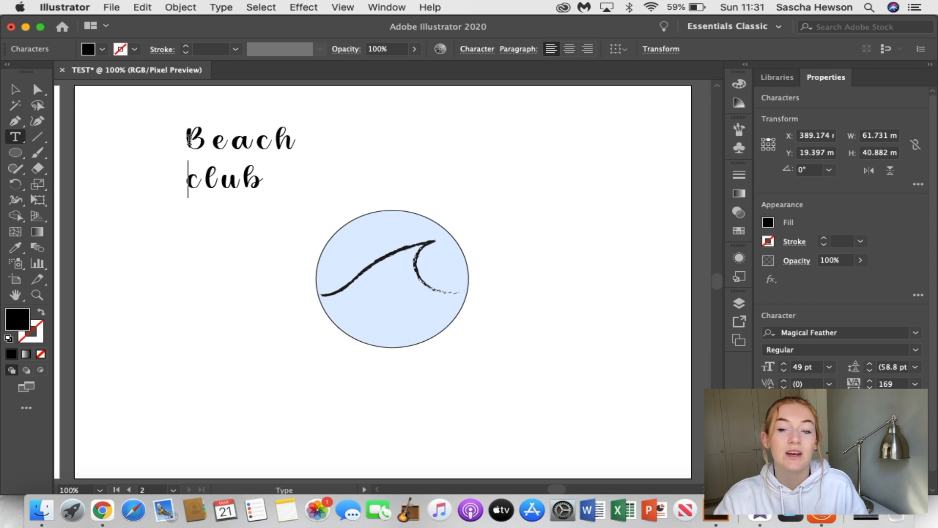
Set the font of the word "Beach" to Cassual Signature
drag(188, 139, 278, 140)
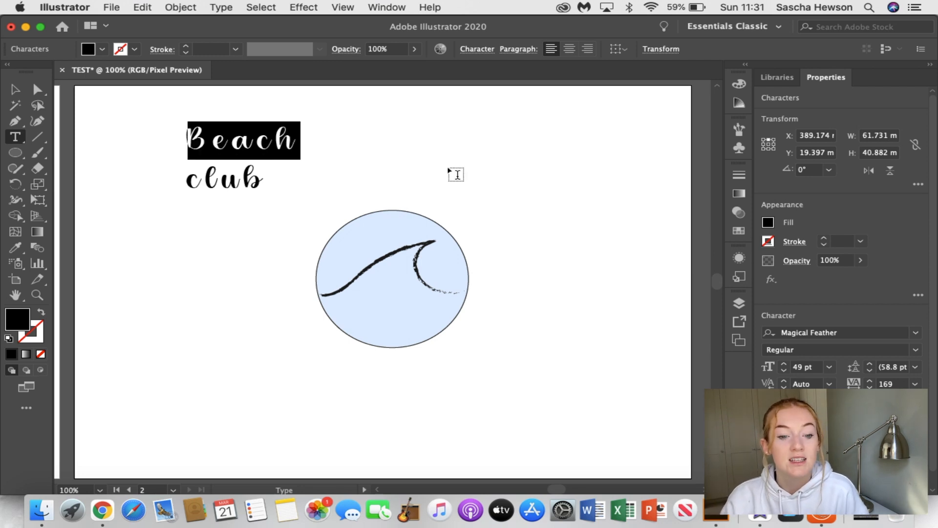
click(916, 332)
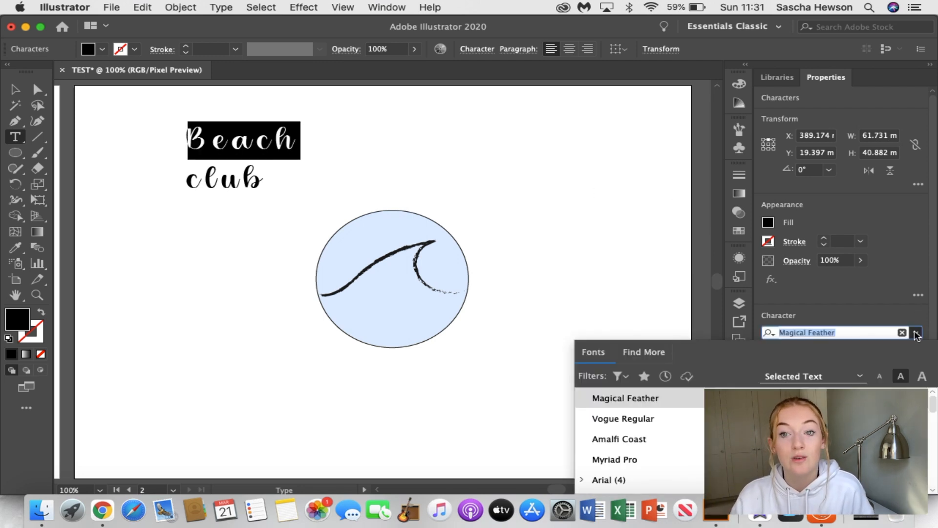
key(Down)
key(Down)
key(Down)
key(Down)
key(Down)
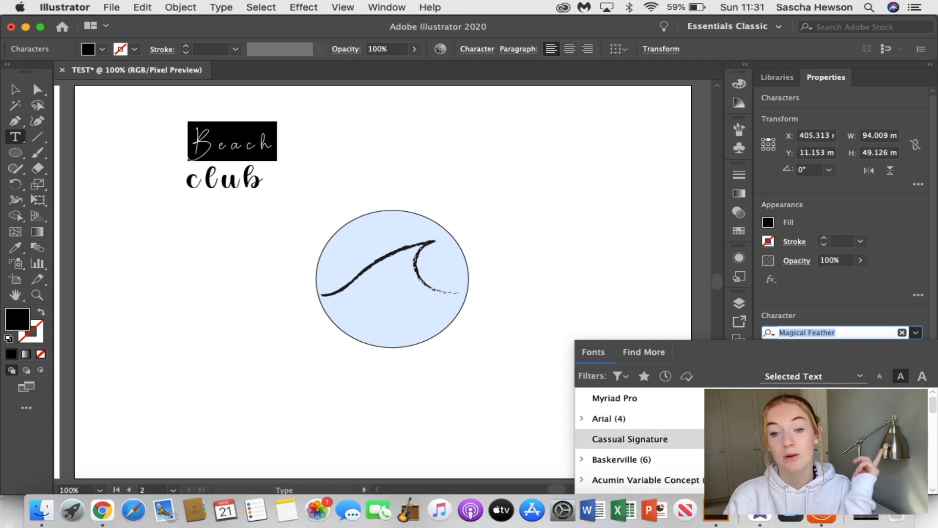
key(Return)
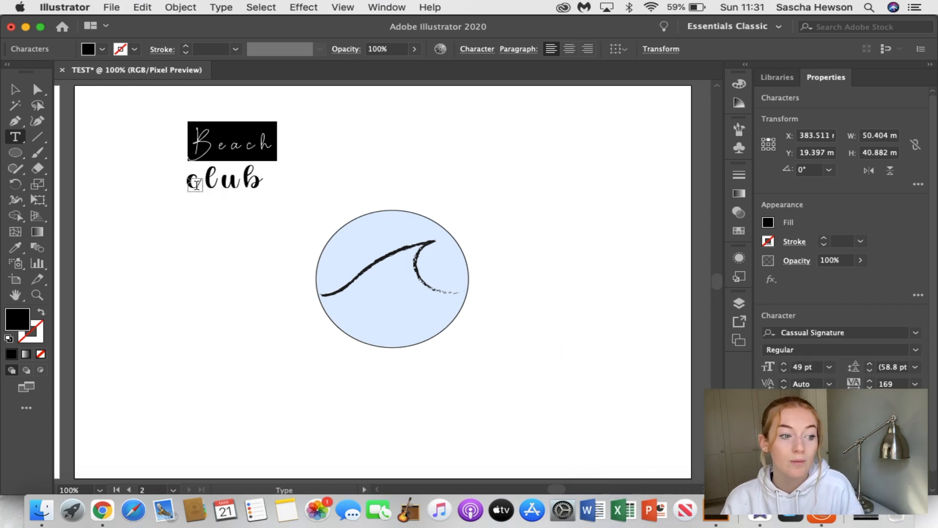
Compare fonts for the word "club" and set it to Vogue Regular
drag(191, 181, 261, 189)
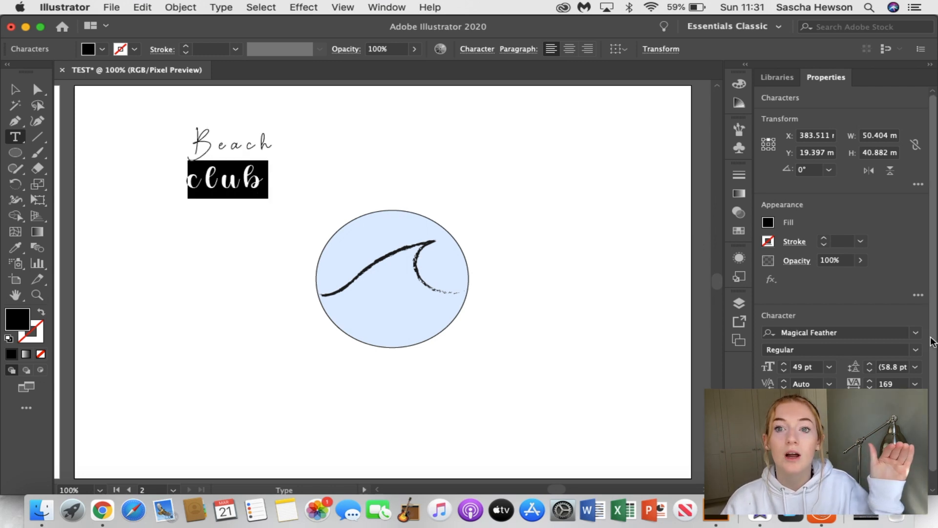
click(915, 333)
key(Down)
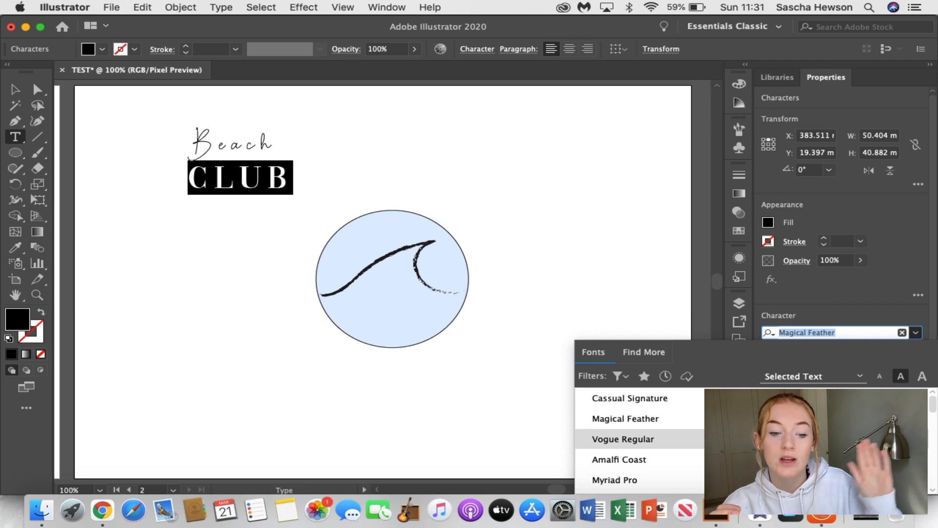
scroll(802, 420, down, 5)
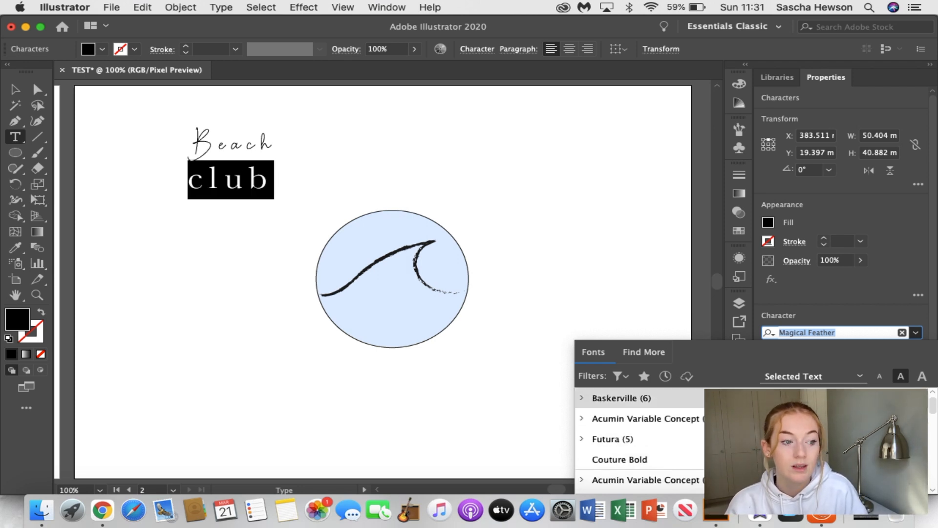
scroll(802, 419, up, 5)
click(623, 439)
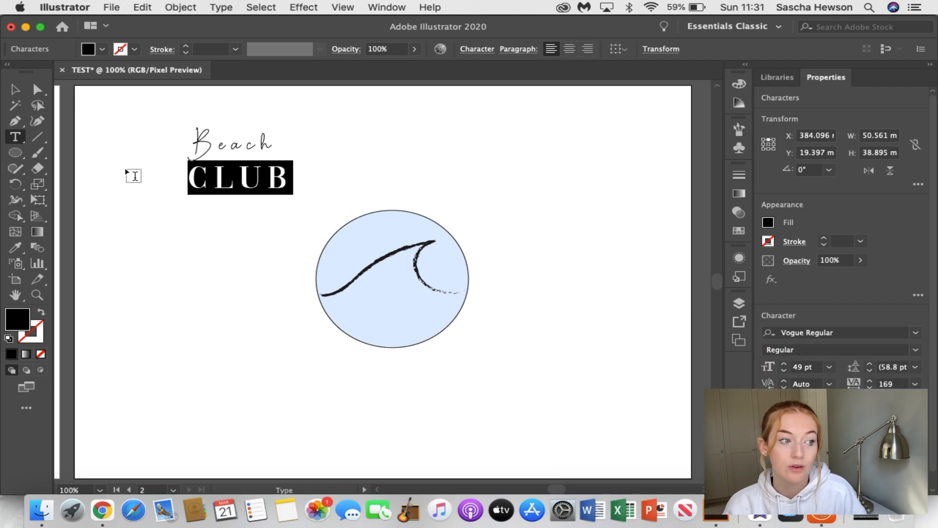
click(15, 89)
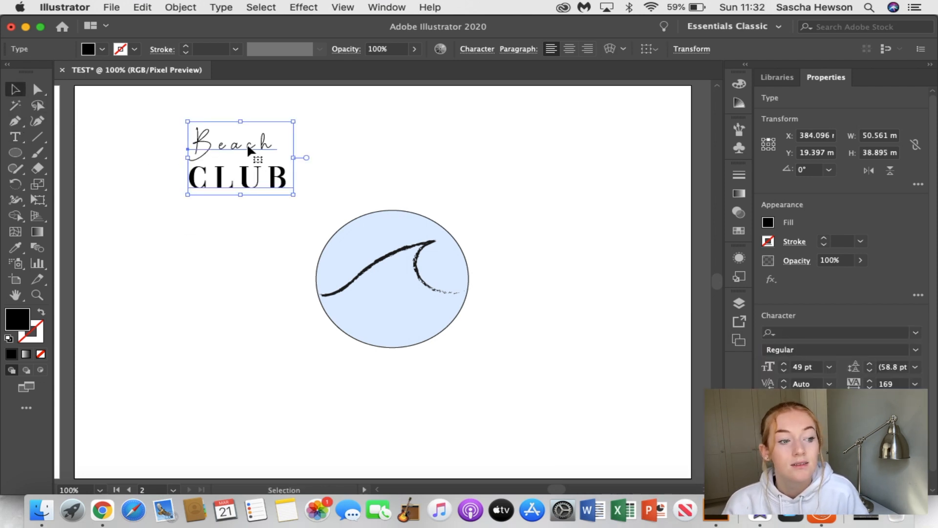
Indent the second text line so it sits offset under "Beach", and retype the word "club"
double_click(193, 177)
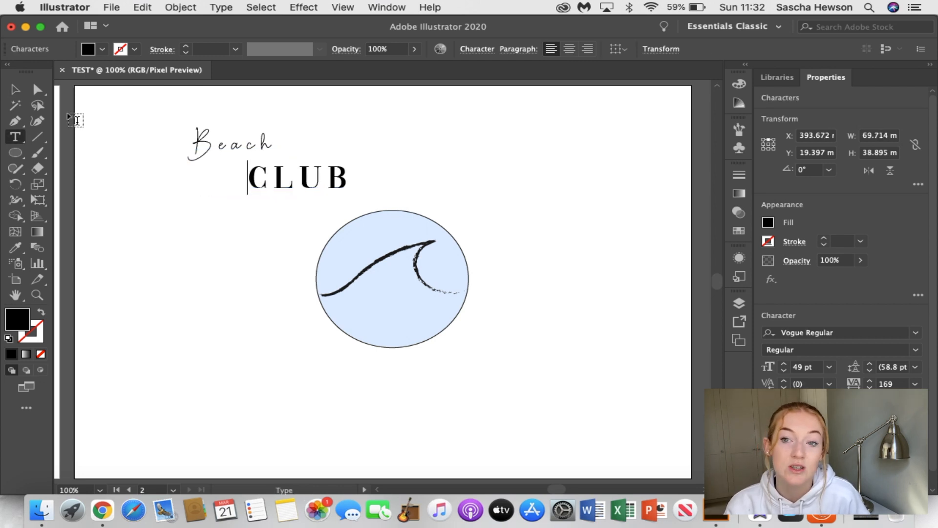
click(15, 89)
double_click(278, 183)
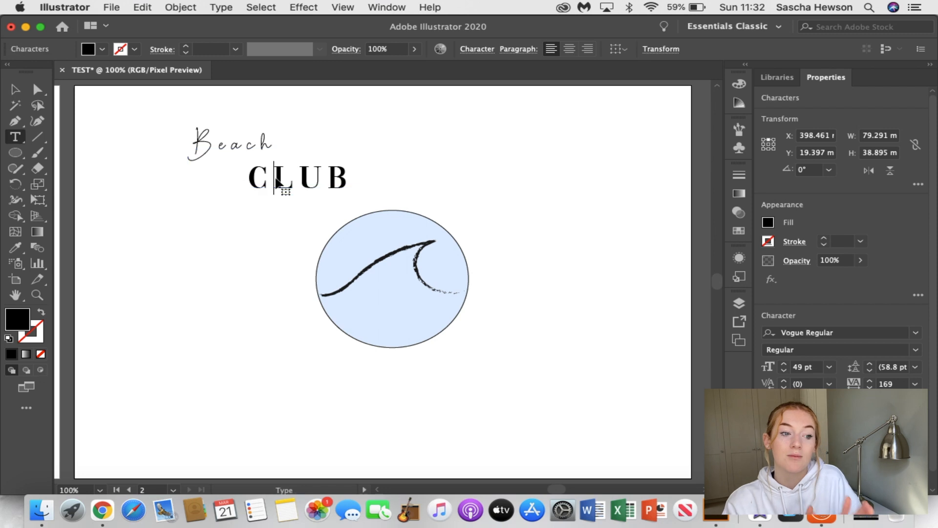
drag(272, 184, 347, 182)
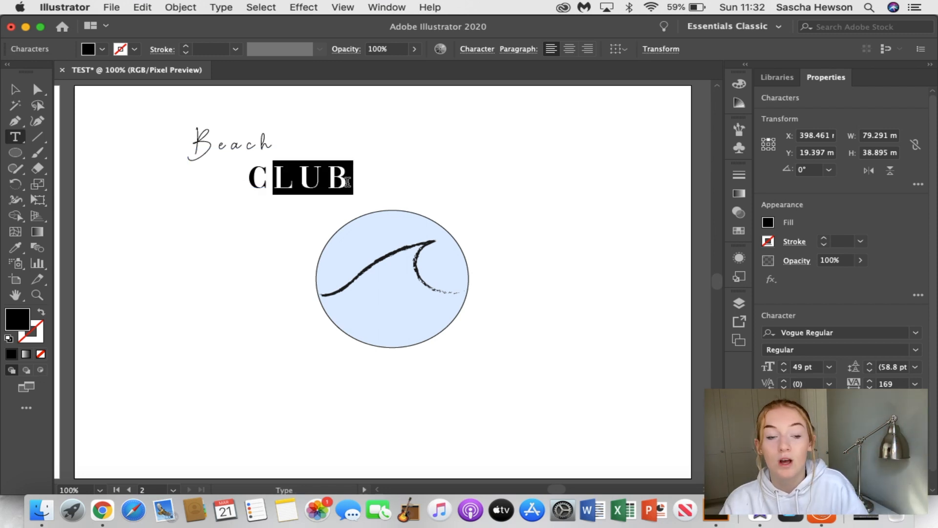
key(BackSpace)
text(L)
key(BackSpace)
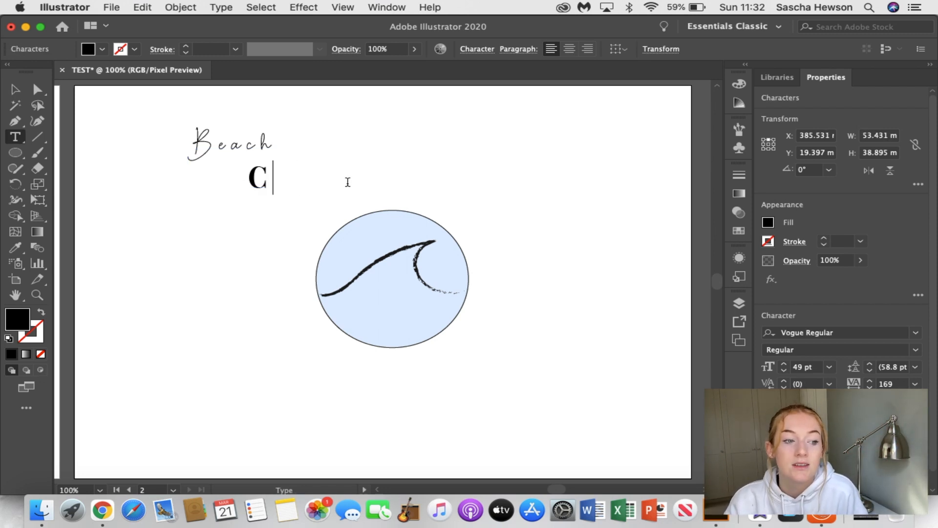
key(BackSpace)
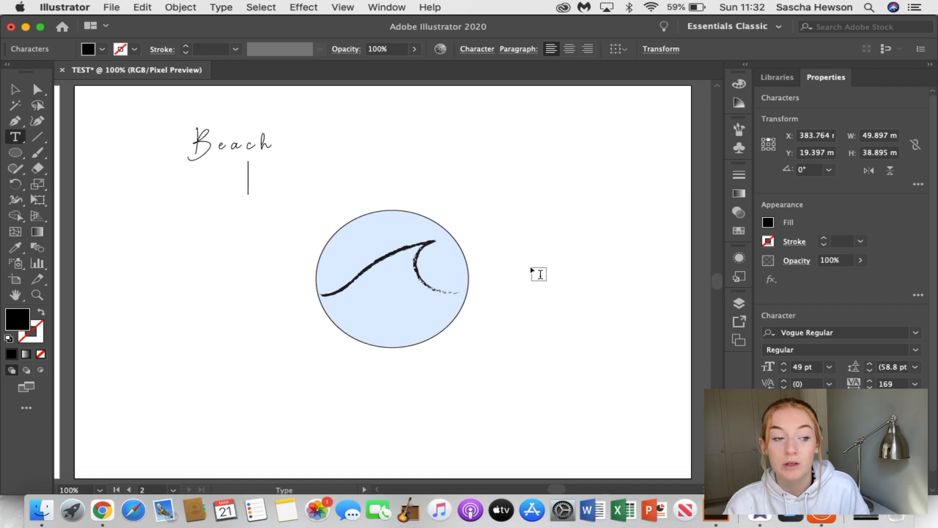
text(CLUB)
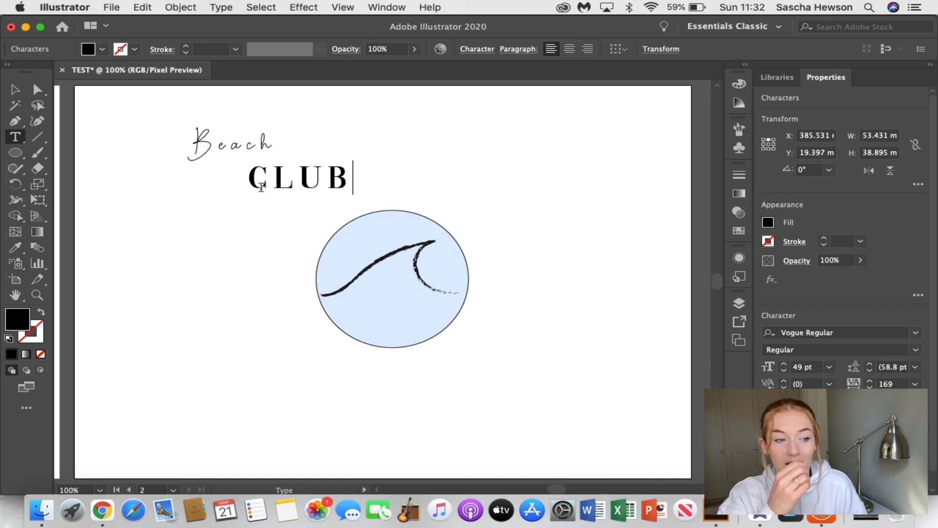
Set the font of the indented word "club" to Source Sans Variable
drag(252, 180, 359, 187)
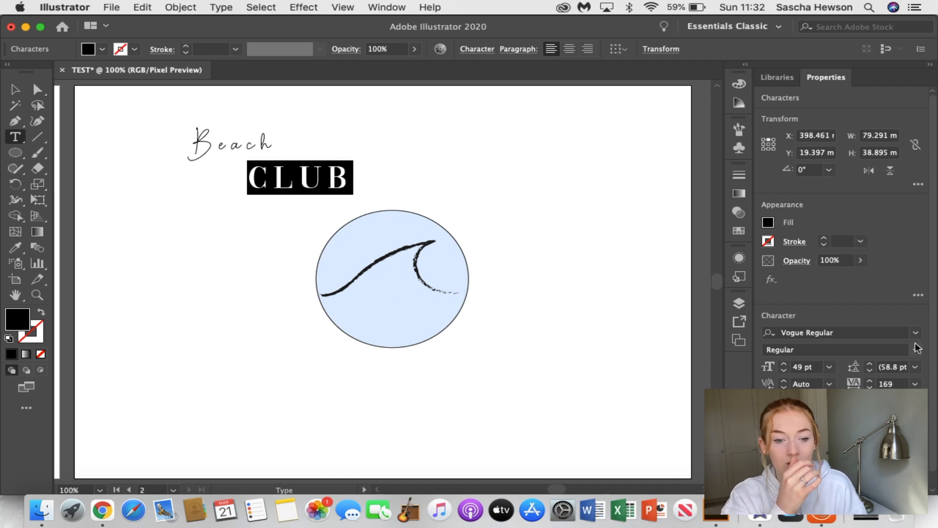
click(915, 333)
scroll(636, 440, down, 2)
scroll(635, 440, down, 5)
scroll(636, 459, down, 1)
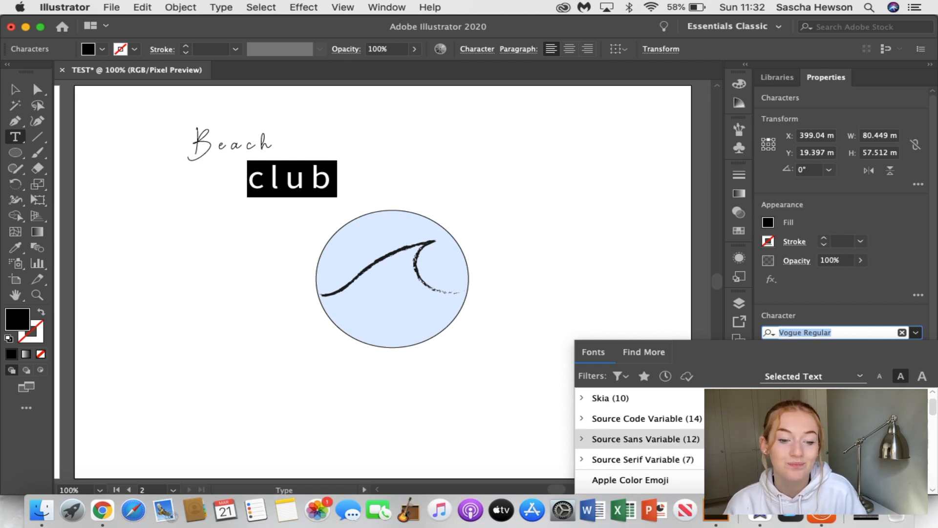
click(645, 439)
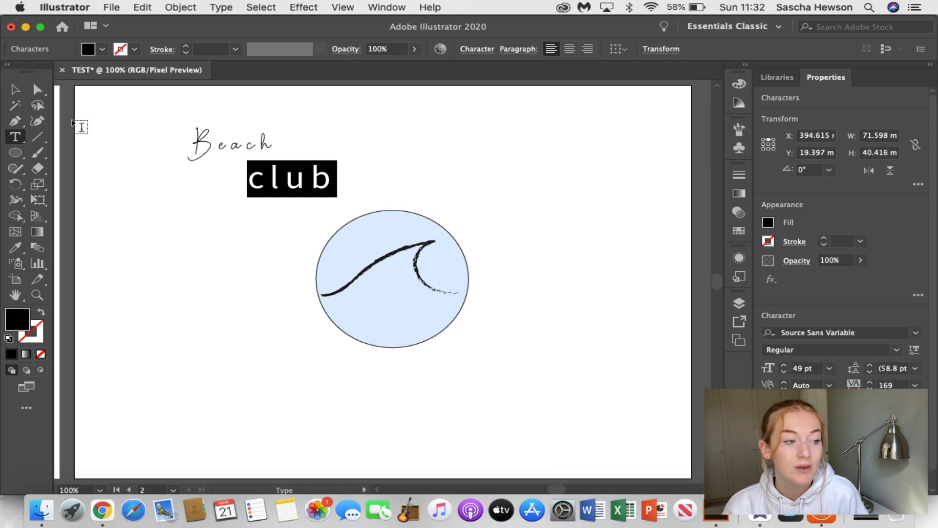
Move the two-line "Beach club" text onto the circle and enlarge it to about 99 mm wide
click(15, 90)
drag(256, 143, 354, 250)
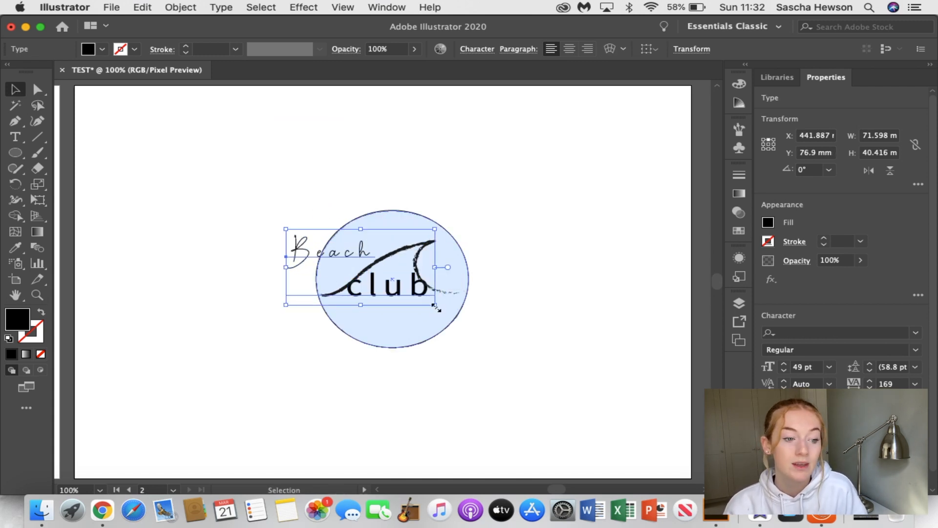
drag(434, 305, 492, 337)
click(532, 304)
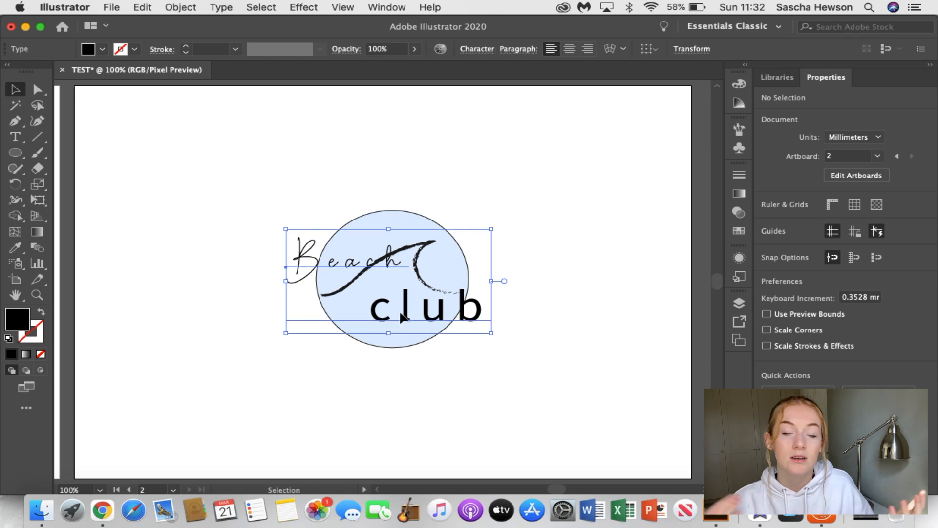
Delete the word "club" with its indent and line break, leaving only "Beach" in the text object
double_click(467, 316)
drag(369, 308, 485, 313)
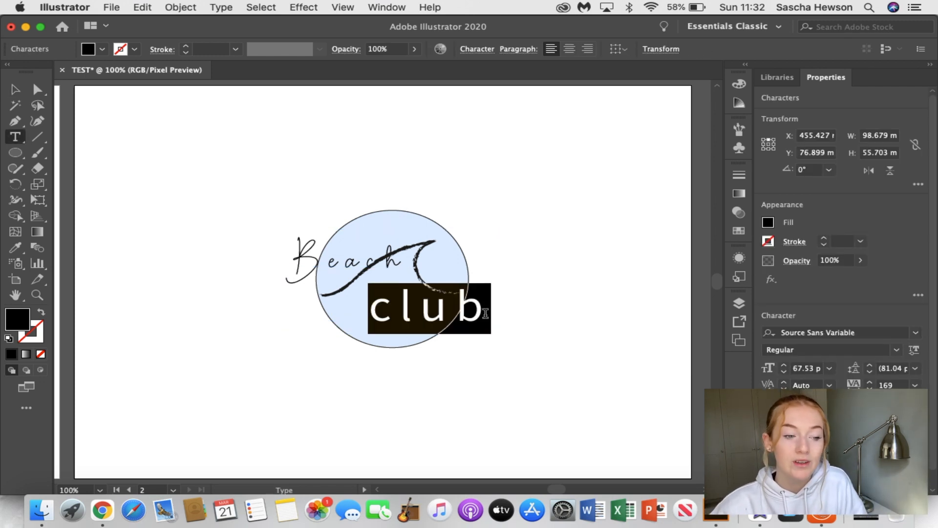
key(BackSpace)
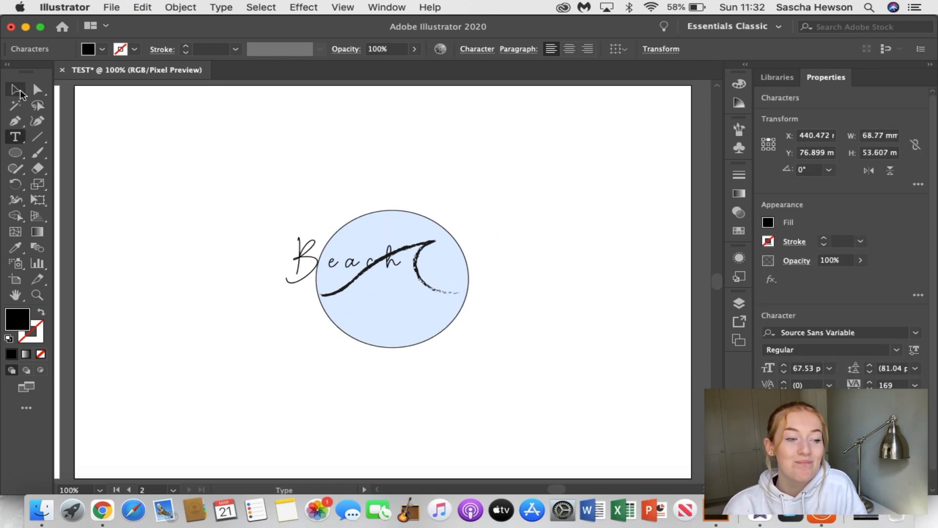
key(BackSpace)
key(BackSpace)
key(BackSpace)
key(BackSpace)
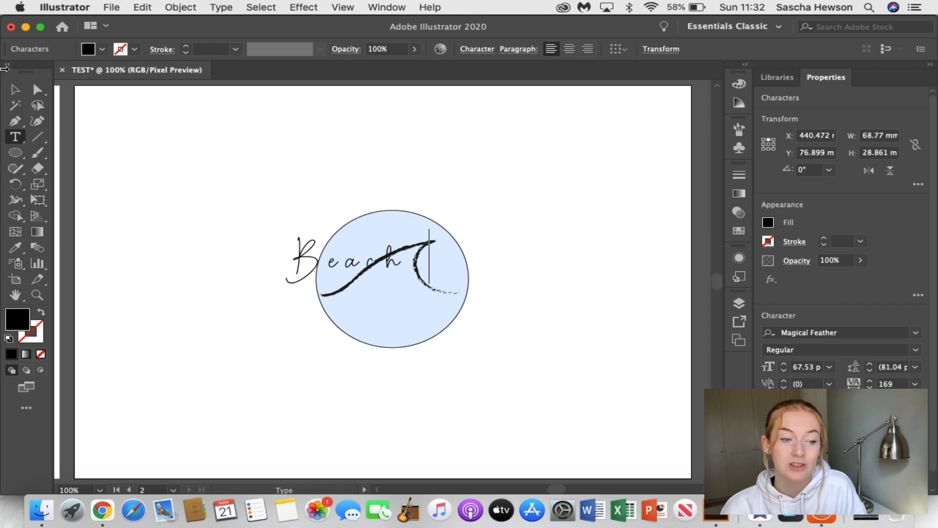
Move the "Beach" text up above the wave and slightly right, so it overlaps the circle's upper part
click(16, 90)
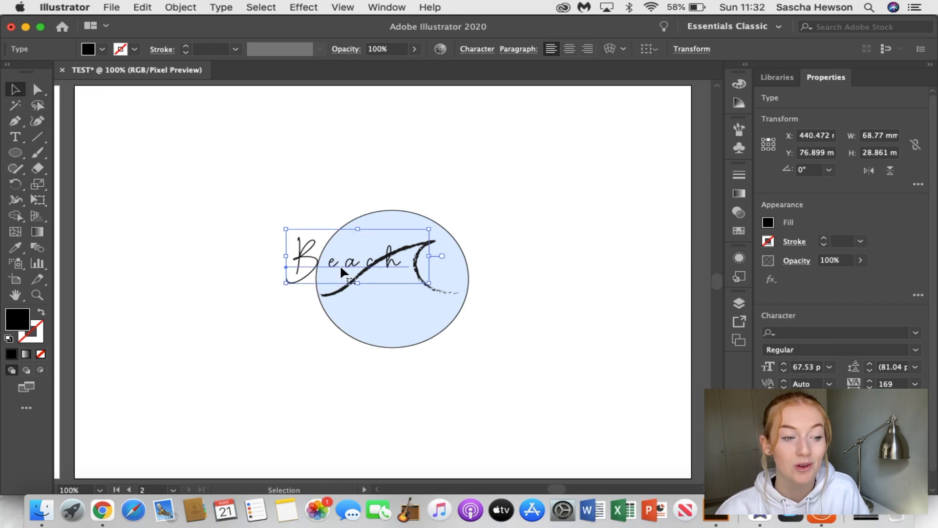
drag(335, 264, 336, 235)
click(527, 246)
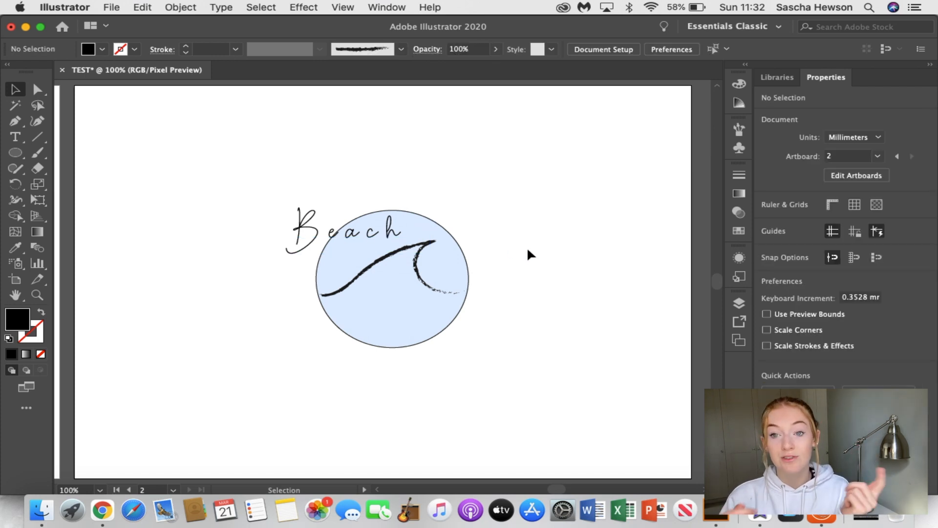
drag(391, 237, 440, 245)
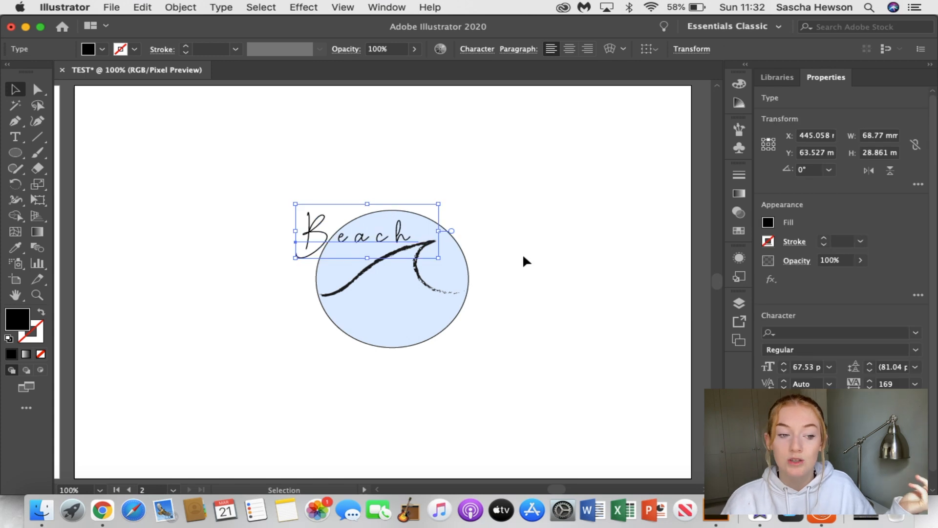
click(521, 258)
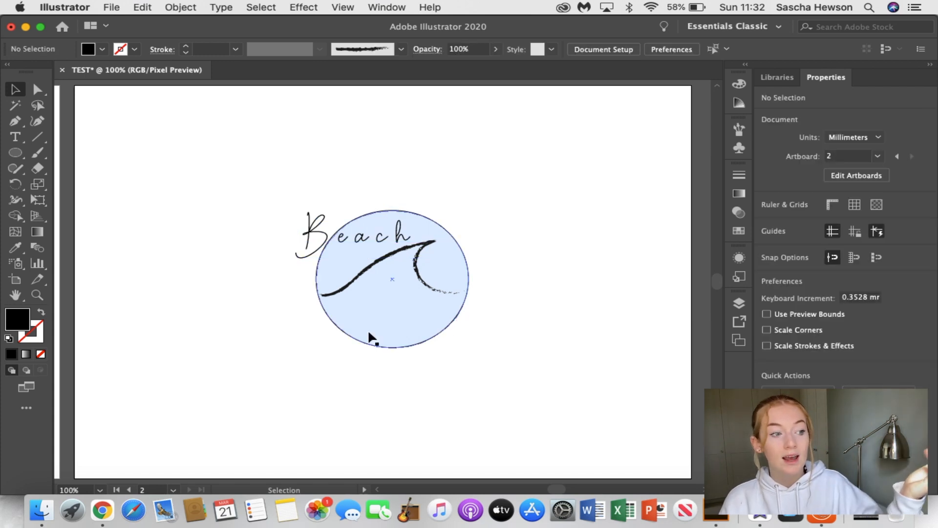
Add a separate text object reading "Vibes" beside the circle's lower-right edge
click(15, 137)
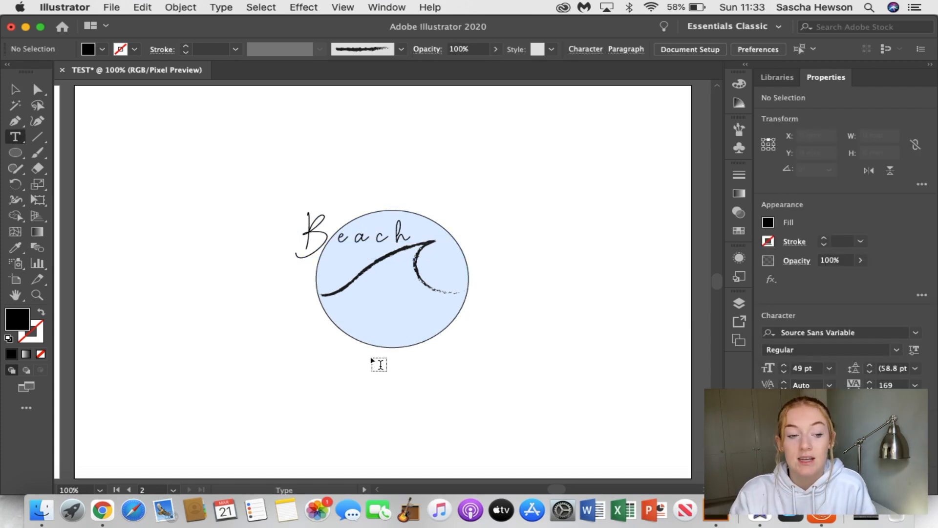
click(444, 362)
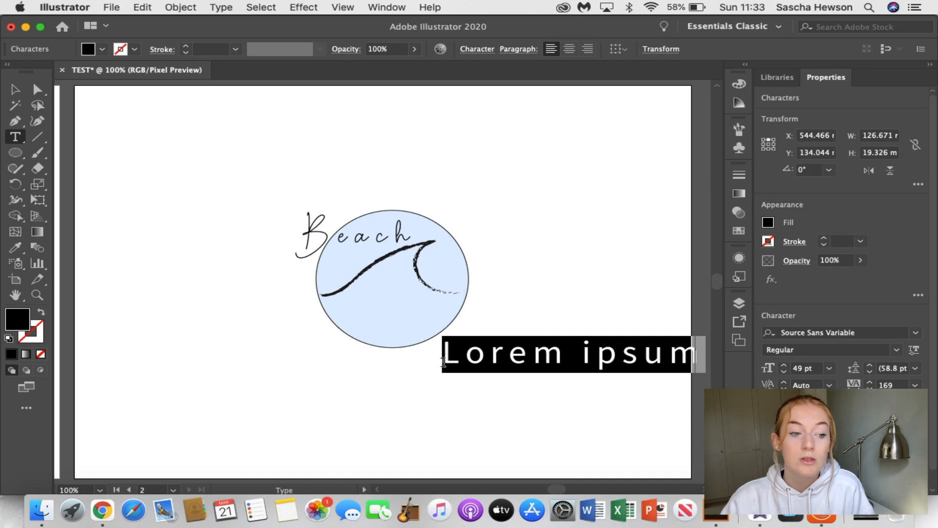
key(BackSpace)
text(Vi)
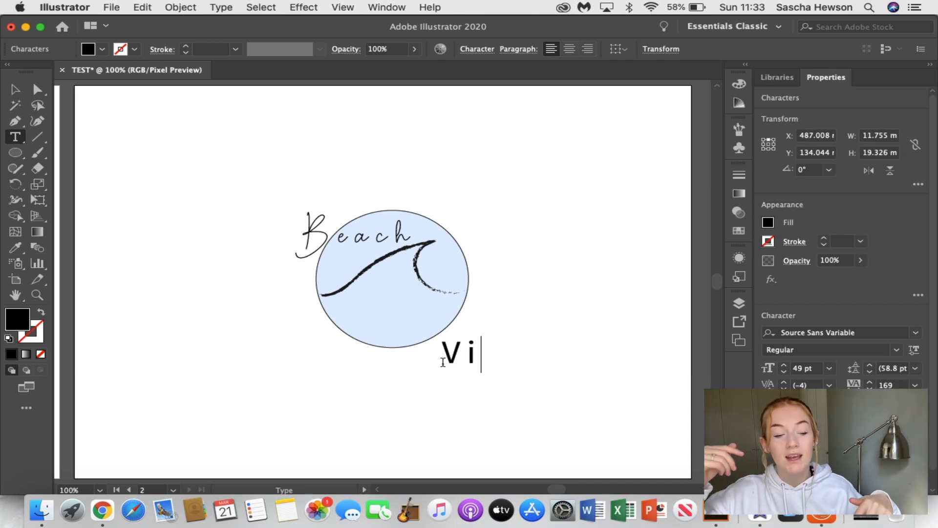
text(nes)
key(BackSpace)
key(BackSpace)
key(BackSpace)
text(bes)
drag(446, 356, 555, 361)
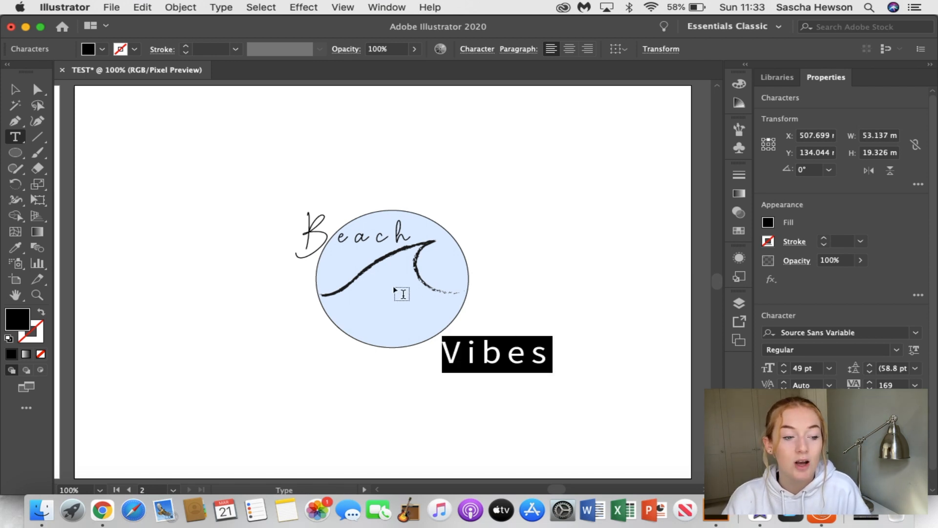
text(iiiii)
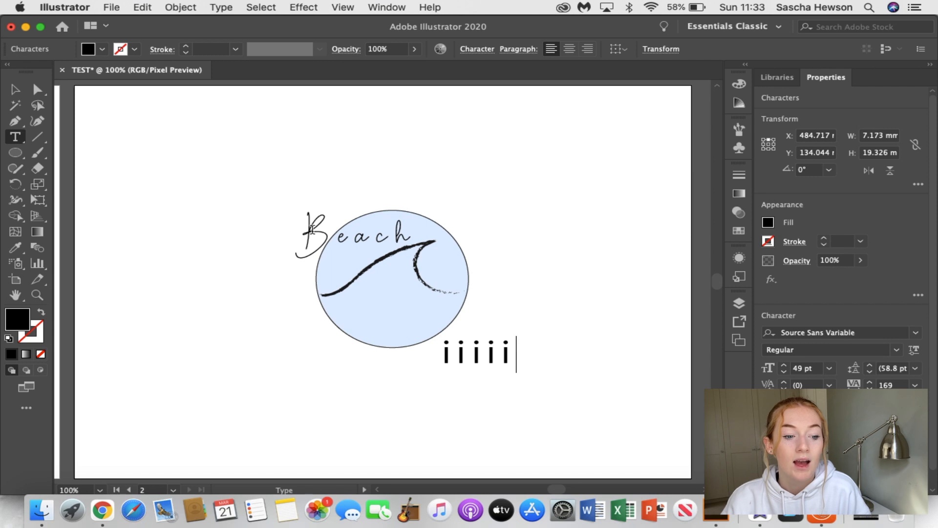
key(BackSpace)
key(BackSpace)
key(BackSpace)
key(BackSpace)
key(BackSpace)
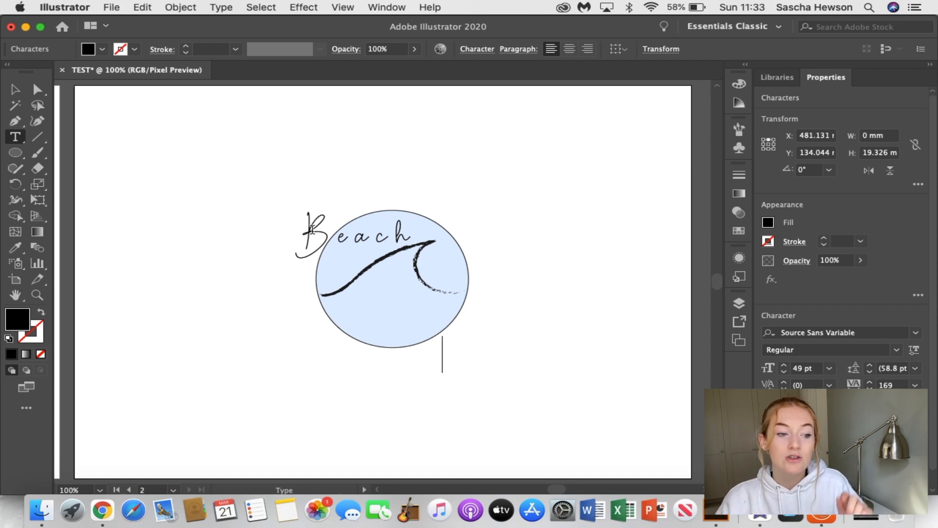
text(Vibes)
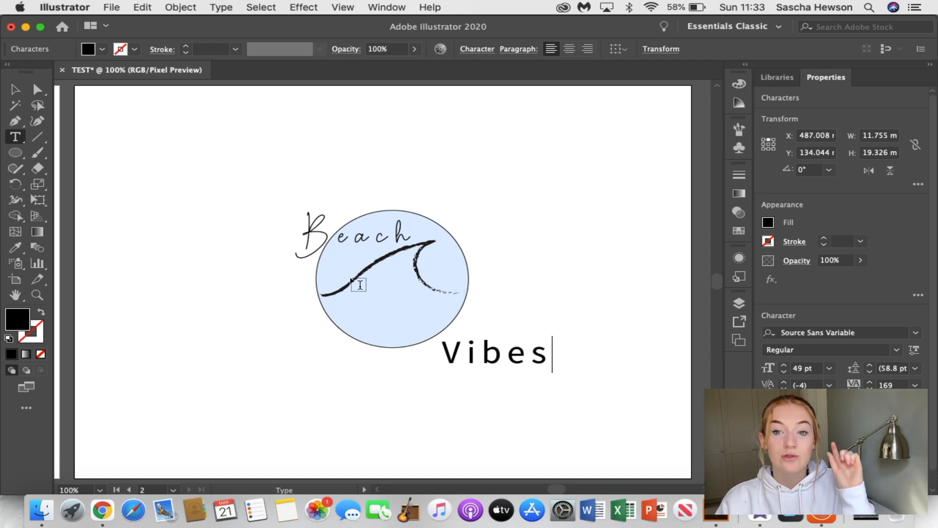
Set the font of the word "Vibes" to Cassual Signature
drag(442, 355, 564, 361)
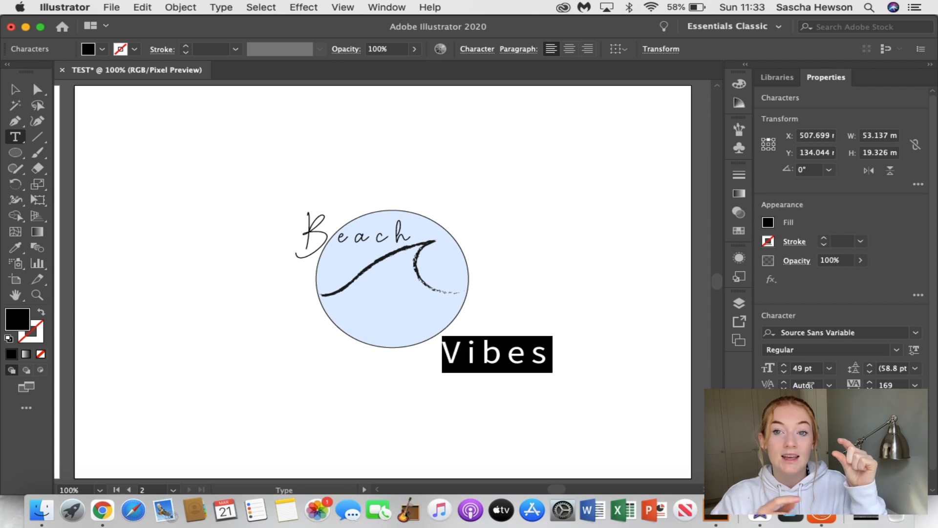
click(916, 336)
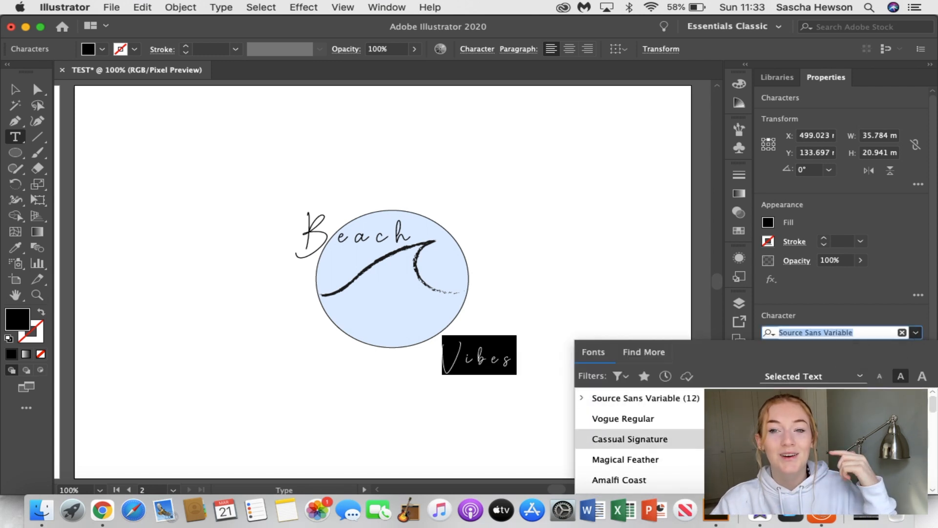
click(628, 410)
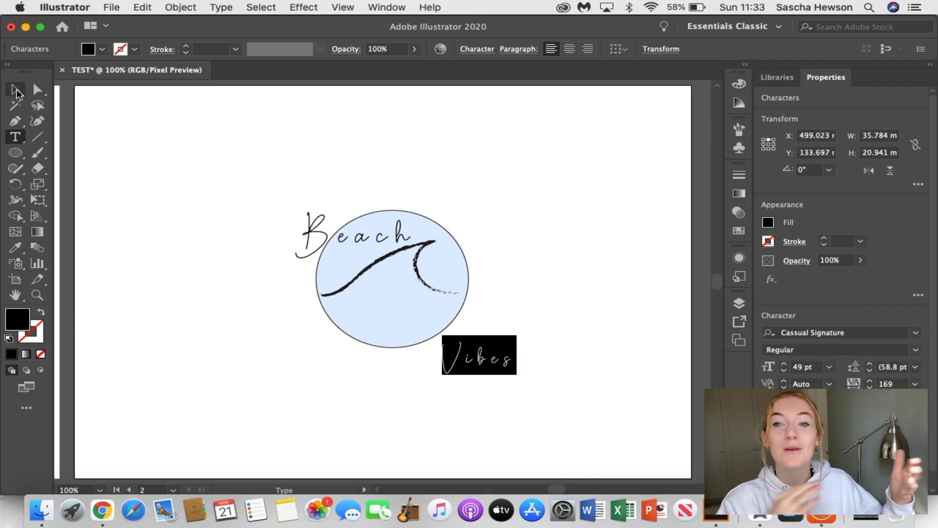
Move "Vibes" into the circle's lower part beneath the wave, and enlarge it slightly
click(15, 89)
drag(471, 359, 453, 335)
click(512, 352)
Nudge the brushed wave slightly down between the two words and set its stroke to 0.5 pt
drag(418, 279, 418, 283)
click(530, 297)
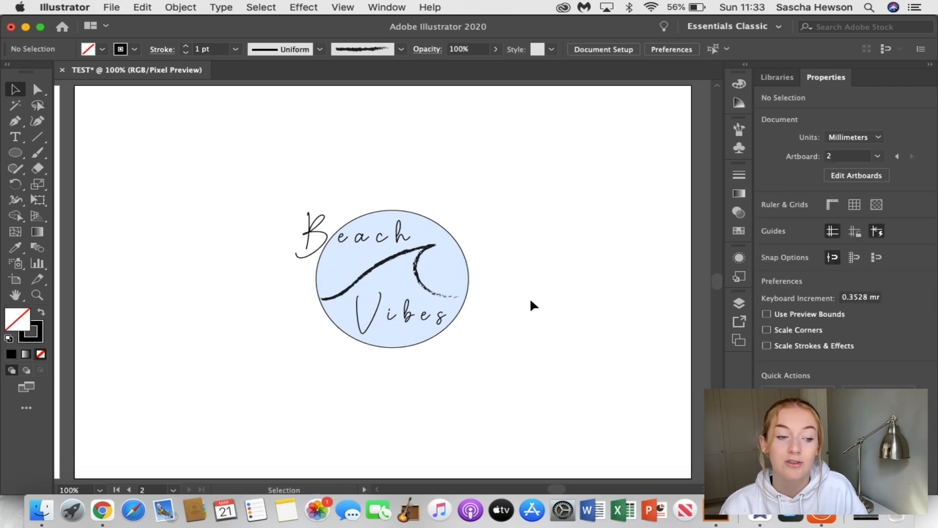
click(419, 281)
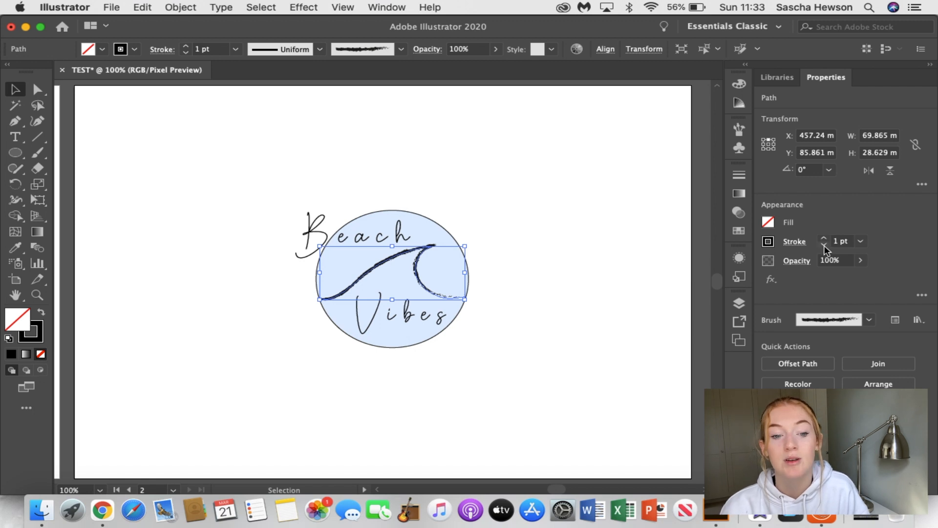
click(824, 245)
click(623, 254)
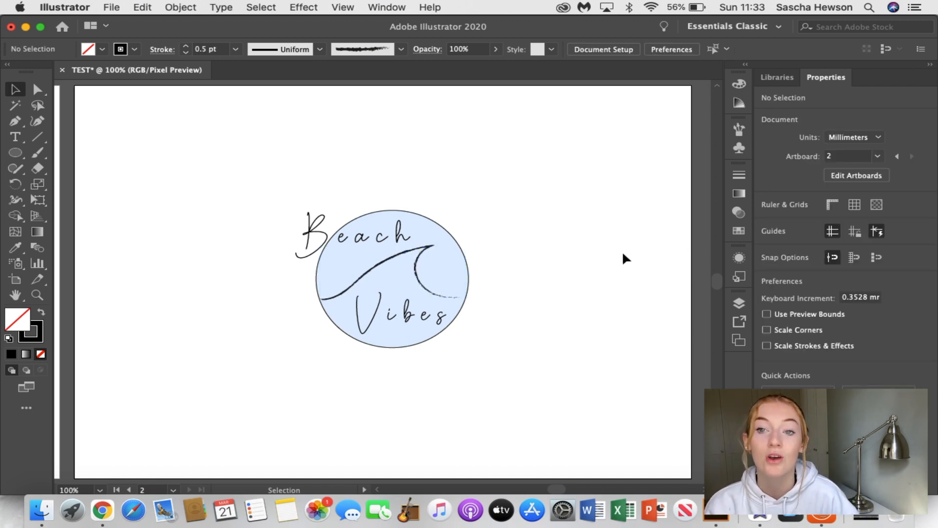
Try a 6 pt outline on the blue circle, and reduce the stroke until the outline is removed entirely
click(461, 251)
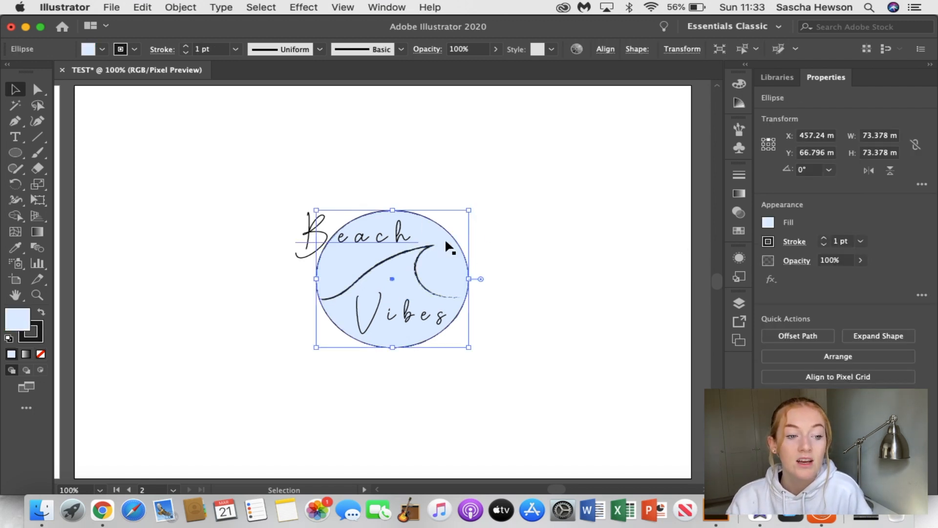
click(825, 239)
click(824, 239)
click(824, 238)
click(824, 239)
click(824, 238)
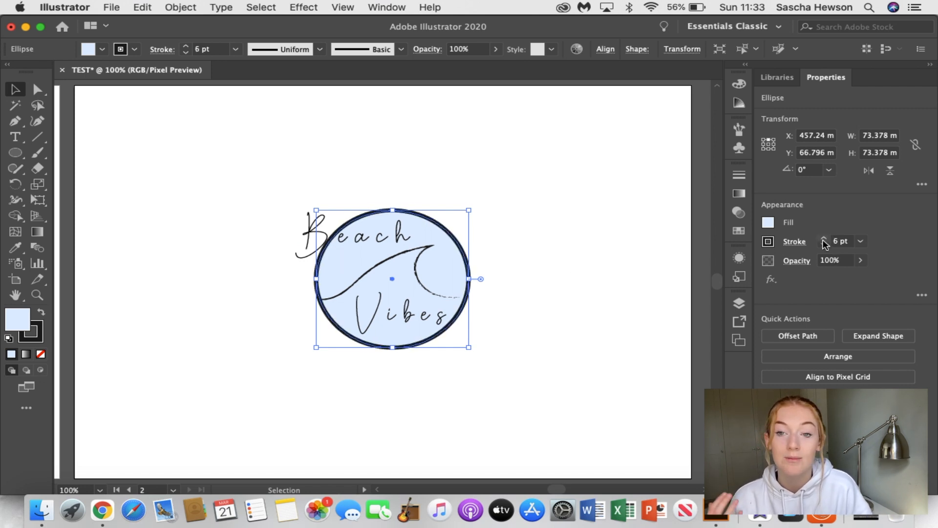
click(824, 246)
click(824, 245)
click(824, 245)
click(824, 245)
click(824, 246)
click(824, 246)
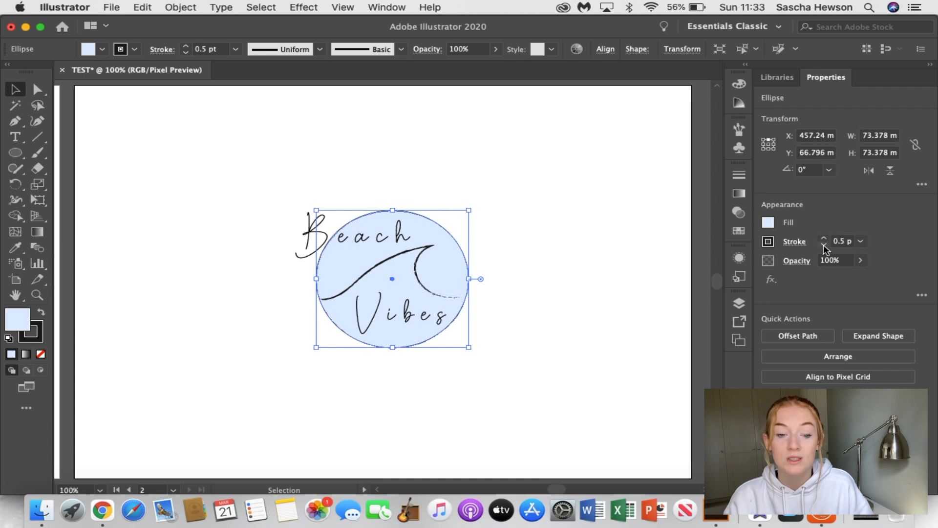
click(824, 245)
click(591, 267)
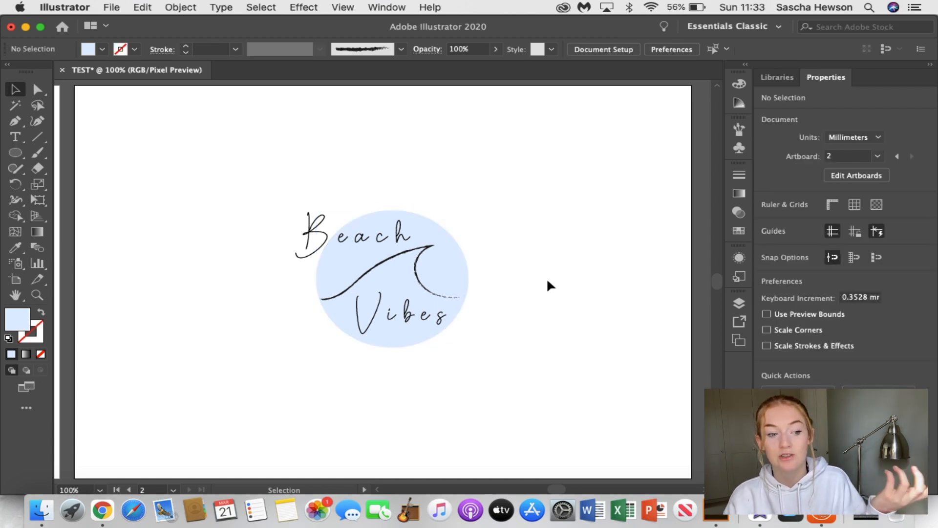
Shift "Vibes" right so it extends past the circle's lower-right edge, and nudge "Beach" slightly up and right
drag(429, 325, 450, 328)
click(525, 337)
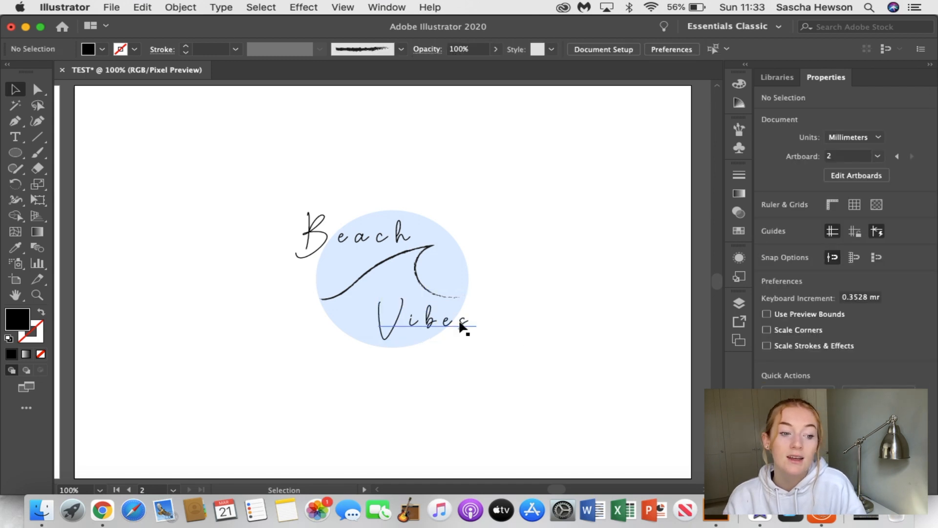
drag(462, 326, 470, 322)
click(520, 344)
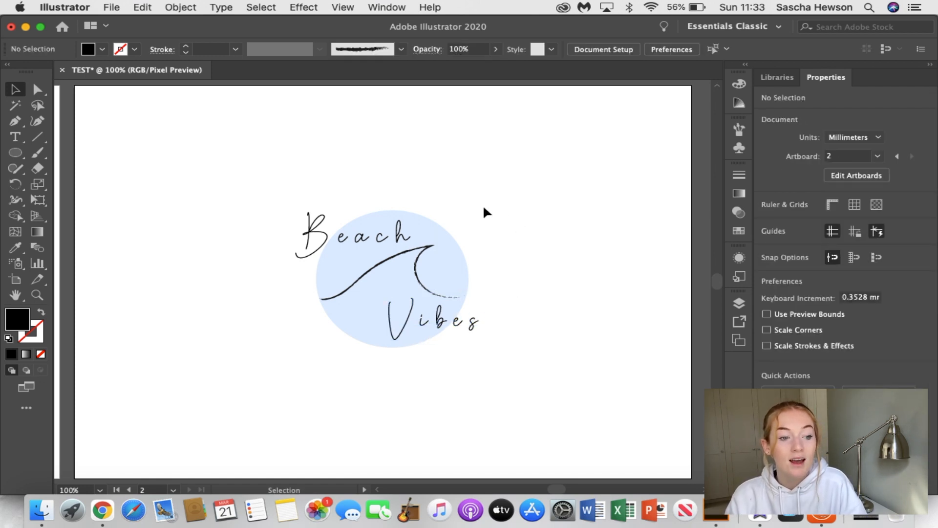
drag(401, 235, 404, 230)
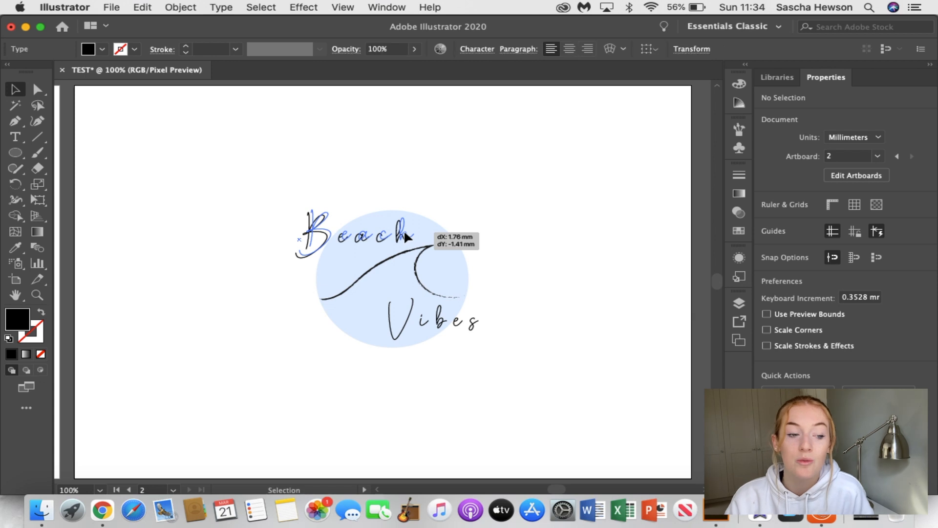
click(512, 239)
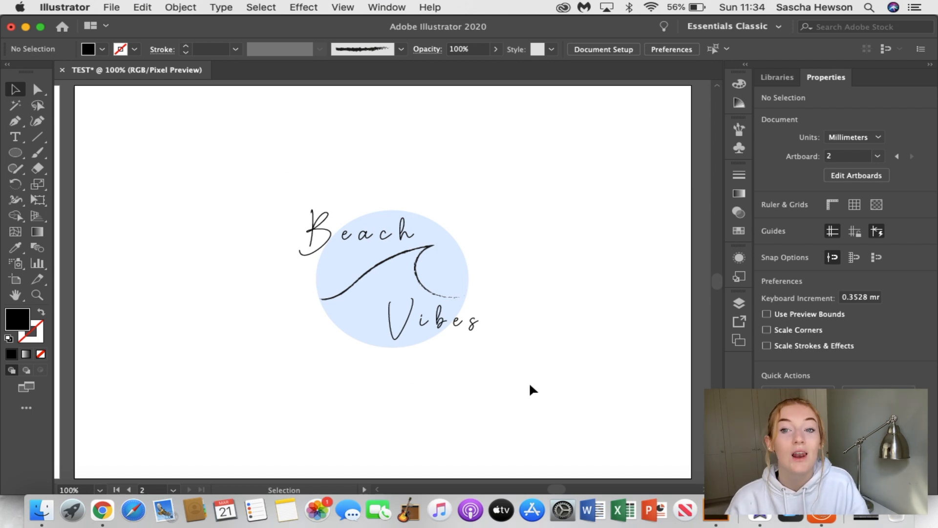
scroll(431, 342, up, 2)
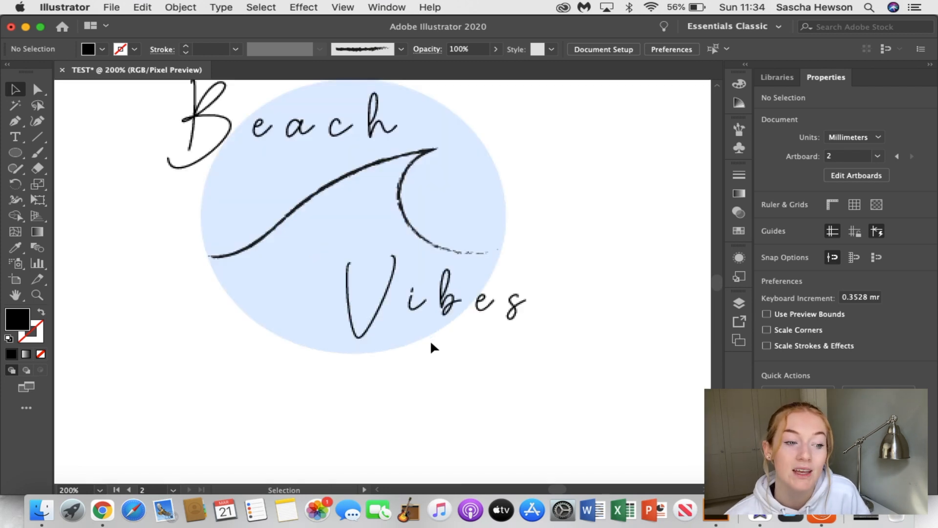
scroll(431, 342, up, 3)
scroll(431, 342, left, 1)
scroll(431, 345, down, 5)
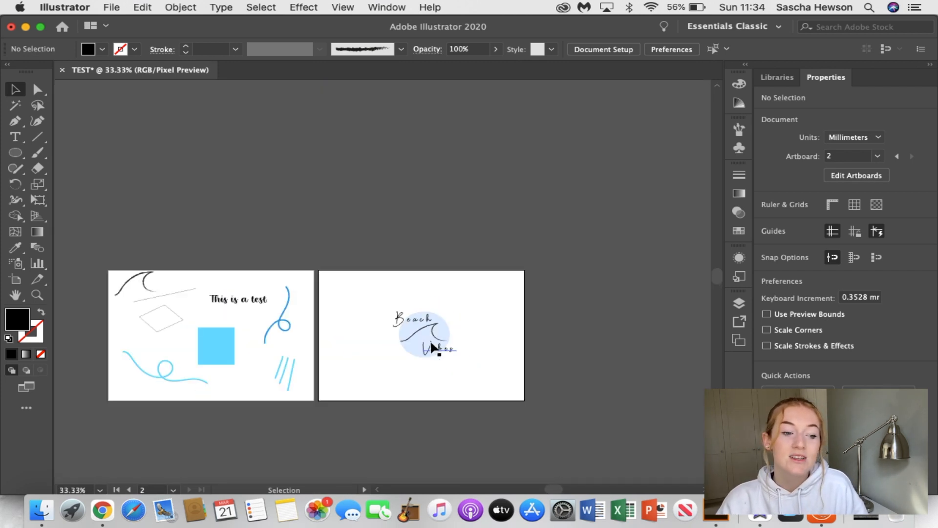
scroll(325, 344, down, 3)
scroll(324, 344, left, 3)
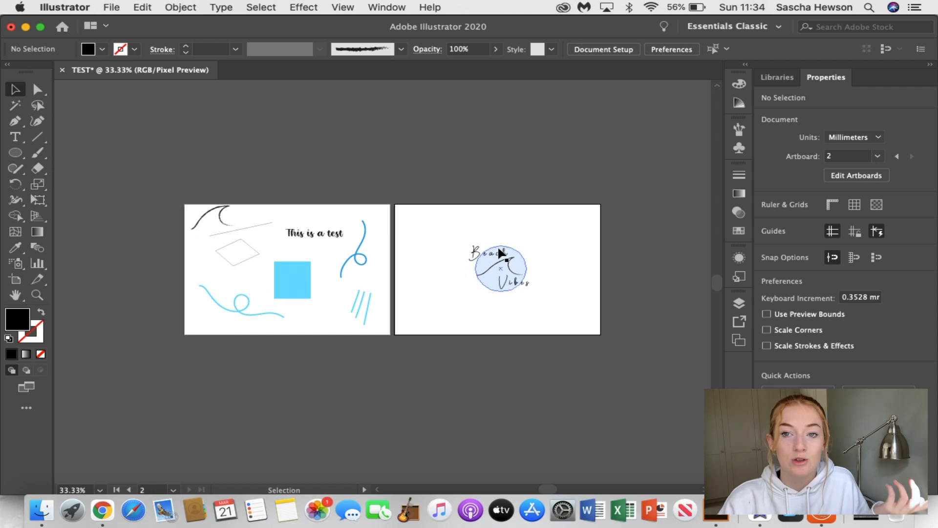